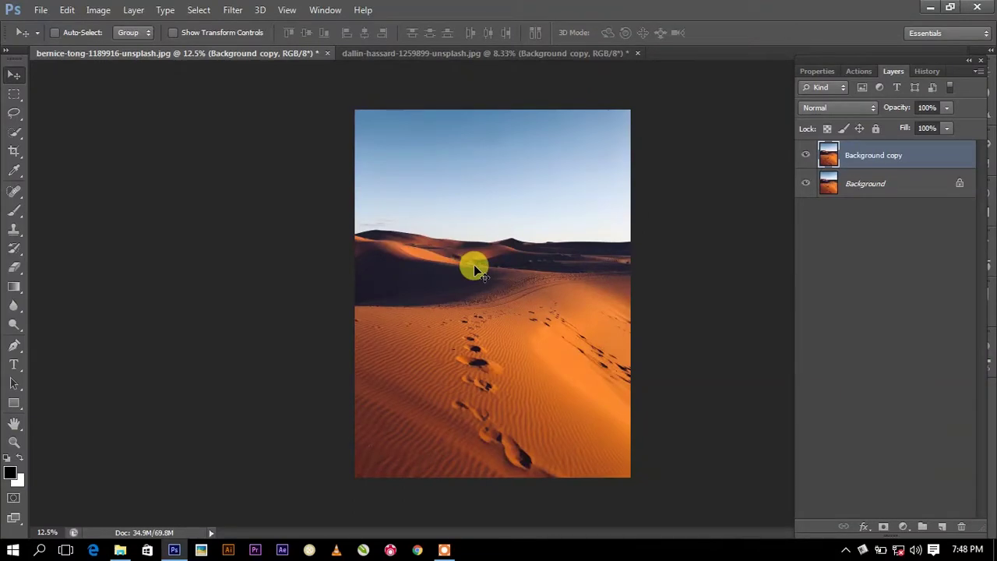
- Copy the beach couple layer into the desert document and scale it to about 52% over the dunes
{"action": "left_click", "coordinate": [426, 52]}
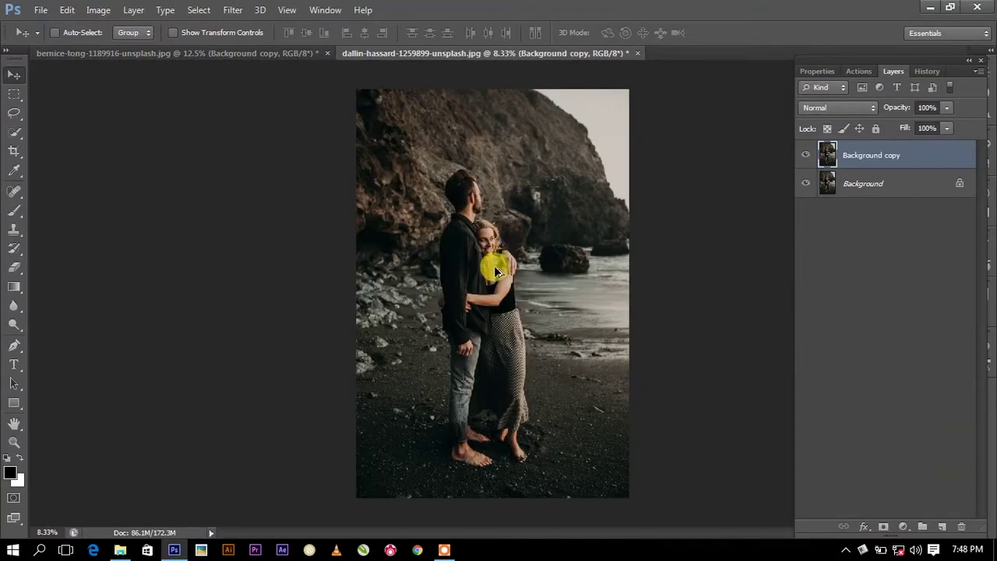
{"action": "left_click_drag", "start_coordinate": [493, 268], "coordinate": [440, 248]}
{"action": "key", "text": "ctrl+t"}
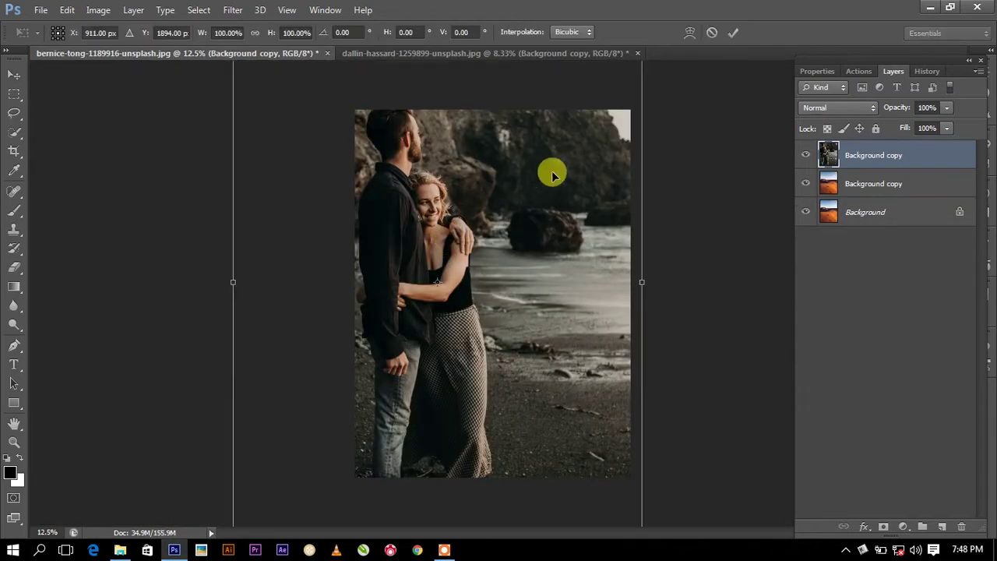
{"action": "left_click_drag", "start_coordinate": [545, 275], "coordinate": [584, 384]}
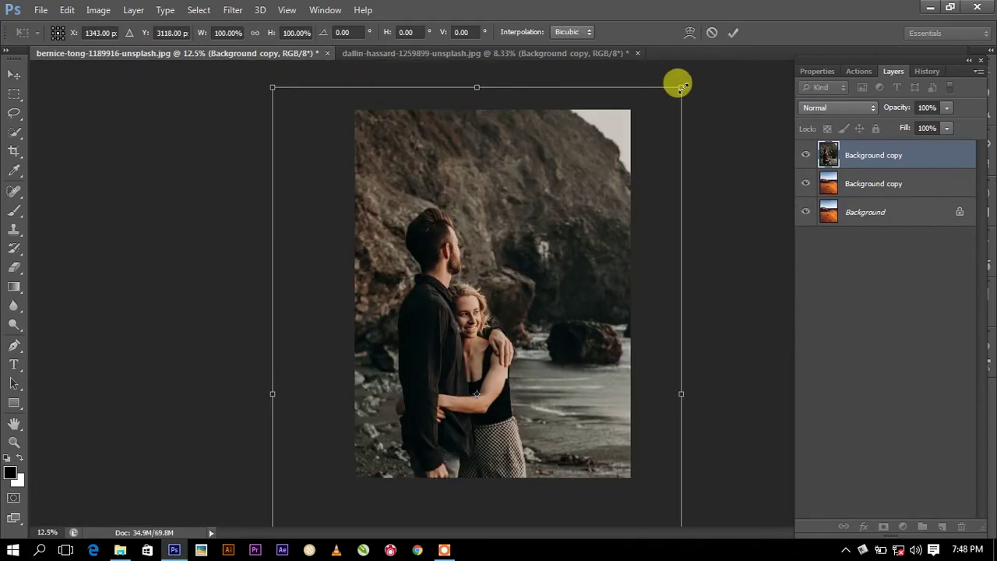
{"action": "left_click_drag", "start_coordinate": [681, 88], "coordinate": [550, 211]}
{"action": "mouse_move", "coordinate": [517, 329]}
{"action": "left_mouse_down"}
{"action": "mouse_move", "coordinate": [541, 243]}
{"action": "mouse_move", "coordinate": [566, 273]}
{"action": "left_mouse_up"}
- Commit the couple photo's scaling and zoom in on the couple with the Pen tool
{"action": "double_click", "coordinate": [502, 306]}
{"action": "left_click", "coordinate": [14, 345]}
{"action": "mouse_move", "coordinate": [229, 345]}
{"action": "left_mouse_down"}
{"action": "mouse_move", "coordinate": [423, 345]}
{"action": "mouse_move", "coordinate": [458, 121]}
{"action": "left_mouse_up"}
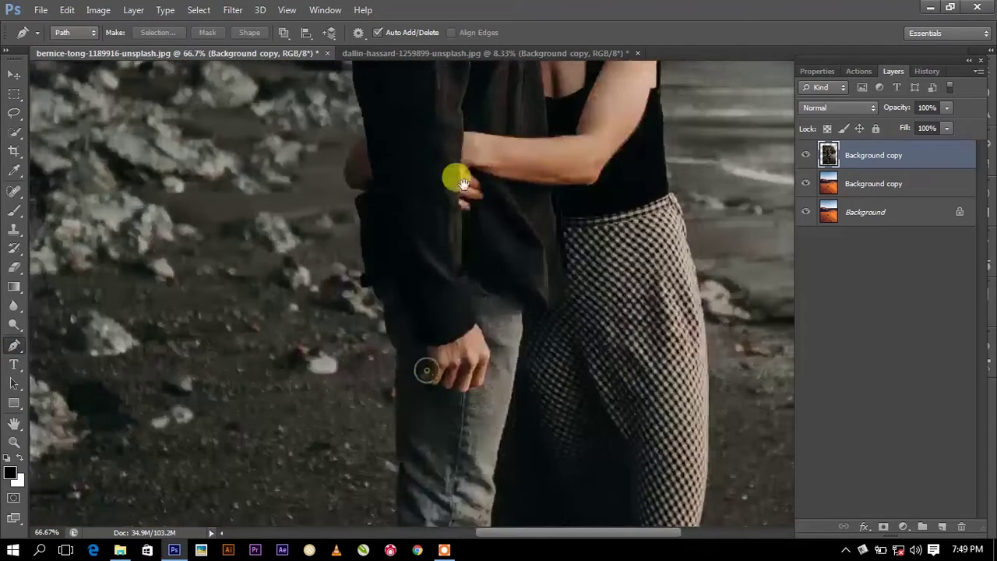
{"action": "scroll", "coordinate": [389, 195], "scroll_direction": "down", "scroll_amount": 8}
- Start the outline path at the feet and place anchors up the leg
{"action": "left_click_drag", "start_coordinate": [348, 388], "coordinate": [365, 398]}
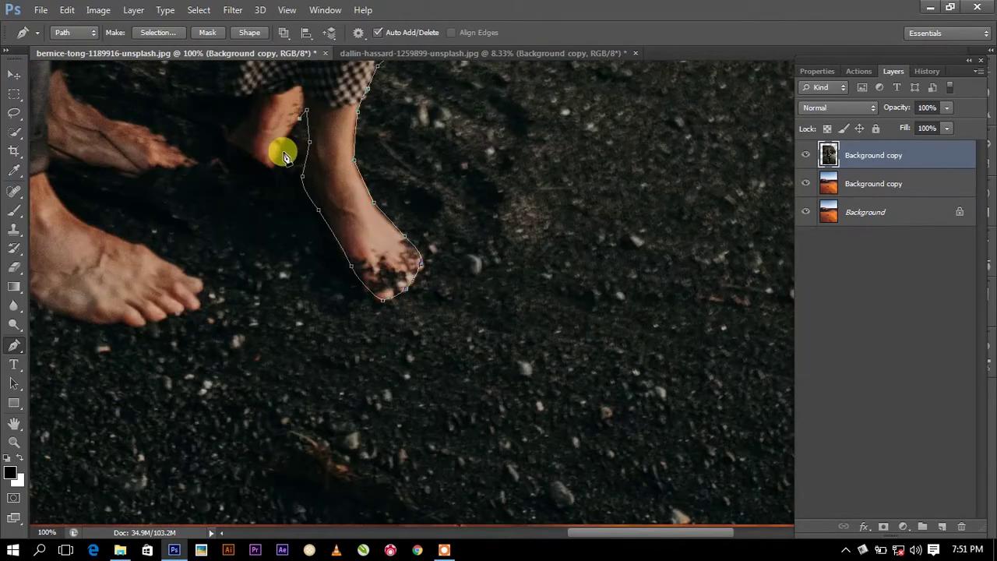
{"action": "left_click", "coordinate": [275, 169]}
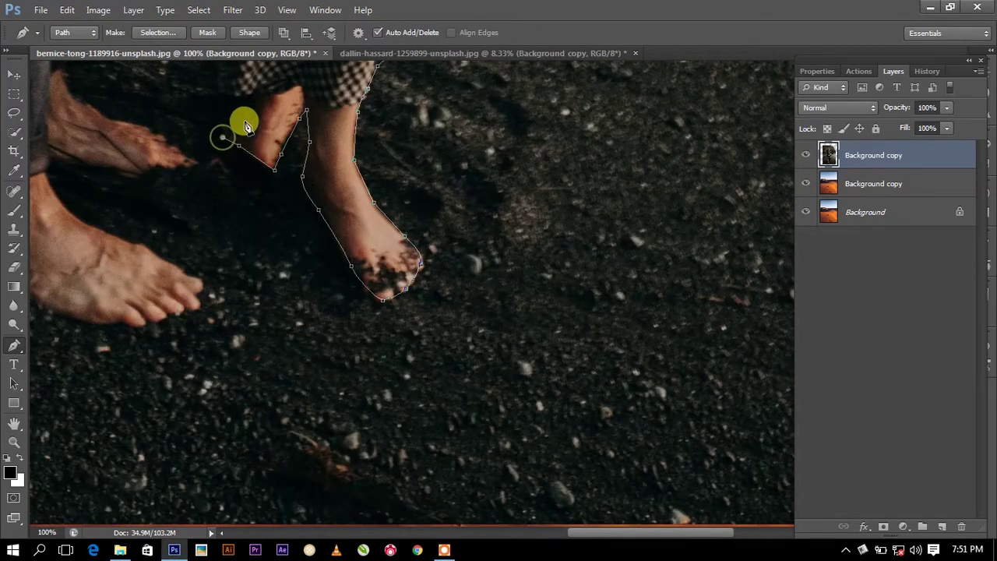
{"action": "scroll", "coordinate": [242, 132], "scroll_direction": "up", "scroll_amount": 3}
{"action": "left_click", "coordinate": [258, 124]}
{"action": "left_click", "coordinate": [250, 94]}
{"action": "scroll", "coordinate": [283, 93], "scroll_direction": "up", "scroll_amount": 6}
{"action": "left_click_drag", "start_coordinate": [289, 241], "coordinate": [259, 234]}
{"action": "left_click", "coordinate": [231, 236]}
{"action": "left_click", "coordinate": [206, 259]}
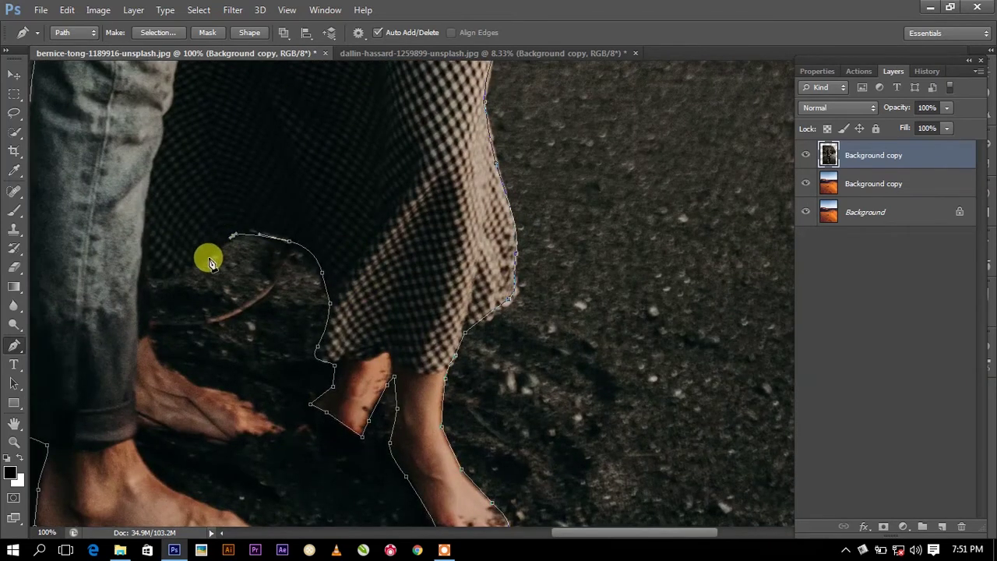
{"action": "left_click", "coordinate": [148, 273]}
{"action": "left_click_drag", "start_coordinate": [148, 274], "coordinate": [297, 183]}
- Trace the path along the top of the foot, around the toes and back along the sole
{"action": "left_click", "coordinate": [299, 234]}
{"action": "left_click", "coordinate": [305, 258]}
{"action": "left_click", "coordinate": [322, 280]}
{"action": "left_click", "coordinate": [372, 300]}
{"action": "left_click", "coordinate": [428, 340]}
{"action": "left_click", "coordinate": [374, 344]}
{"action": "left_click", "coordinate": [314, 338]}
{"action": "left_click", "coordinate": [296, 334]}
{"action": "mouse_move", "coordinate": [296, 334]}
{"action": "left_mouse_down"}
{"action": "mouse_move", "coordinate": [358, 176]}
{"action": "mouse_move", "coordinate": [352, 204]}
{"action": "left_mouse_up"}
- Curve the outline around the foot and toes, then move the view up to the man's head
{"action": "left_click_drag", "start_coordinate": [427, 260], "coordinate": [459, 276]}
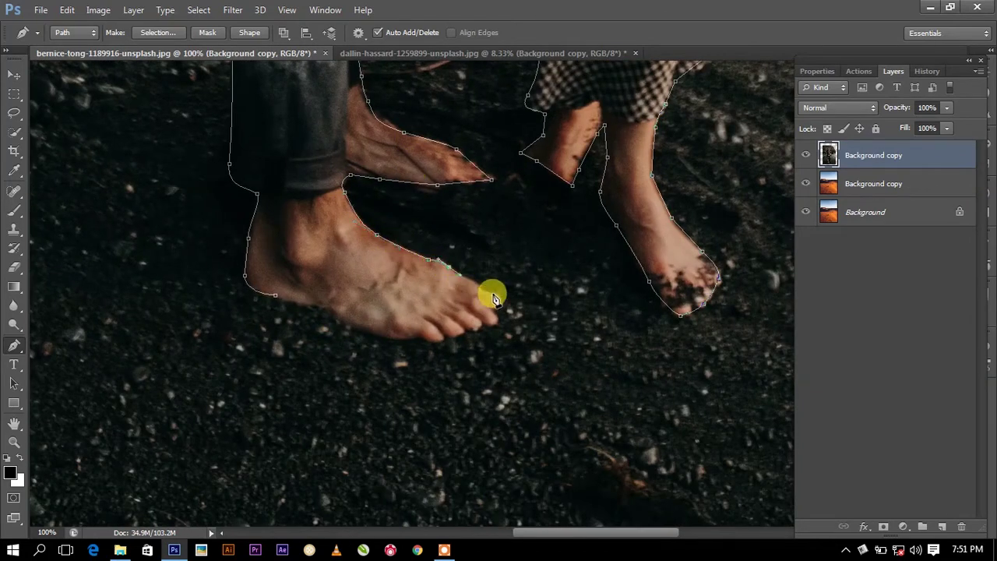
{"action": "left_click_drag", "start_coordinate": [413, 337], "coordinate": [396, 340]}
{"action": "left_click_drag", "start_coordinate": [345, 321], "coordinate": [323, 316]}
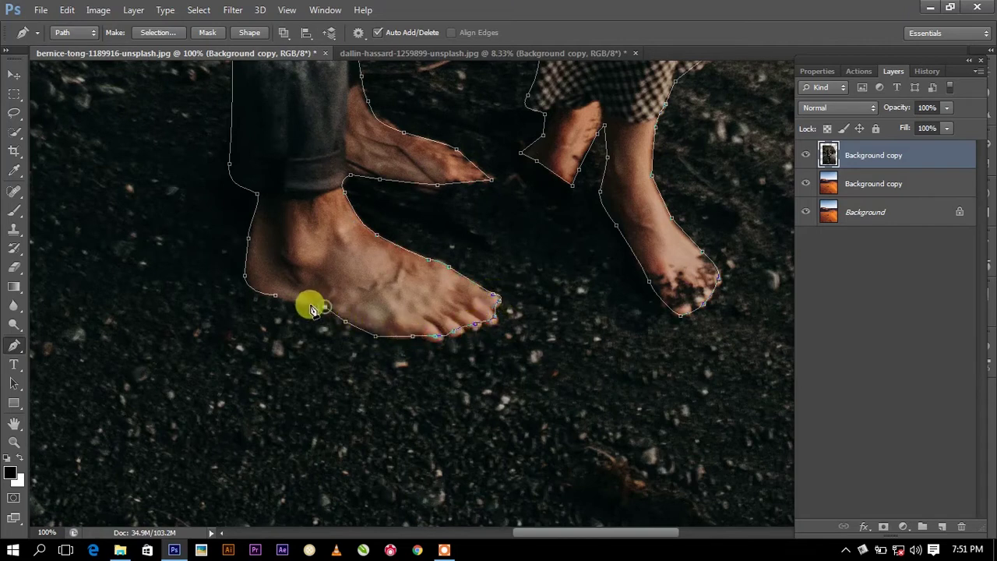
{"action": "scroll", "coordinate": [413, 281], "scroll_direction": "up", "scroll_amount": 5}
{"action": "scroll", "coordinate": [498, 413], "scroll_direction": "up", "scroll_amount": 5}
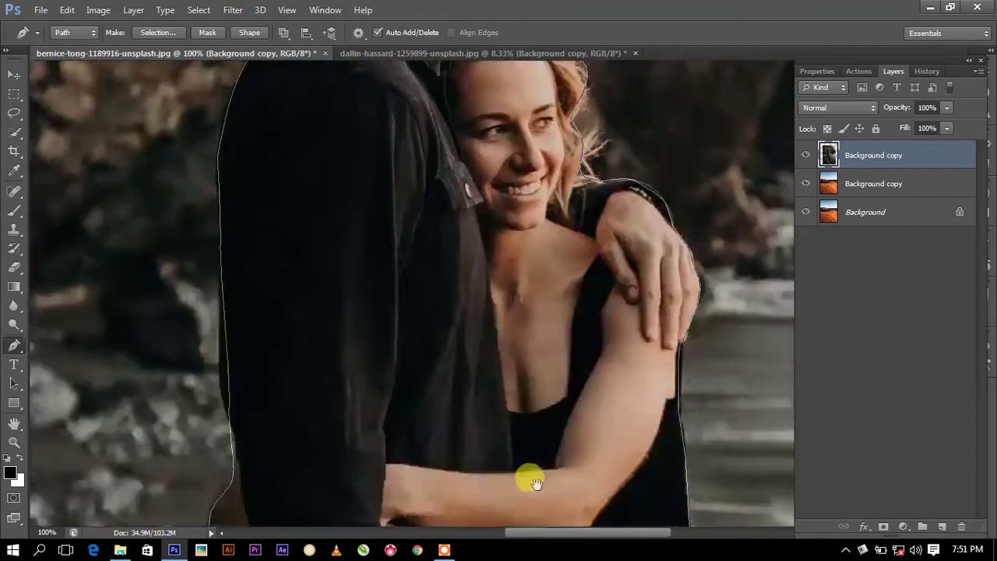
{"action": "scroll", "coordinate": [549, 455], "scroll_direction": "up", "scroll_amount": 5}
{"action": "left_click_drag", "start_coordinate": [456, 229], "coordinate": [494, 283]}
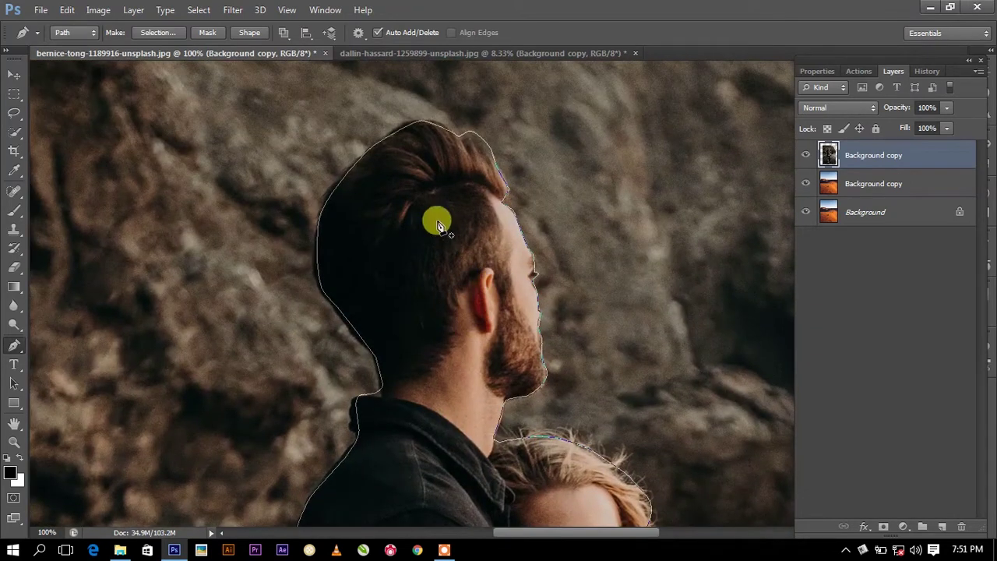
- Convert the couple's traced path into a selection
{"action": "right_click", "coordinate": [431, 210]}
{"action": "left_click", "coordinate": [475, 273]}
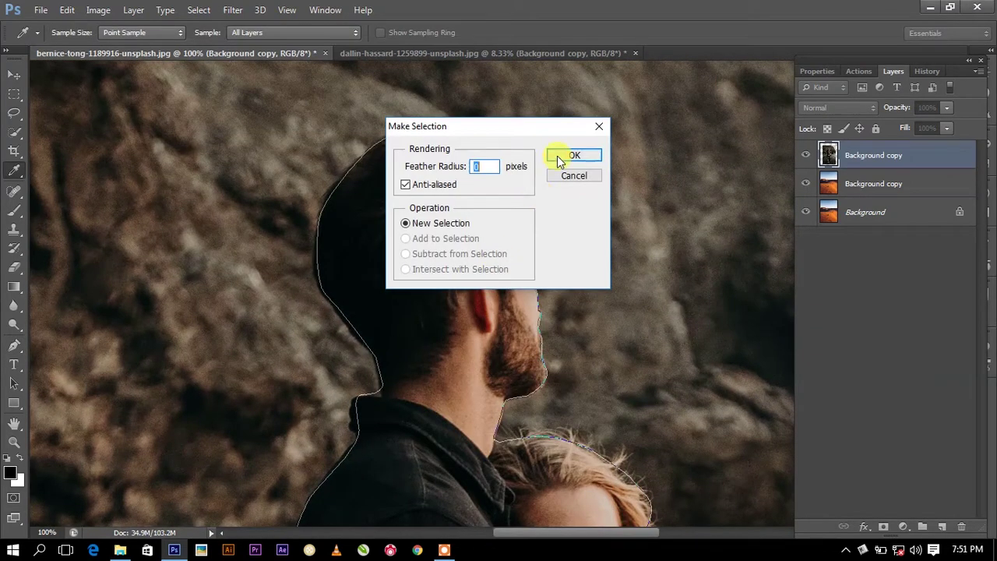
{"action": "left_click", "coordinate": [565, 155]}
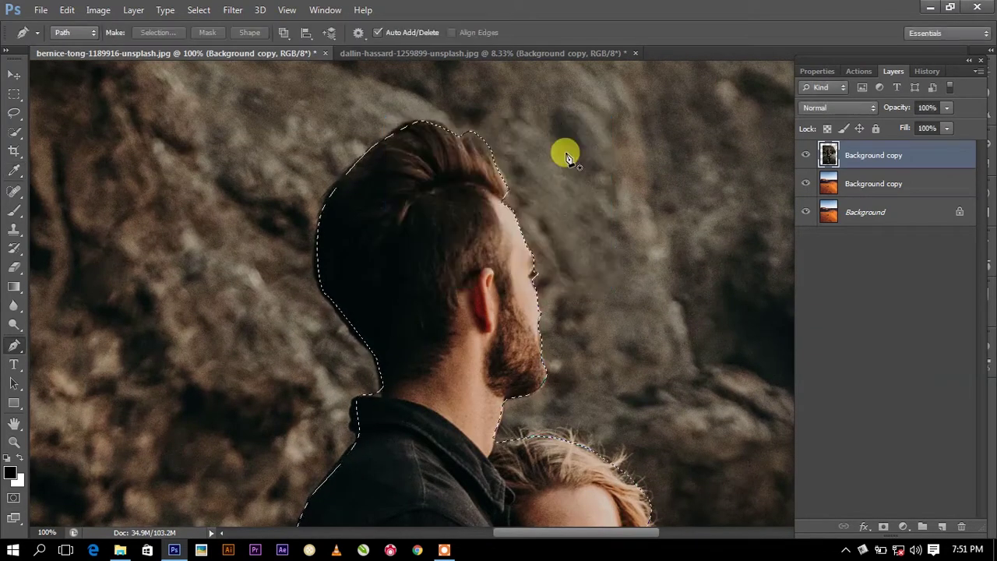
- Smooth the selection edges to 37 with Refine Edge and copy the couple onto Layer 1
{"action": "left_click", "coordinate": [14, 112]}
{"action": "left_click", "coordinate": [305, 33]}
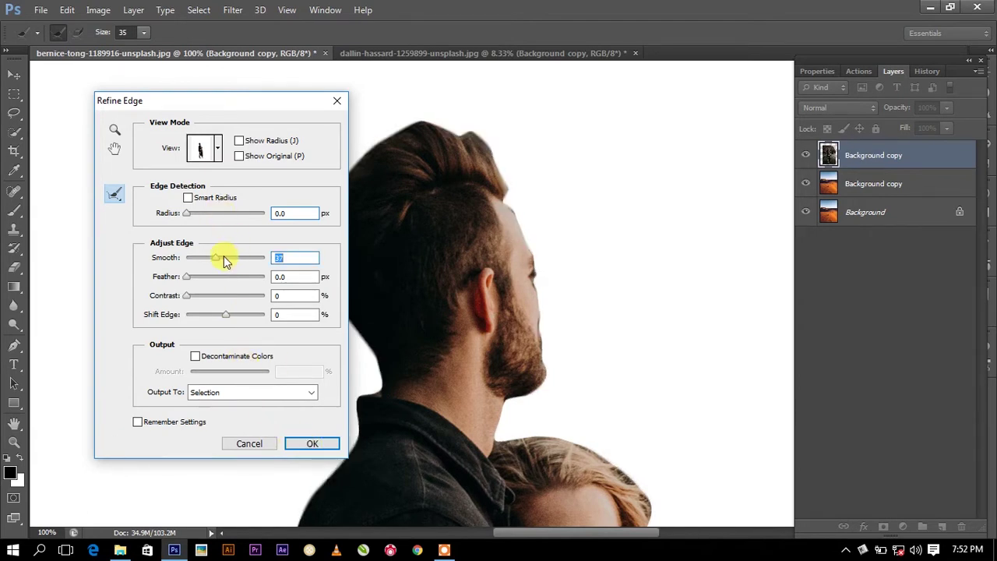
{"action": "left_click", "coordinate": [312, 444]}
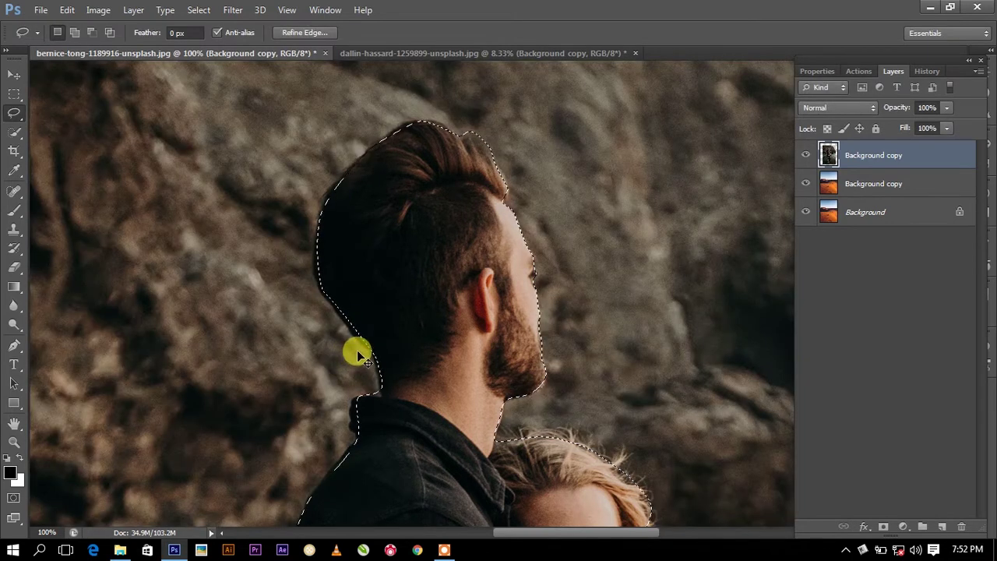
{"action": "key", "text": "ctrl+j"}
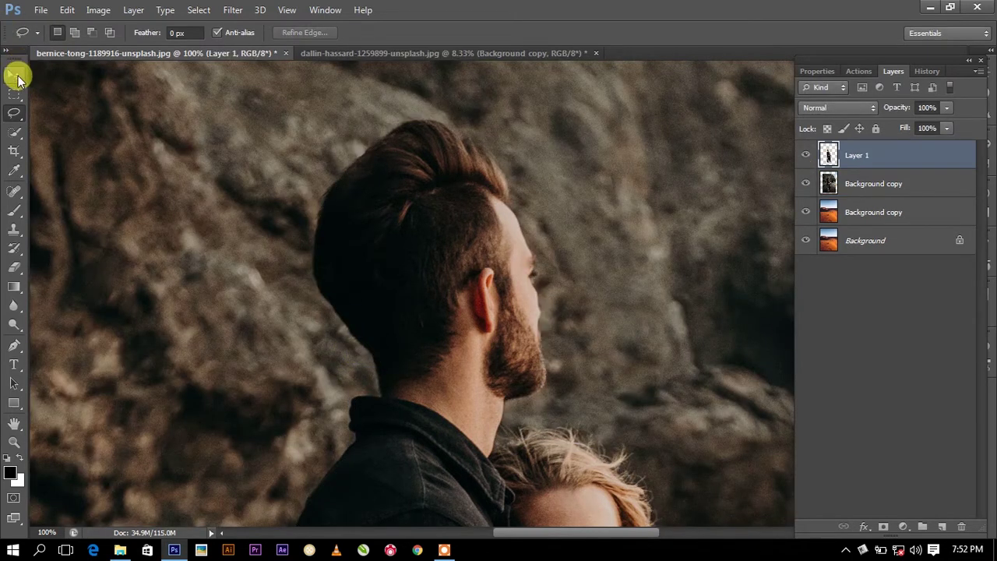
- Hide the Background copy beach layer and scale Layer 1's couple to about 65%, standing on the dune
{"action": "left_click", "coordinate": [17, 76]}
{"action": "left_click", "coordinate": [805, 184]}
{"action": "scroll", "coordinate": [697, 222], "scroll_direction": "down", "scroll_amount": 2}
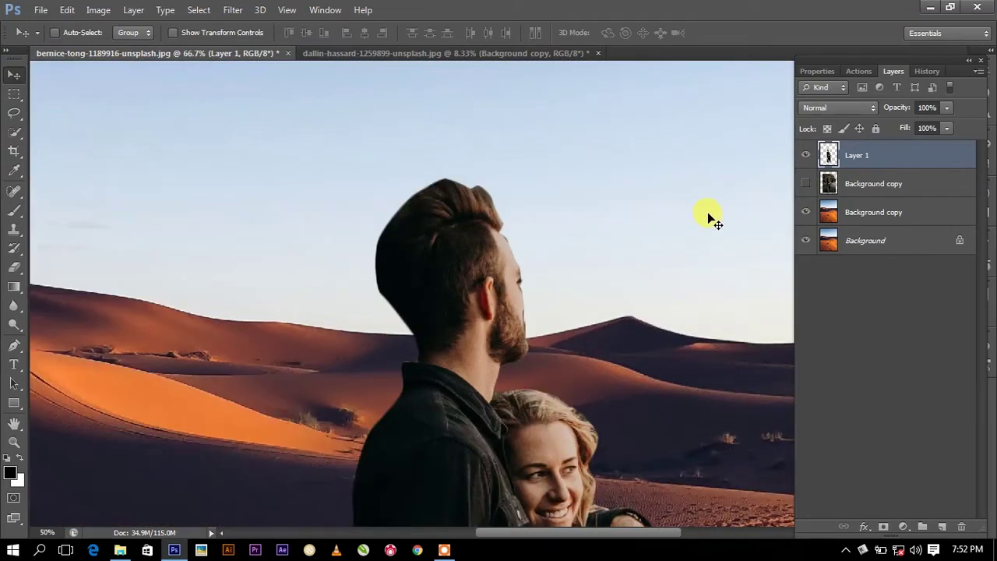
{"action": "scroll", "coordinate": [707, 212], "scroll_direction": "down", "scroll_amount": 3}
{"action": "scroll", "coordinate": [704, 220], "scroll_direction": "down", "scroll_amount": 2}
{"action": "scroll", "coordinate": [704, 218], "scroll_direction": "up", "scroll_amount": 1}
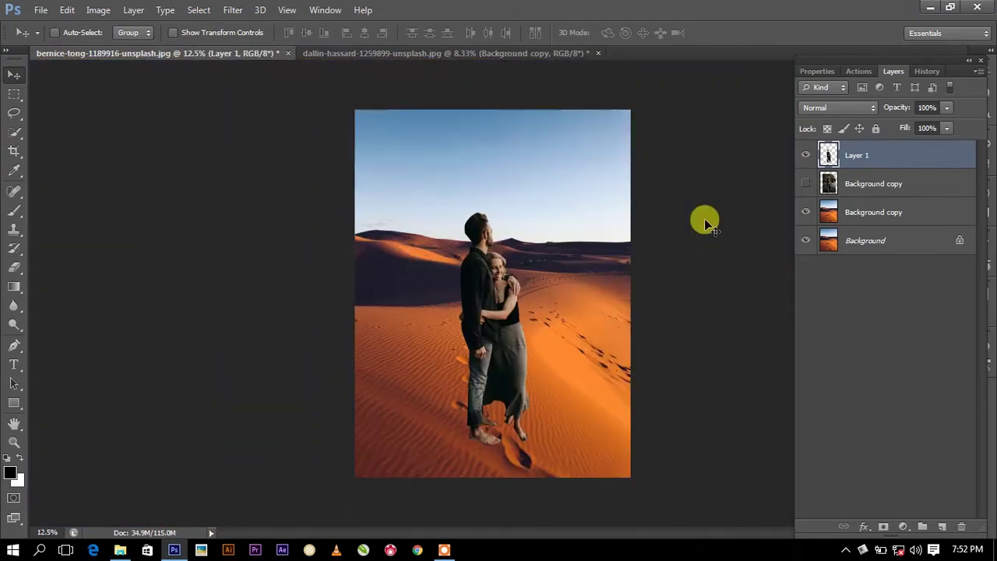
{"action": "key", "text": "ctrl+t"}
{"action": "left_click_drag", "start_coordinate": [504, 321], "coordinate": [487, 247]}
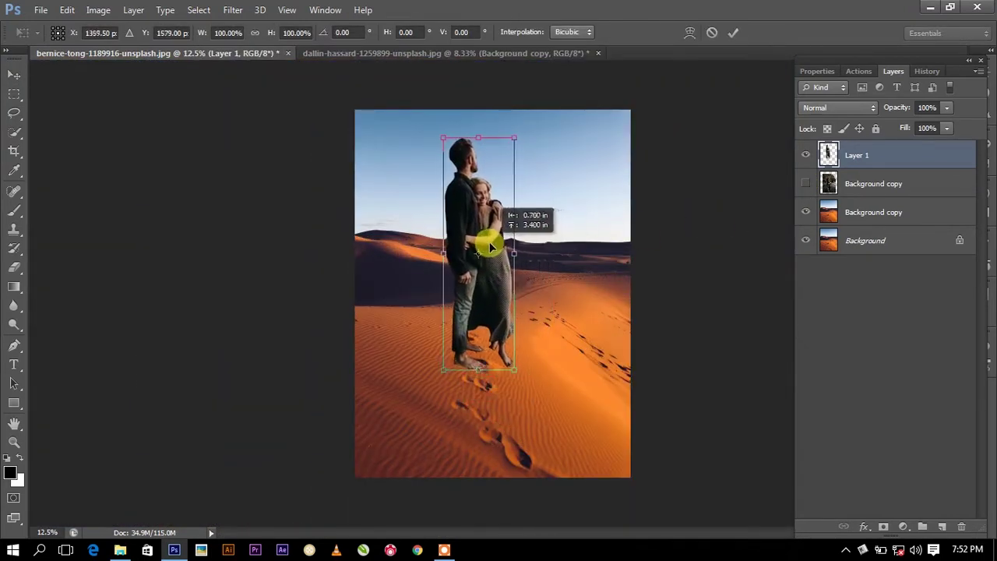
{"action": "left_click_drag", "start_coordinate": [510, 140], "coordinate": [487, 272]}
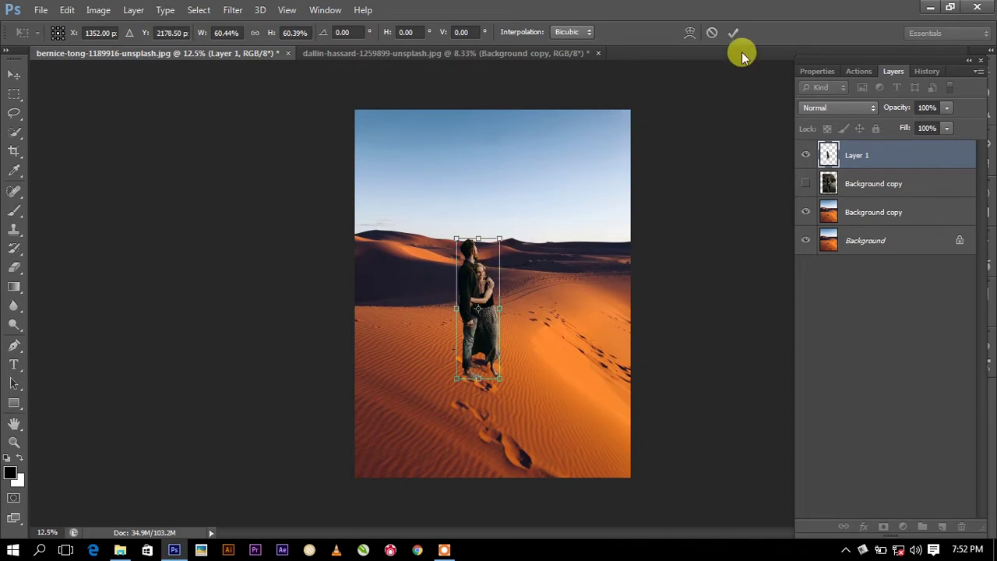
{"action": "left_click_drag", "start_coordinate": [499, 237], "coordinate": [501, 233]}
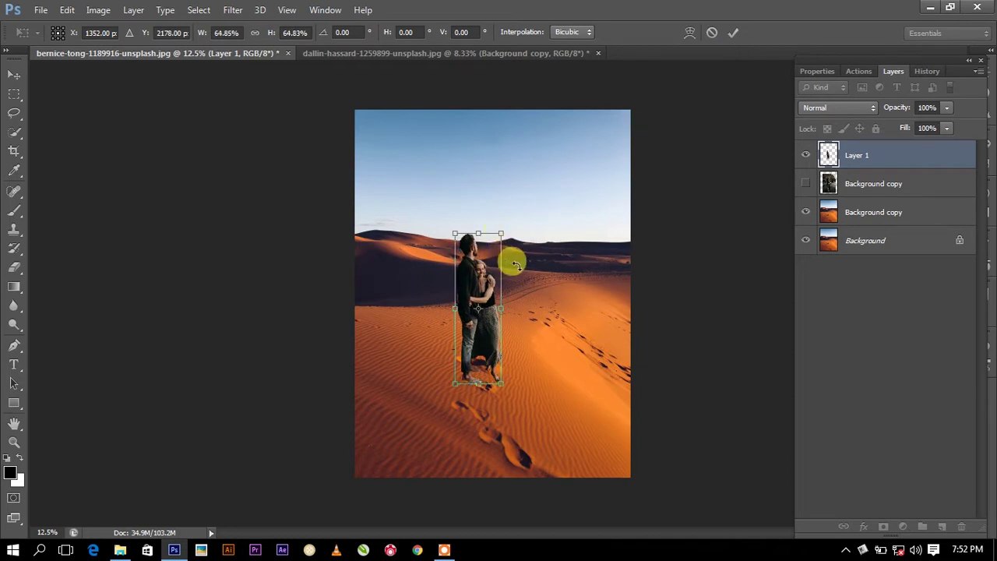
{"action": "key", "text": "Return"}
{"action": "key", "text": "ctrl+plus"}
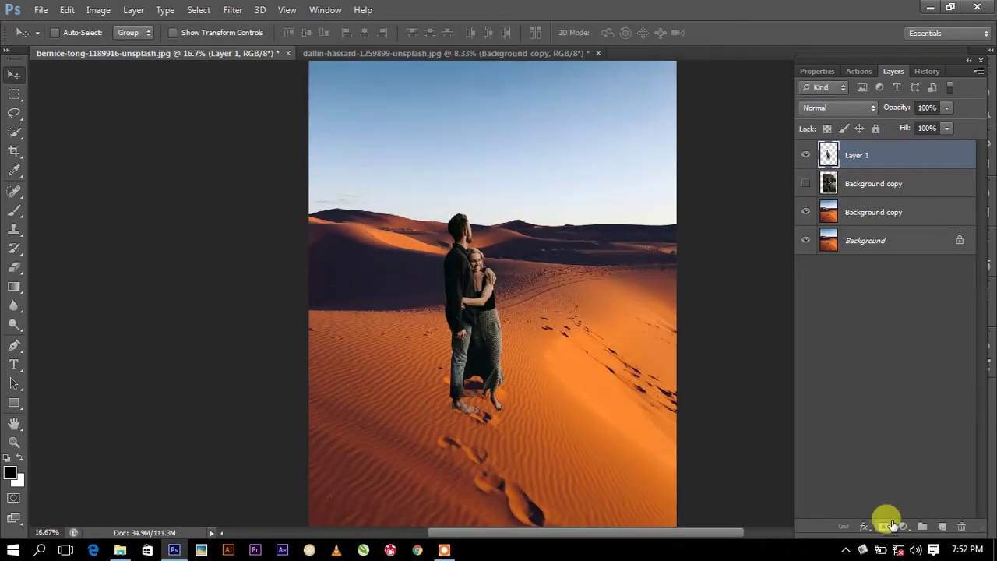
- Add a Brightness/Contrast adjustment layer with Brightness 41 and Contrast 0
{"action": "left_click", "coordinate": [902, 527]}
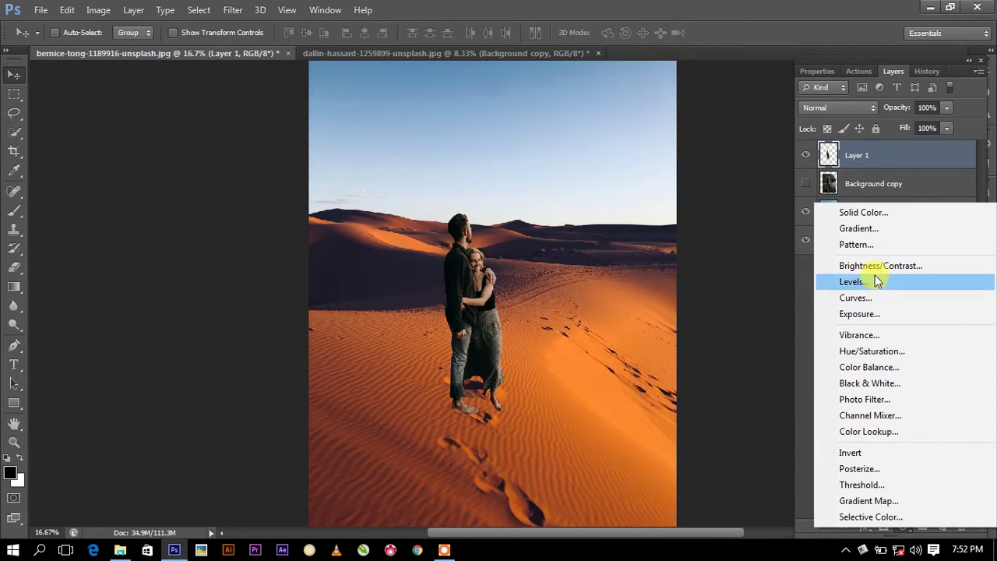
{"action": "left_click", "coordinate": [873, 266]}
{"action": "mouse_move", "coordinate": [893, 153]}
{"action": "left_mouse_down"}
{"action": "mouse_move", "coordinate": [932, 153]}
{"action": "mouse_move", "coordinate": [911, 171]}
{"action": "mouse_move", "coordinate": [908, 149]}
{"action": "left_mouse_up"}
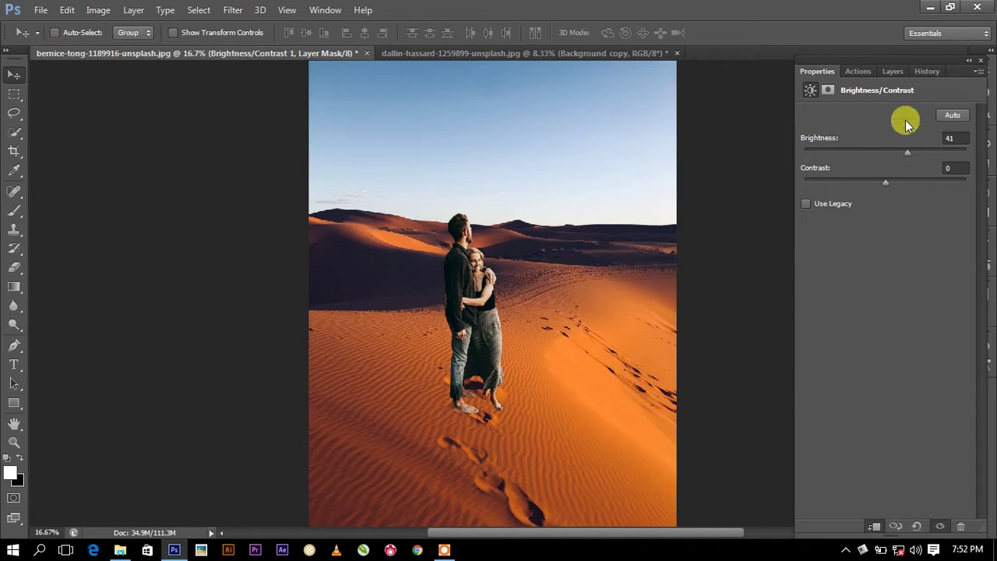
{"action": "left_click", "coordinate": [892, 71]}
- Reset colours to black and white and paint the mask around the man's heel with a large brush
{"action": "left_click", "coordinate": [20, 458]}
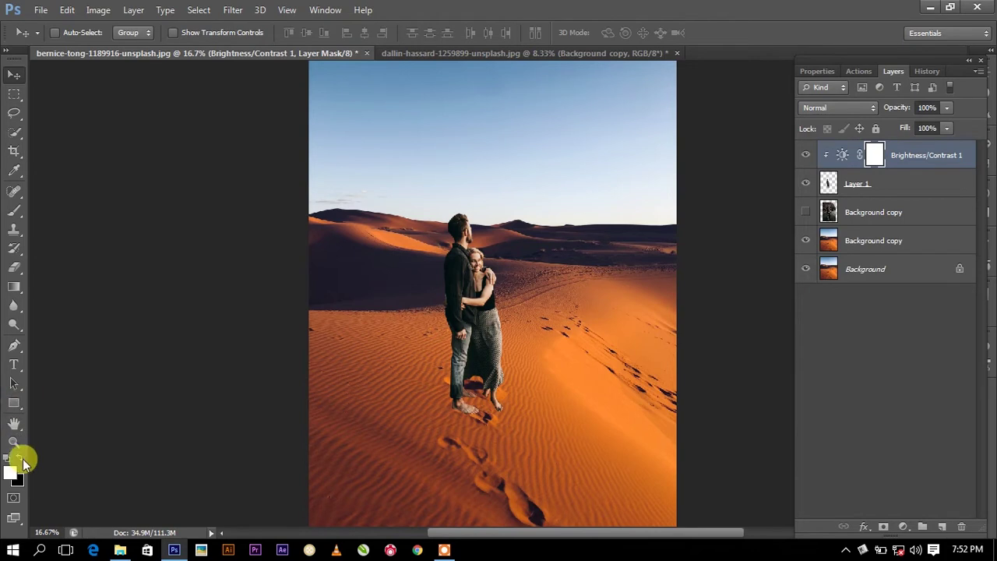
{"action": "left_click", "coordinate": [14, 211]}
{"action": "scroll", "coordinate": [460, 358], "scroll_direction": "up", "scroll_amount": 2}
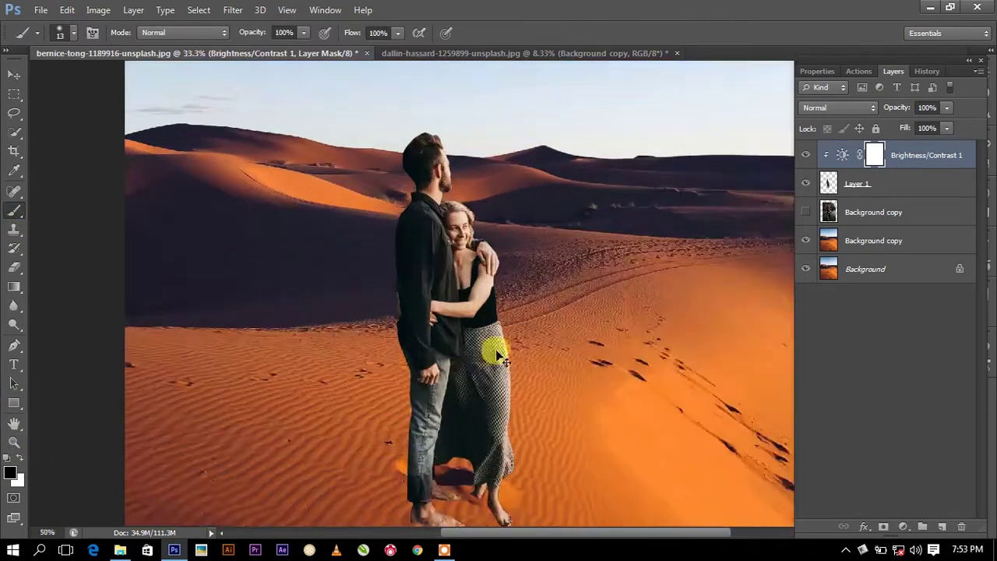
{"action": "scroll", "coordinate": [483, 335], "scroll_direction": "up", "scroll_amount": 3}
{"action": "scroll", "coordinate": [483, 334], "scroll_direction": "down", "scroll_amount": 5}
{"action": "scroll", "coordinate": [565, 247], "scroll_direction": "down", "scroll_amount": 5}
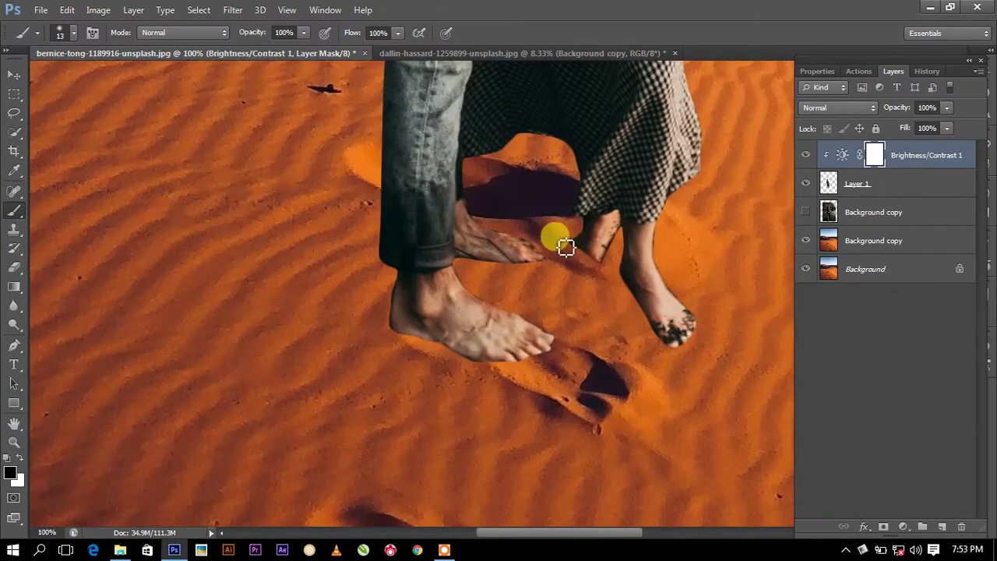
{"action": "key", "text": "bracketright"}
{"action": "key", "text": "bracketright"}
{"action": "key", "text": "bracketright"}
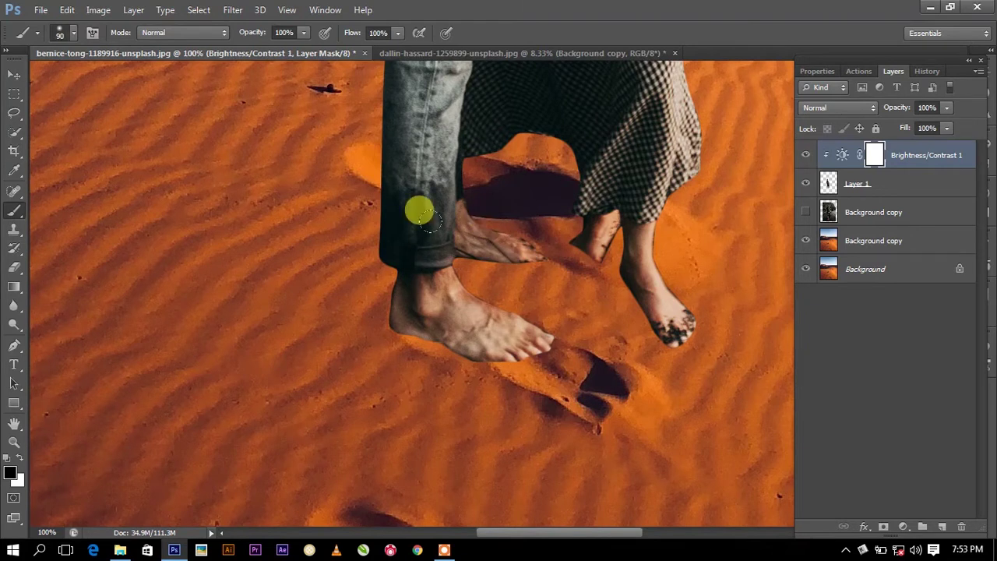
{"action": "left_click_drag", "start_coordinate": [367, 260], "coordinate": [439, 327]}
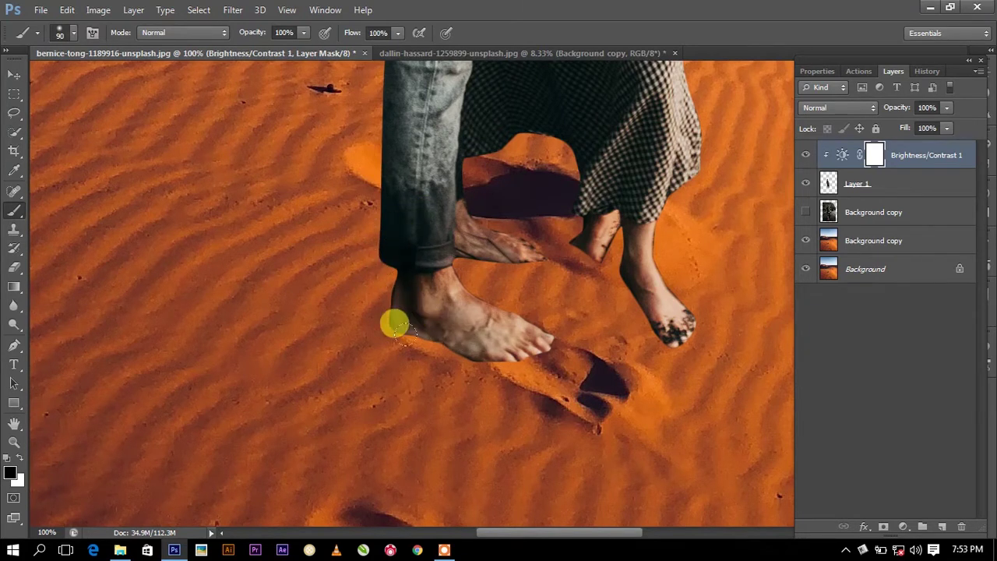
- Paint the Brightness/Contrast mask along the edge of the jeans
{"action": "scroll", "coordinate": [367, 247], "scroll_direction": "up", "scroll_amount": 1}
{"action": "scroll", "coordinate": [390, 329], "scroll_direction": "up", "scroll_amount": 4}
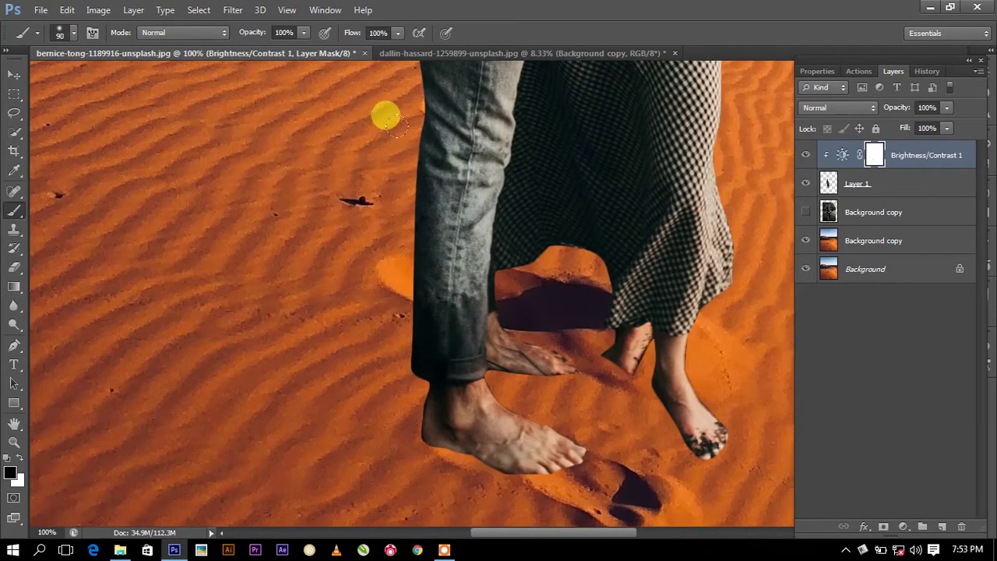
{"action": "scroll", "coordinate": [386, 116], "scroll_direction": "up", "scroll_amount": 5}
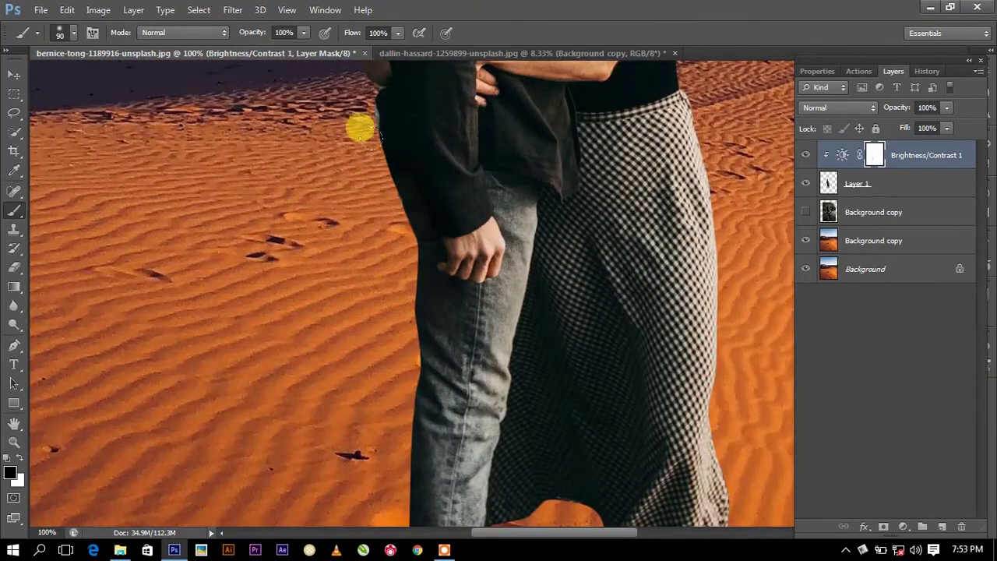
{"action": "scroll", "coordinate": [360, 128], "scroll_direction": "down", "scroll_amount": 3}
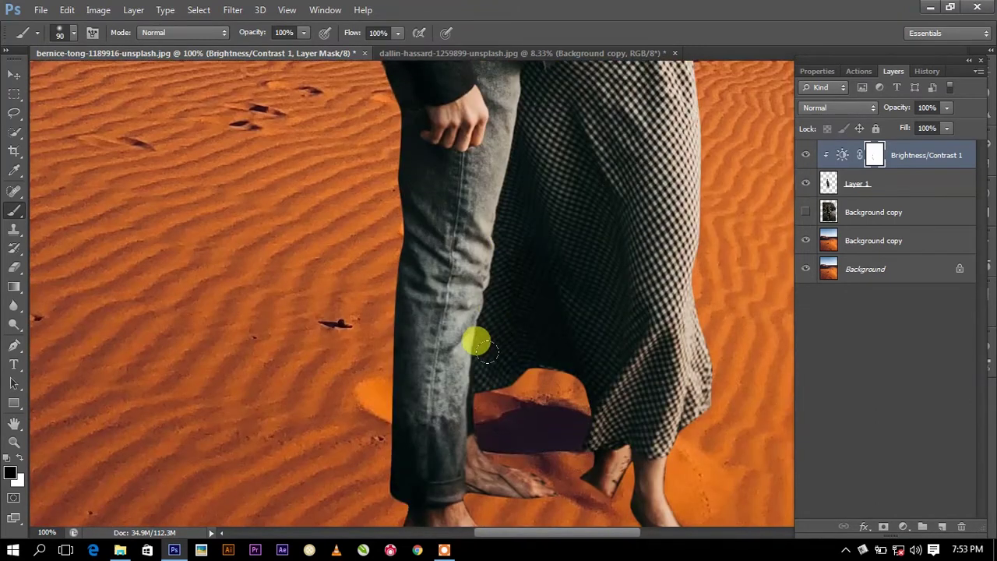
{"action": "left_click_drag", "start_coordinate": [461, 409], "coordinate": [458, 322]}
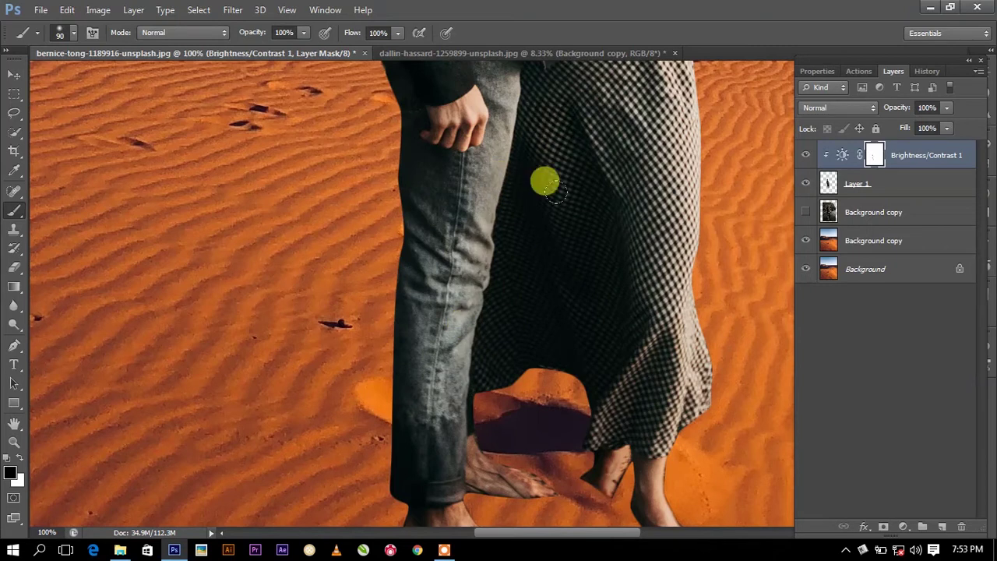
{"action": "mouse_move", "coordinate": [578, 463]}
{"action": "left_mouse_down"}
{"action": "mouse_move", "coordinate": [525, 271]}
{"action": "mouse_move", "coordinate": [545, 405]}
{"action": "left_mouse_up"}
- Pan up over the couple and paint the mask down the woman's arm
{"action": "left_click_drag", "start_coordinate": [490, 263], "coordinate": [532, 444]}
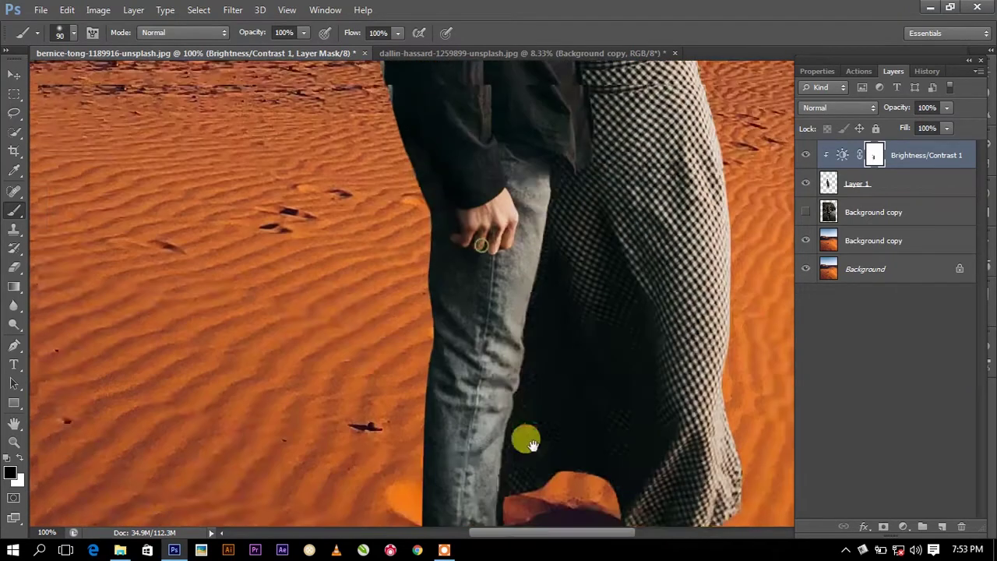
{"action": "left_click_drag", "start_coordinate": [388, 92], "coordinate": [416, 200]}
{"action": "left_click_drag", "start_coordinate": [398, 84], "coordinate": [460, 169]}
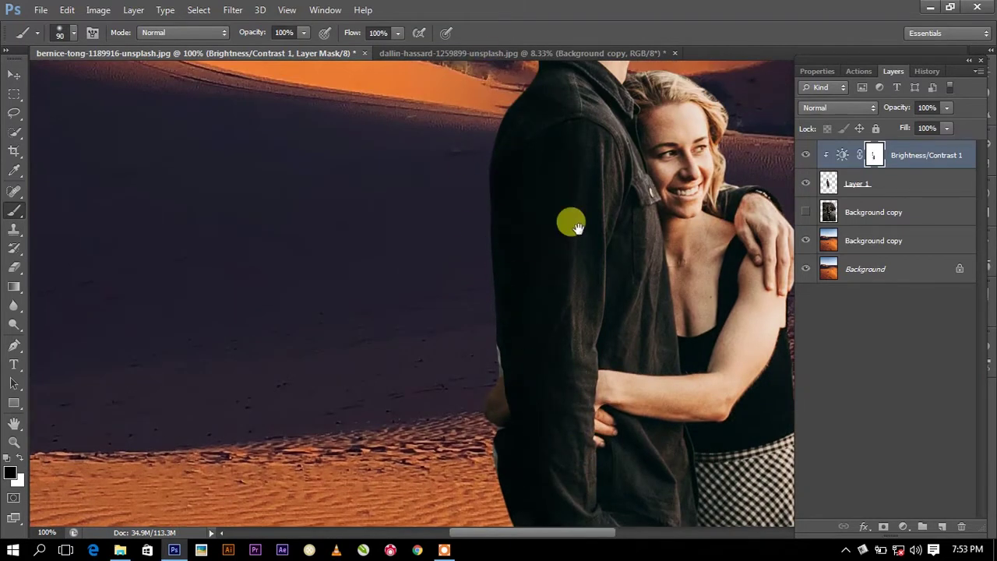
{"action": "left_click_drag", "start_coordinate": [576, 227], "coordinate": [606, 520]}
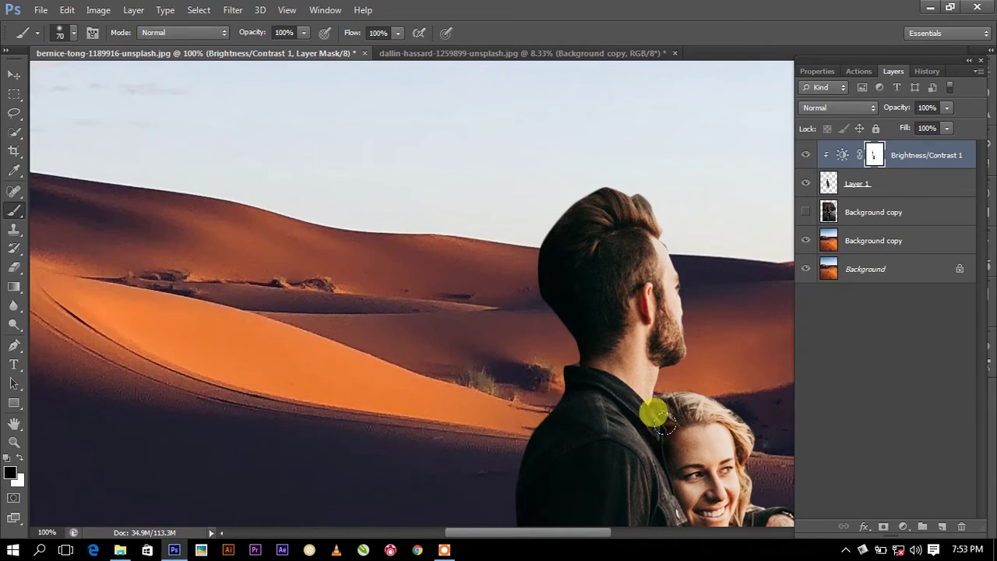
{"action": "left_click_drag", "start_coordinate": [661, 447], "coordinate": [628, 294]}
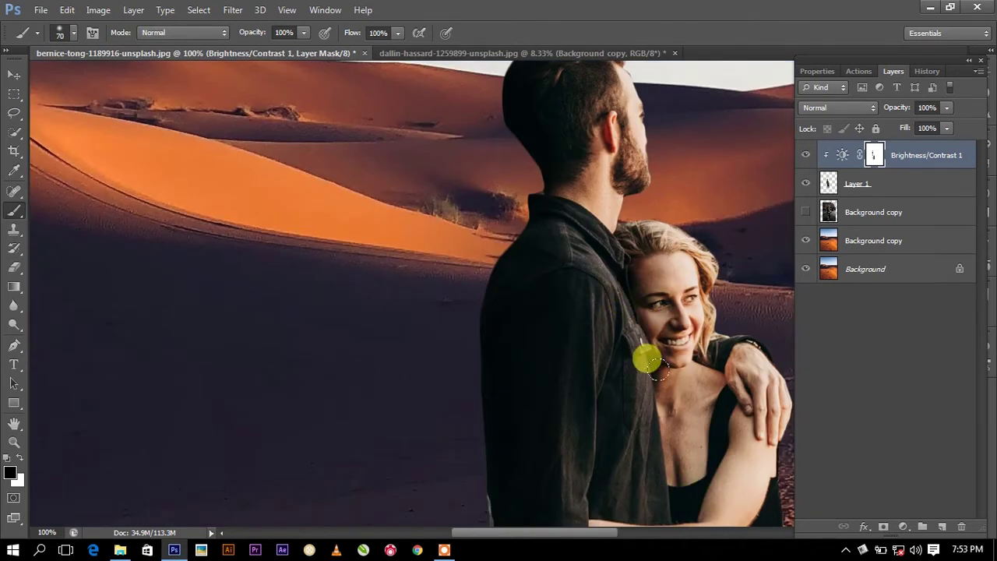
{"action": "mouse_move", "coordinate": [652, 372]}
{"action": "left_mouse_down"}
{"action": "mouse_move", "coordinate": [638, 318]}
{"action": "mouse_move", "coordinate": [625, 349]}
{"action": "left_mouse_up"}
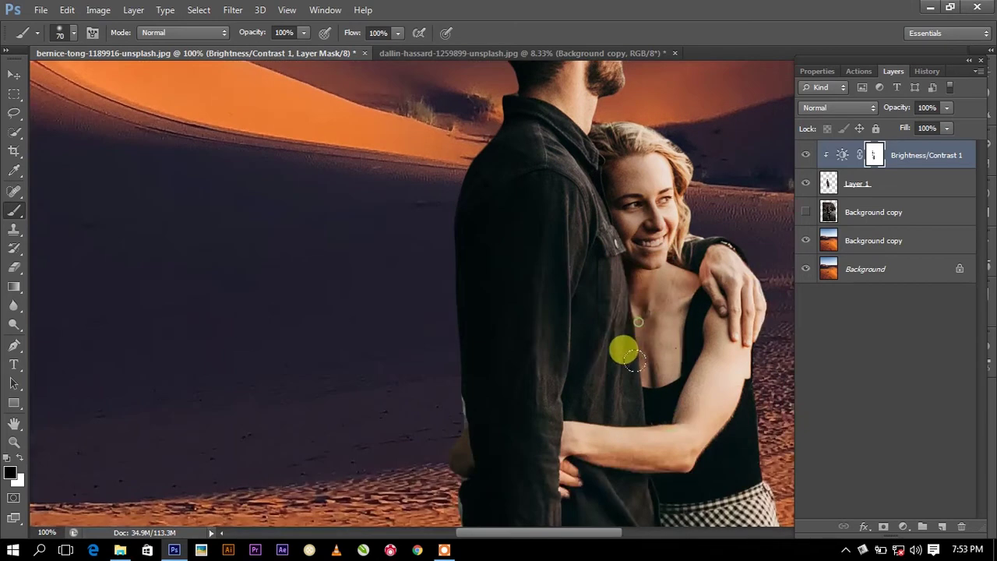
{"action": "mouse_move", "coordinate": [700, 357]}
{"action": "left_mouse_down"}
{"action": "mouse_move", "coordinate": [662, 466]}
{"action": "mouse_move", "coordinate": [641, 334]}
{"action": "left_mouse_up"}
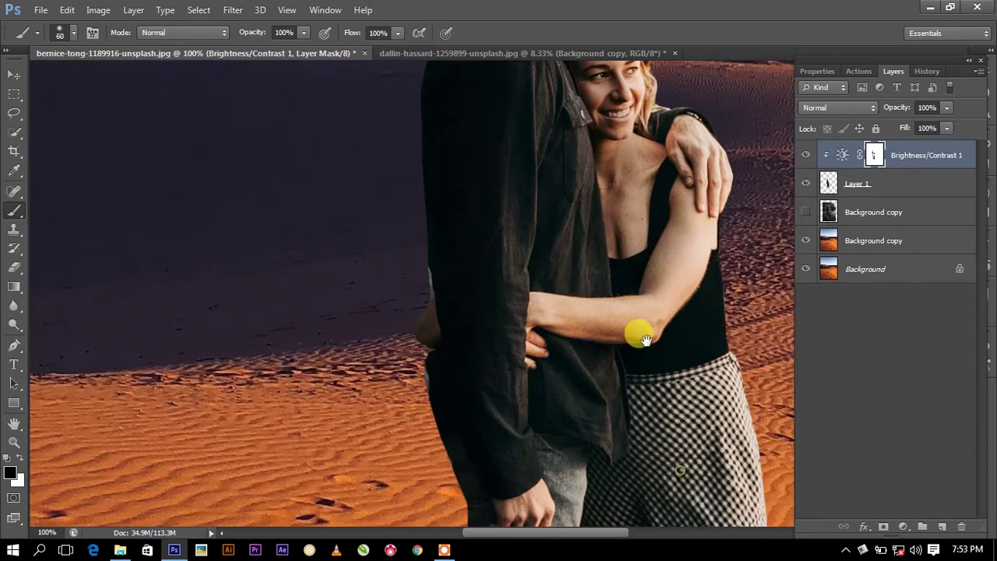
- Pan down over the skirt, jeans and feet to check the mask edges
{"action": "left_click_drag", "start_coordinate": [639, 112], "coordinate": [690, 175]}
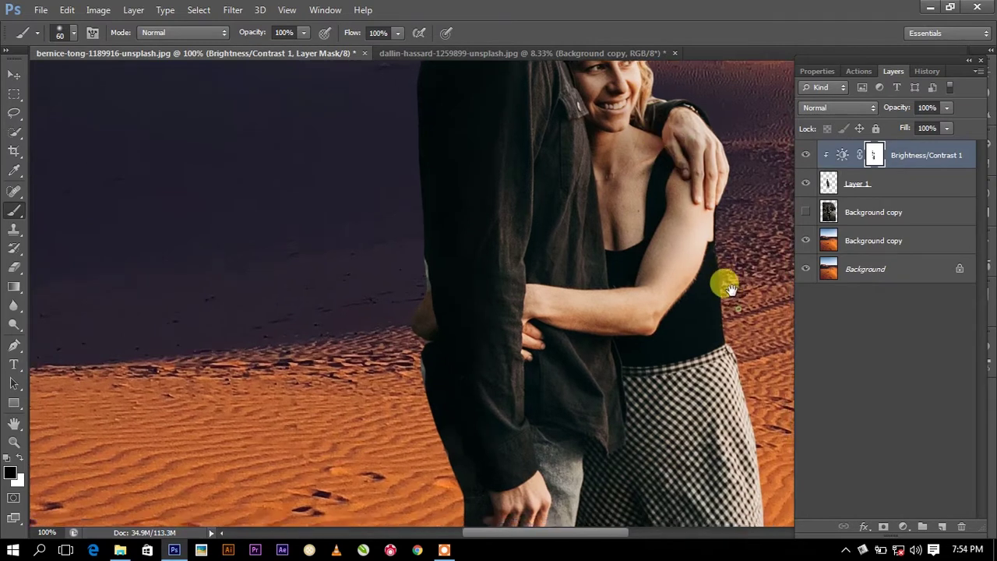
{"action": "left_click_drag", "start_coordinate": [724, 282], "coordinate": [663, 100]}
{"action": "mouse_move", "coordinate": [656, 256]}
{"action": "left_mouse_down"}
{"action": "mouse_move", "coordinate": [658, 187]}
{"action": "mouse_move", "coordinate": [661, 226]}
{"action": "mouse_move", "coordinate": [608, 240]}
{"action": "mouse_move", "coordinate": [525, 215]}
{"action": "mouse_move", "coordinate": [606, 269]}
{"action": "left_mouse_up"}
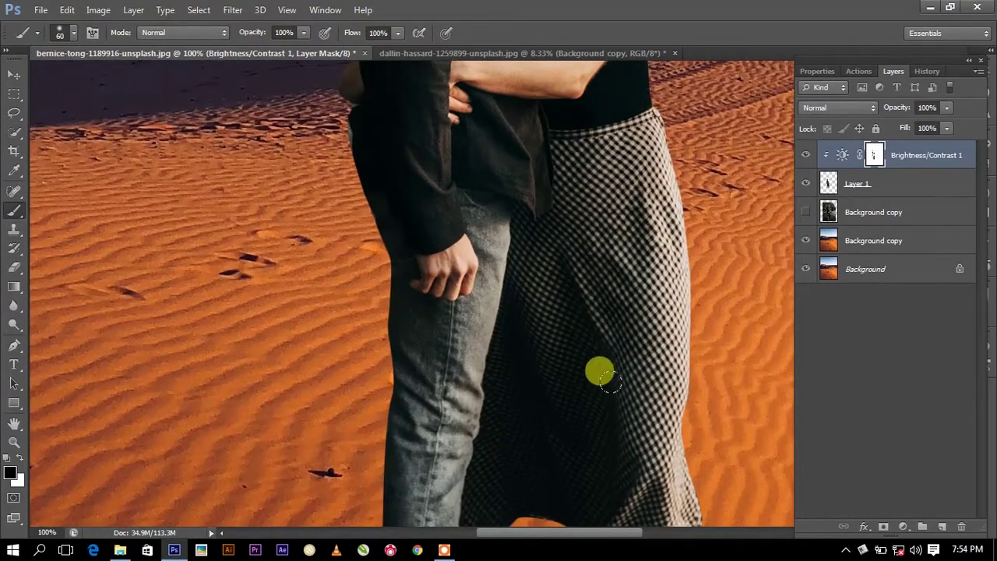
{"action": "left_click_drag", "start_coordinate": [613, 490], "coordinate": [579, 293]}
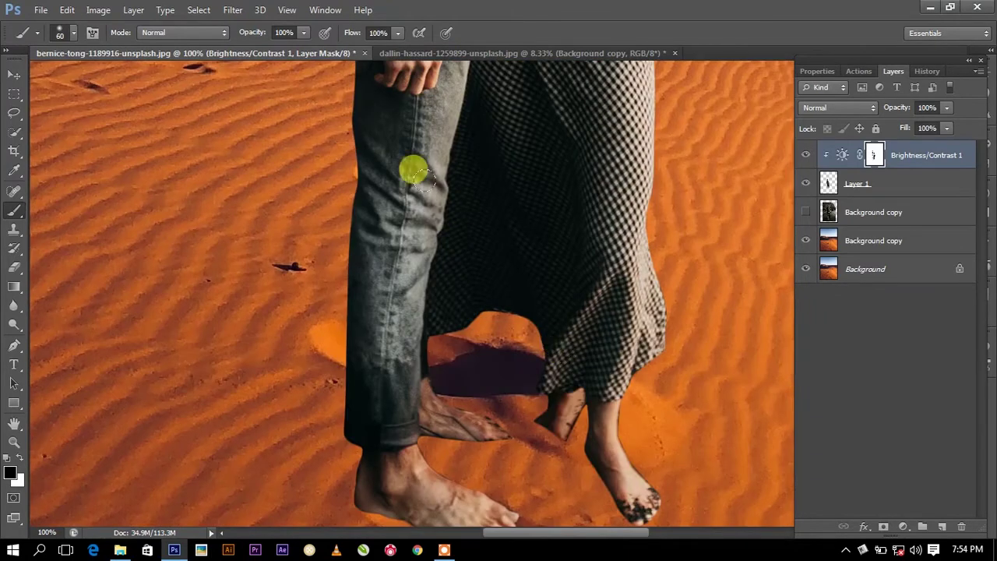
{"action": "scroll", "coordinate": [418, 277], "scroll_direction": "down", "scroll_amount": 2}
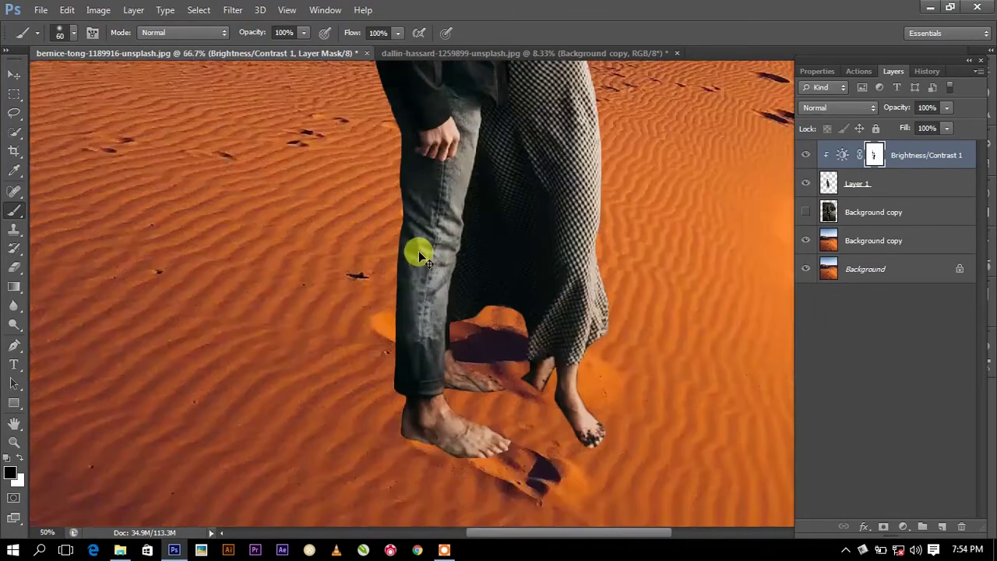
{"action": "scroll", "coordinate": [418, 250], "scroll_direction": "down", "scroll_amount": 2}
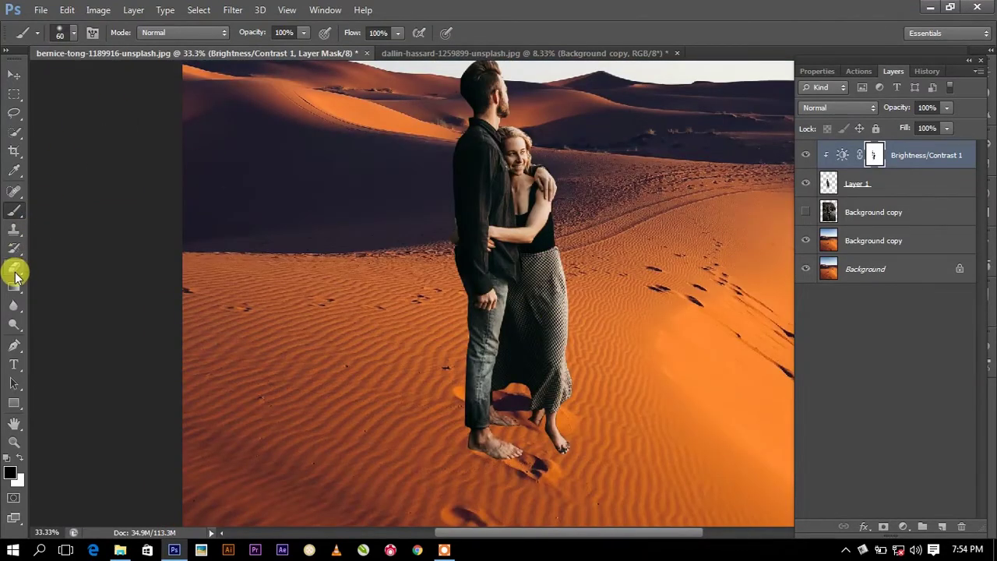
{"action": "left_click", "coordinate": [14, 266]}
- On Layer 1, erase at 29% flow to soften the shadow along the feet
{"action": "key", "text": "bracketleft"}
{"action": "key", "text": "bracketleft"}
{"action": "key", "text": "bracketleft"}
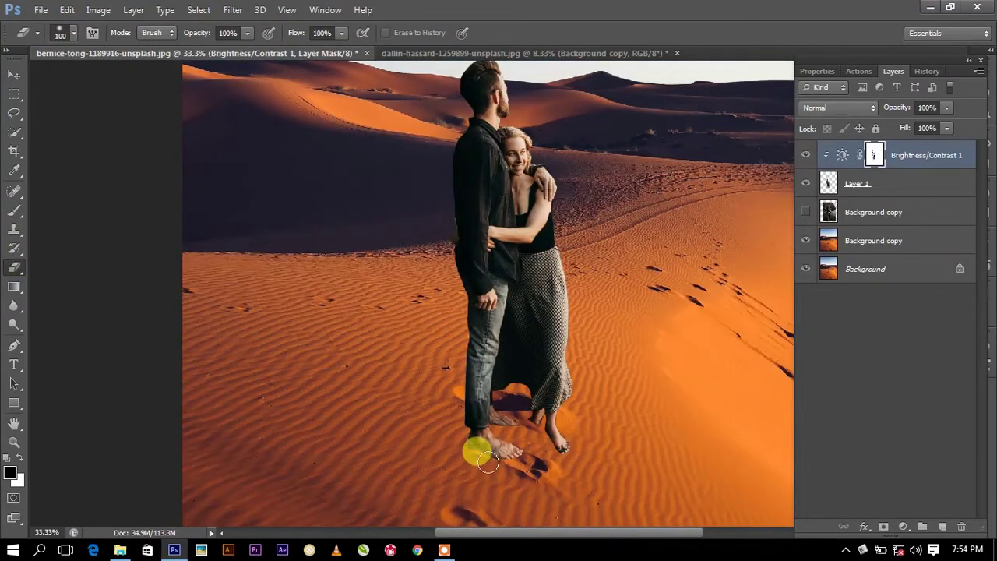
{"action": "left_click", "coordinate": [857, 185]}
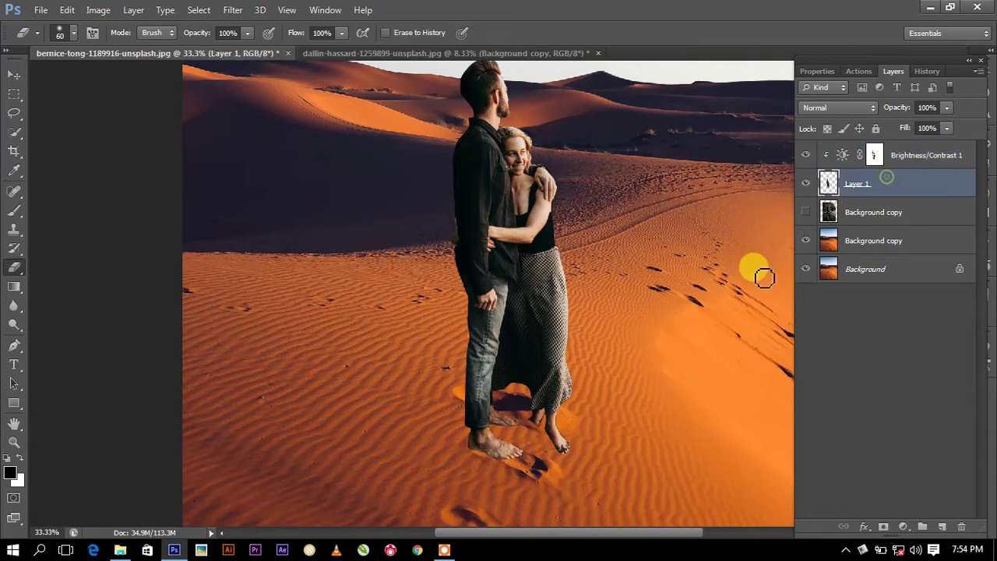
{"action": "mouse_move", "coordinate": [507, 462]}
{"action": "left_mouse_down"}
{"action": "mouse_move", "coordinate": [484, 463]}
{"action": "mouse_move", "coordinate": [548, 459]}
{"action": "mouse_move", "coordinate": [530, 429]}
{"action": "left_mouse_up"}
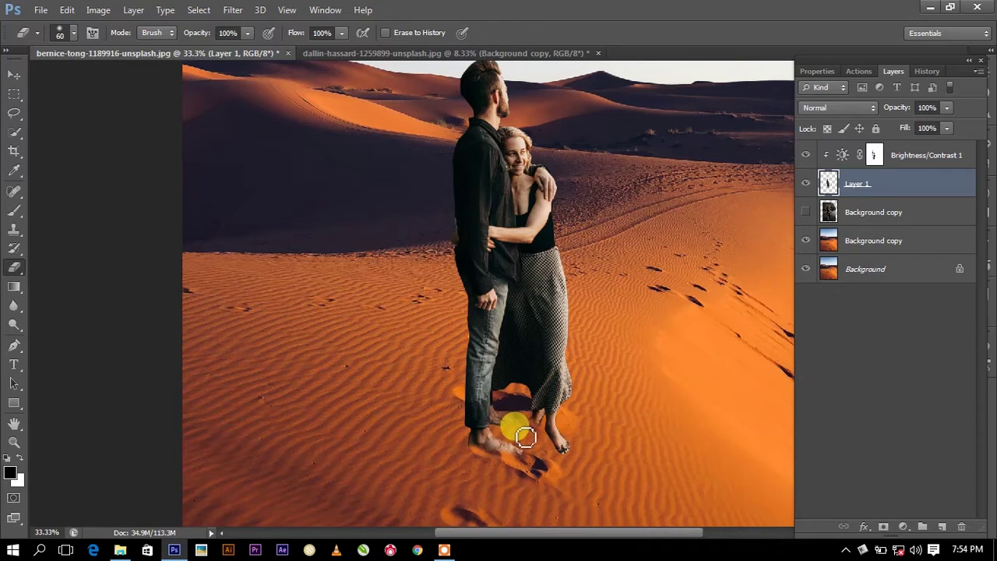
{"action": "key", "text": "ctrl+plus"}
{"action": "scroll", "coordinate": [545, 374], "scroll_direction": "down", "scroll_amount": 3}
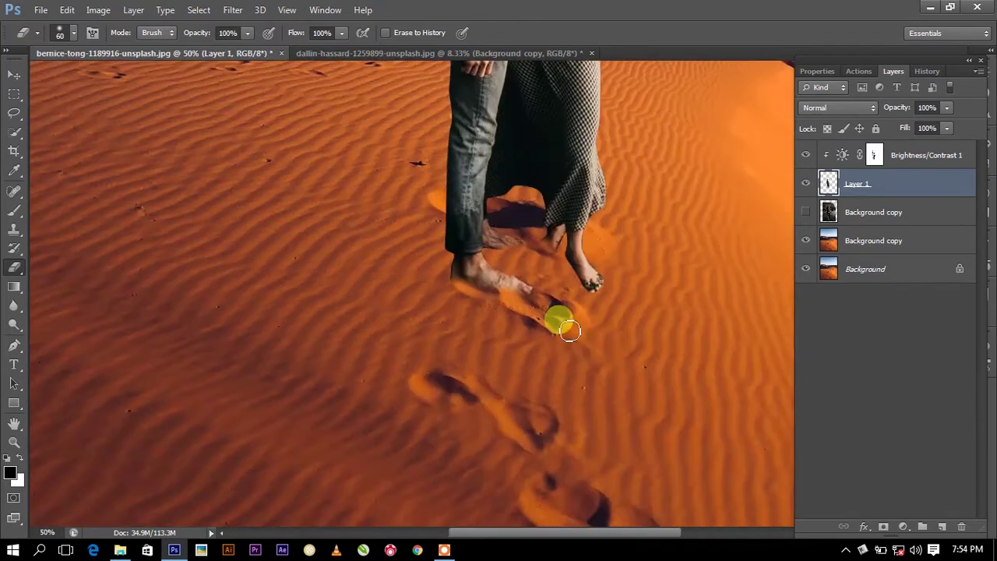
- Compare the toe shadow before and after erasing using undo
{"action": "key", "text": "alt+bracketright"}
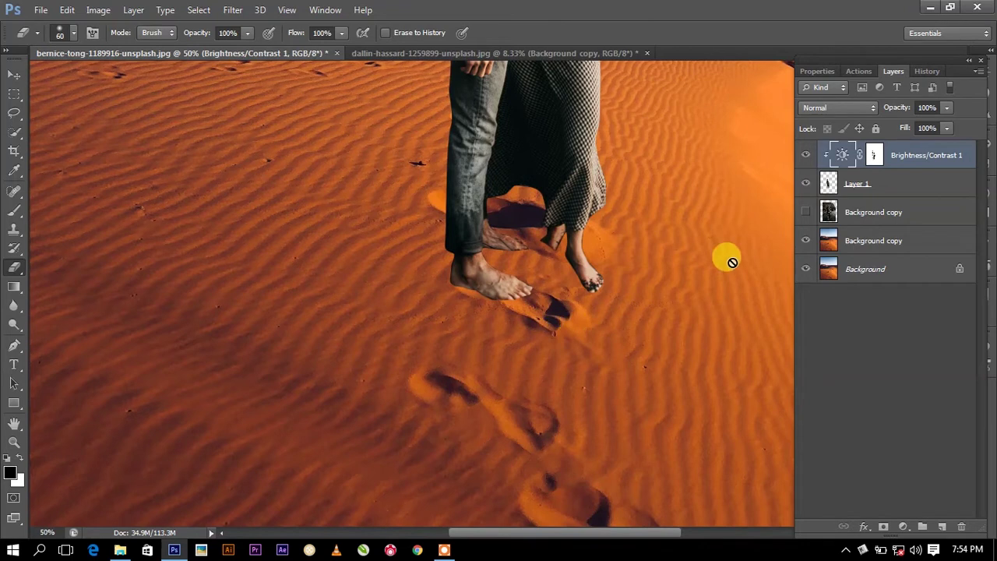
{"action": "left_click", "coordinate": [825, 185]}
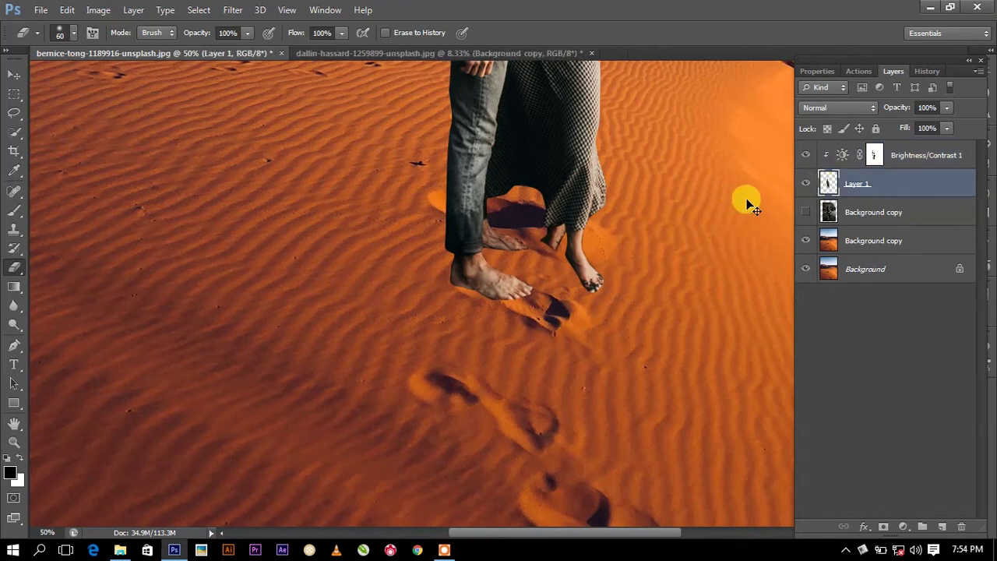
{"action": "key", "text": "ctrl+z"}
{"action": "key", "text": "alt+bracketright"}
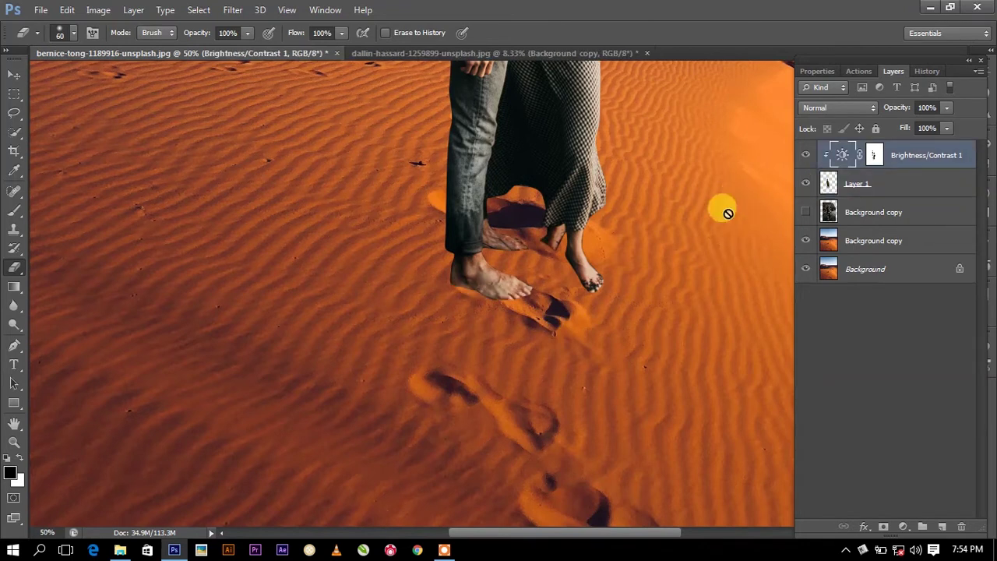
{"action": "key", "text": "alt+bracketleft"}
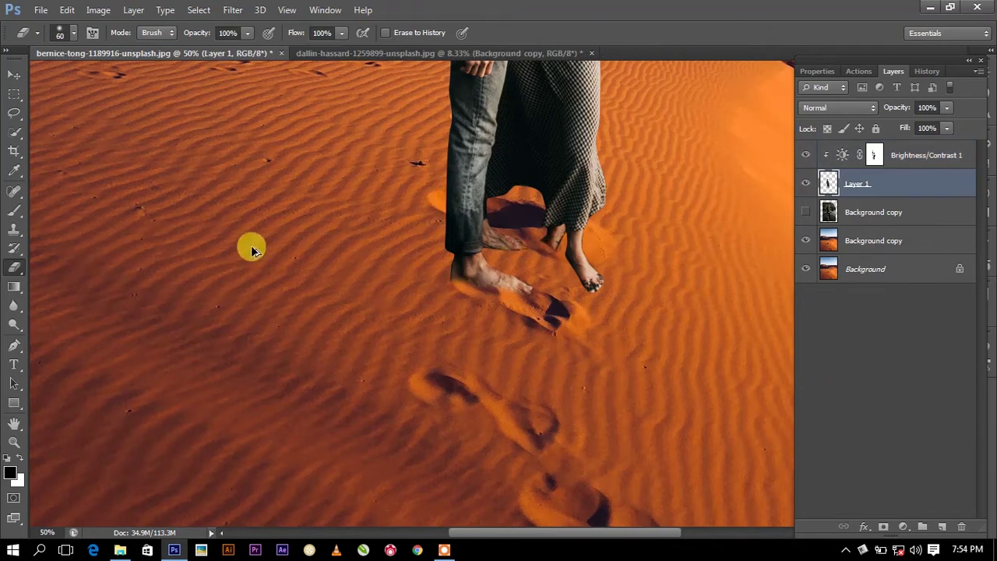
{"action": "key", "text": "alt+bracketright"}
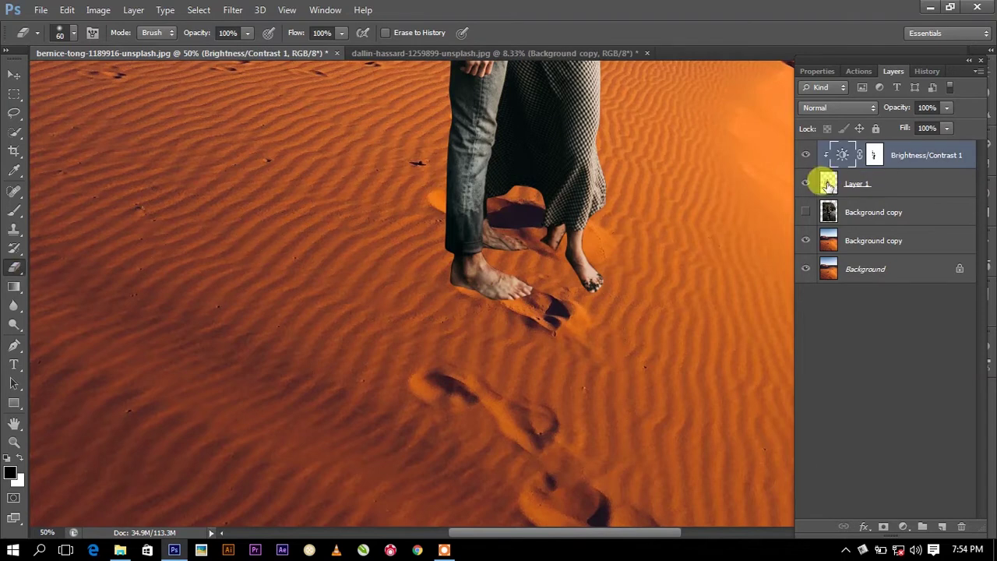
{"action": "left_click", "coordinate": [828, 184]}
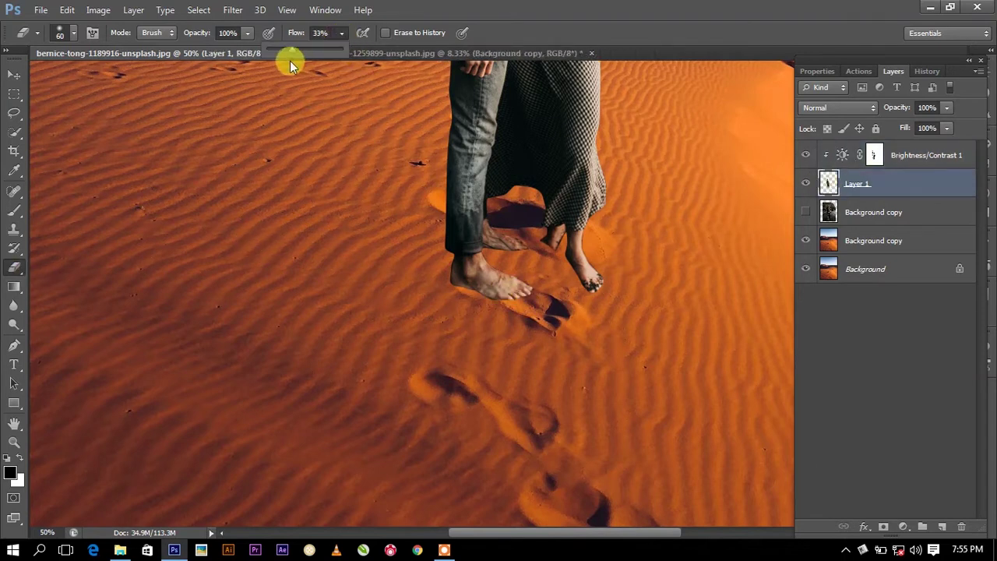
- Fade both feet into the sand with a slightly larger eraser, viewing at one third
{"action": "key", "text": "bracketright"}
{"action": "mouse_move", "coordinate": [458, 288]}
{"action": "left_mouse_down"}
{"action": "mouse_move", "coordinate": [516, 285]}
{"action": "mouse_move", "coordinate": [467, 285]}
{"action": "mouse_move", "coordinate": [518, 241]}
{"action": "mouse_move", "coordinate": [568, 266]}
{"action": "left_mouse_up"}
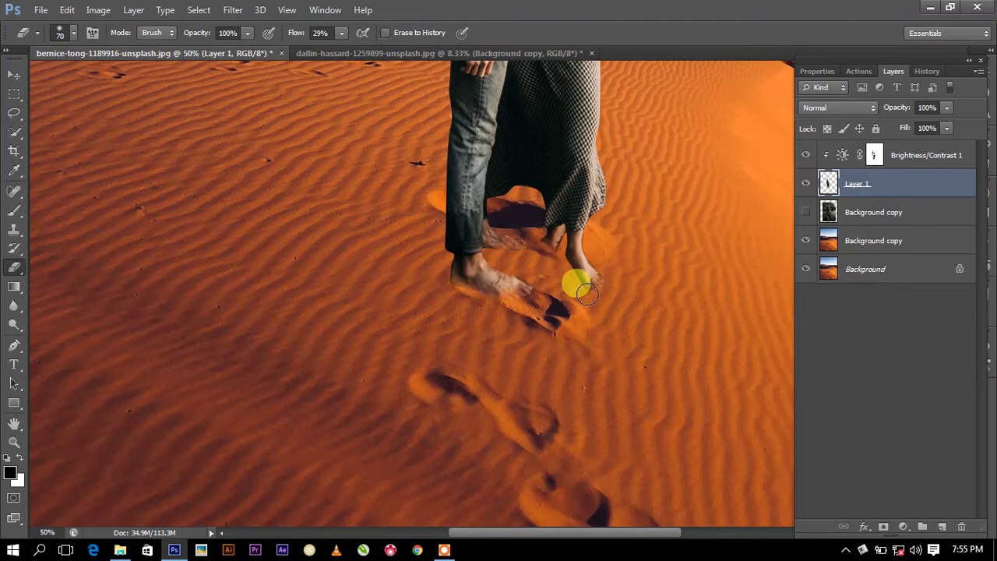
{"action": "mouse_move", "coordinate": [585, 299]}
{"action": "left_mouse_down"}
{"action": "mouse_move", "coordinate": [451, 279]}
{"action": "mouse_move", "coordinate": [478, 234]}
{"action": "mouse_move", "coordinate": [614, 310]}
{"action": "mouse_move", "coordinate": [596, 379]}
{"action": "left_mouse_up"}
{"action": "key", "text": "ctrl+minus"}
{"action": "key", "text": "ctrl+minus"}
{"action": "key", "text": "ctrl+plus"}
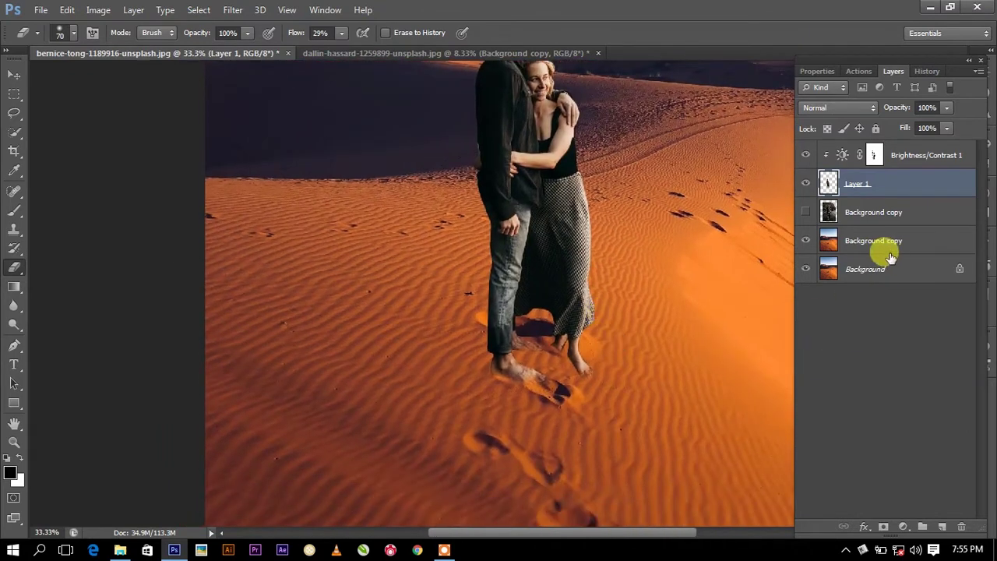
{"action": "left_click", "coordinate": [886, 204]}
{"action": "left_click", "coordinate": [886, 189]}
- Add a Color Balance adjustment layer above Brightness/Contrast 1
{"action": "left_click", "coordinate": [909, 160]}
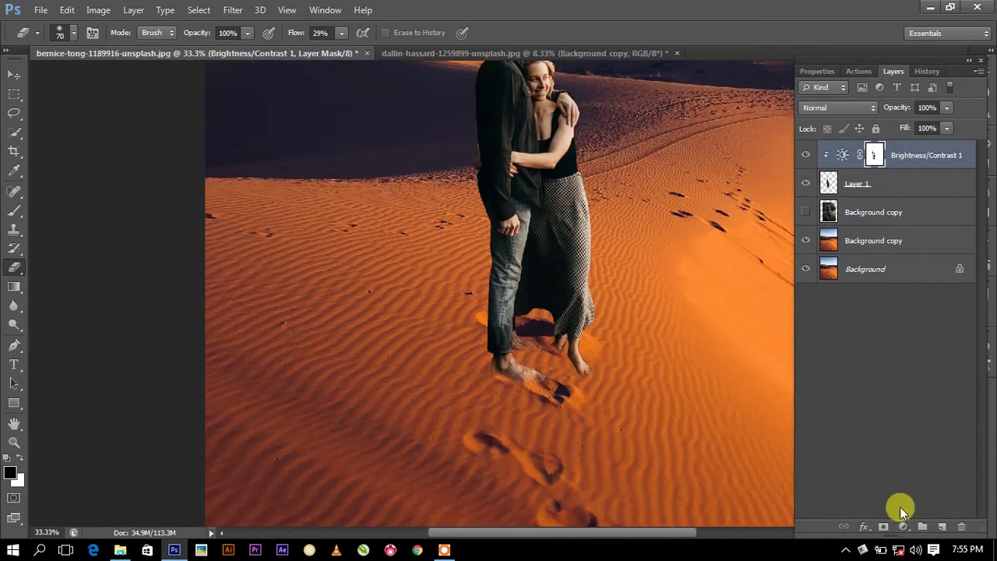
{"action": "left_click", "coordinate": [902, 527]}
{"action": "left_click", "coordinate": [879, 364]}
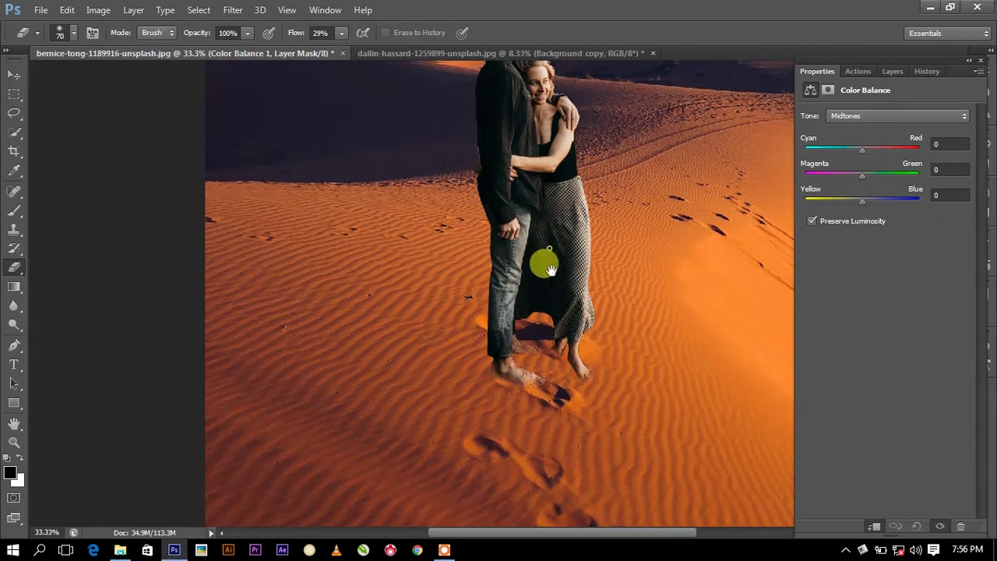
{"action": "left_click_drag", "start_coordinate": [543, 262], "coordinate": [550, 341]}
{"action": "left_click_drag", "start_coordinate": [547, 350], "coordinate": [545, 340]}
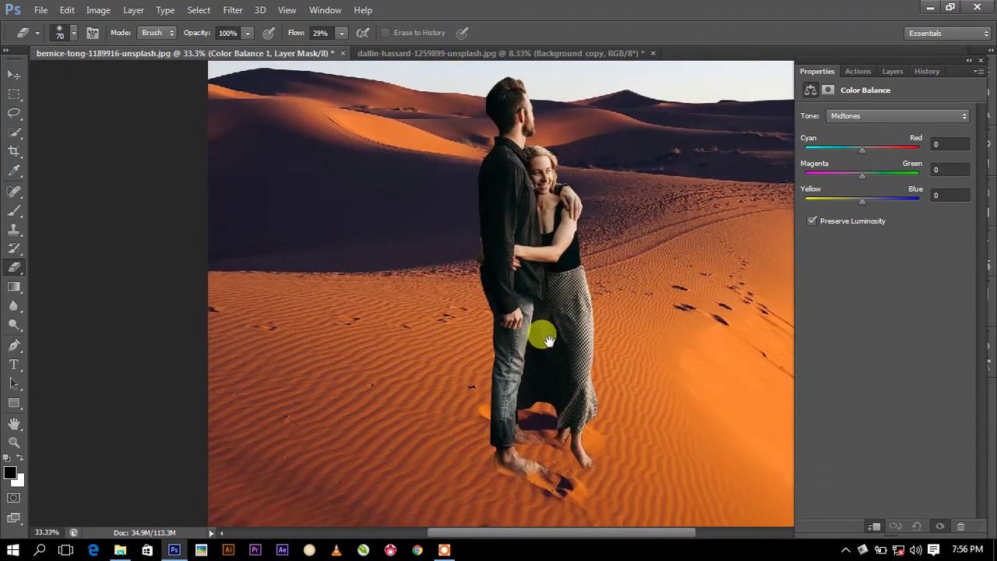
- Erase the Brightness/Contrast 1 mask along the man's shirt edge at 86% flow
{"action": "left_click", "coordinate": [893, 71]}
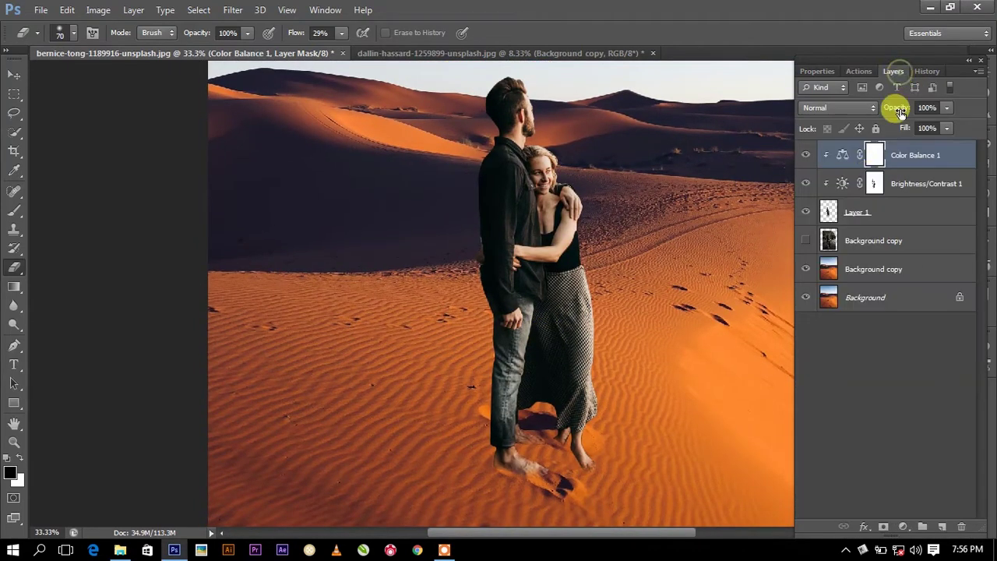
{"action": "left_click", "coordinate": [865, 181]}
{"action": "key", "text": "ctrl+1"}
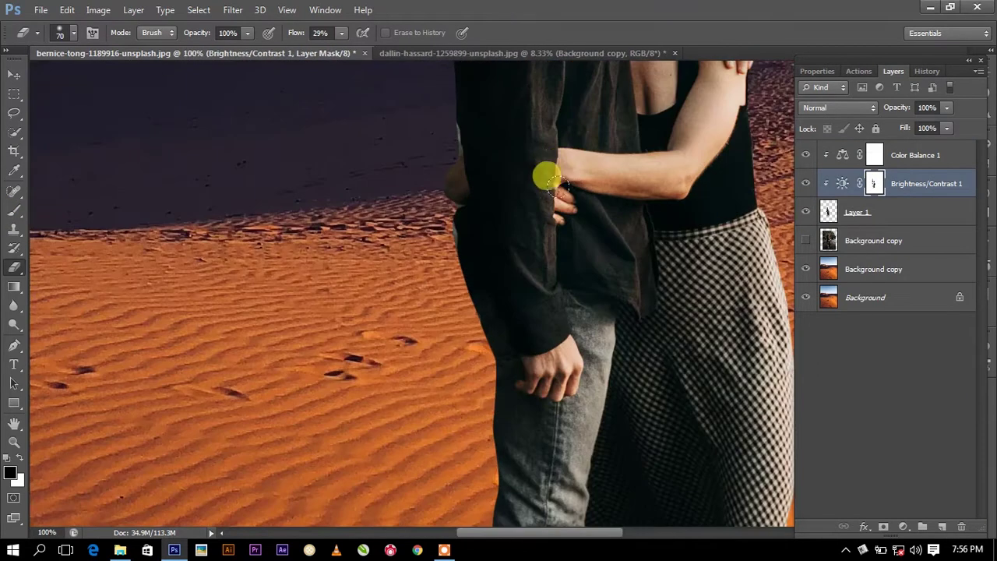
{"action": "left_click_drag", "start_coordinate": [543, 174], "coordinate": [538, 338]}
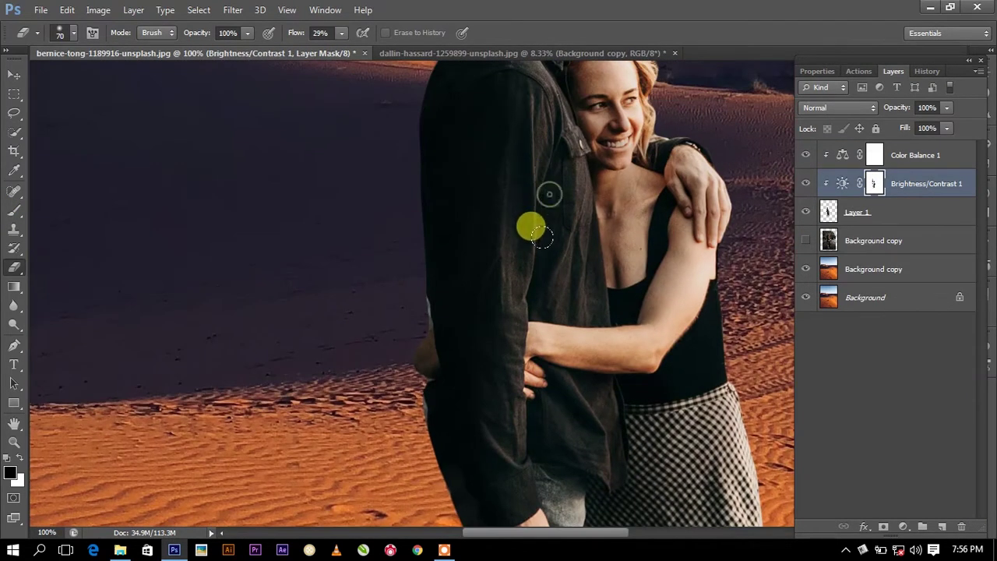
{"action": "left_click", "coordinate": [529, 155]}
{"action": "mouse_move", "coordinate": [551, 242]}
{"action": "left_mouse_down"}
{"action": "mouse_move", "coordinate": [552, 397]}
{"action": "mouse_move", "coordinate": [572, 439]}
{"action": "left_mouse_up"}
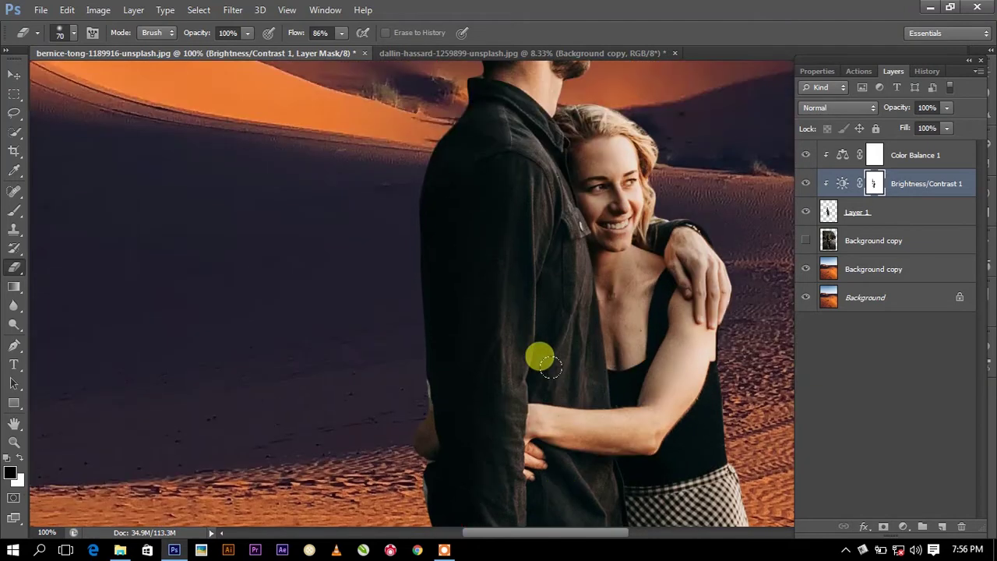
{"action": "scroll", "coordinate": [539, 356], "scroll_direction": "up", "scroll_amount": 10}
- Set Color Balance midtones to Red +10, Magenta −3 and Yellow −10
{"action": "left_click", "coordinate": [919, 156]}
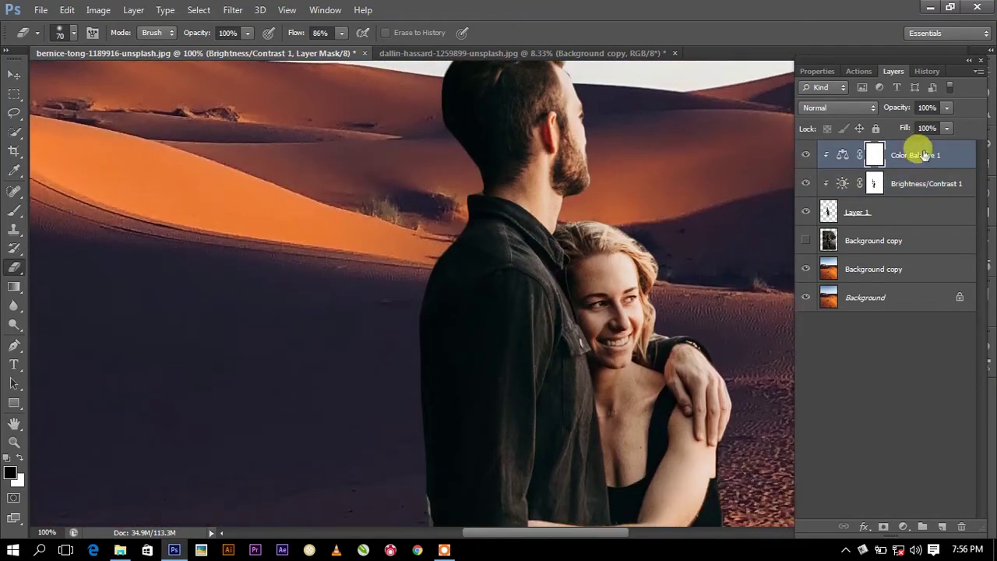
{"action": "left_click", "coordinate": [819, 72]}
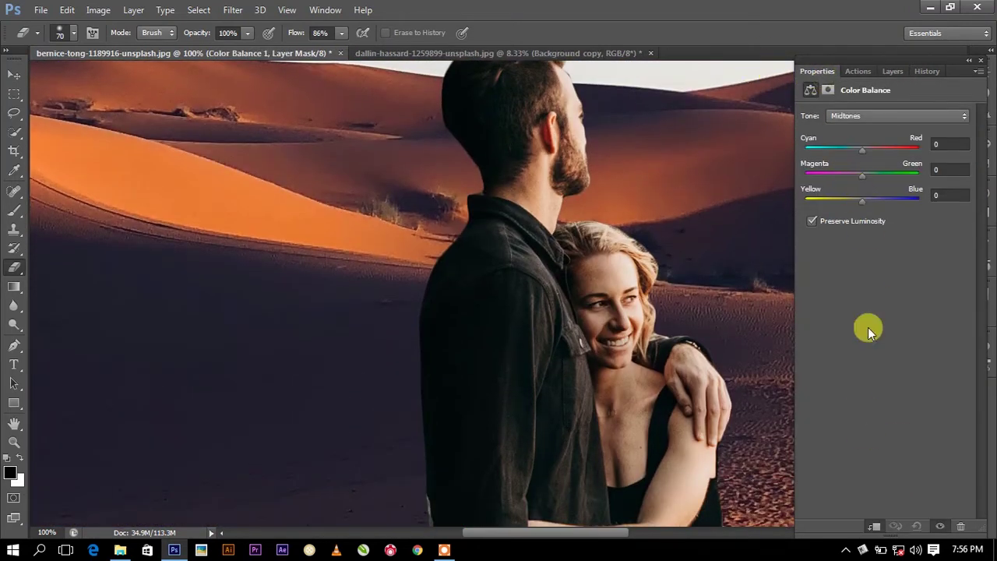
{"action": "key", "text": "ctrl+minus"}
{"action": "key", "text": "ctrl+minus"}
{"action": "mouse_move", "coordinate": [854, 145]}
{"action": "left_mouse_down"}
{"action": "mouse_move", "coordinate": [838, 155]}
{"action": "mouse_move", "coordinate": [868, 158]}
{"action": "left_mouse_up"}
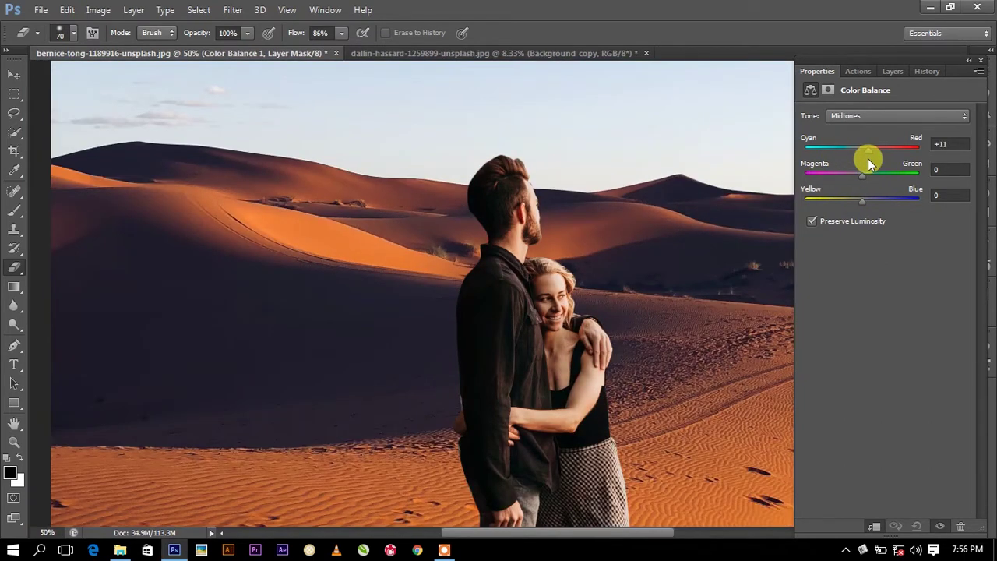
{"action": "left_click", "coordinate": [863, 174]}
{"action": "left_click_drag", "start_coordinate": [861, 201], "coordinate": [853, 206]}
- Zoom to check the tinted couple and select the Background copy layer
{"action": "key", "text": "ctrl+minus"}
{"action": "key", "text": "ctrl+minus"}
{"action": "key", "text": "ctrl+minus"}
{"action": "key", "text": "ctrl+minus"}
{"action": "key", "text": "ctrl+plus"}
{"action": "key", "text": "ctrl+plus"}
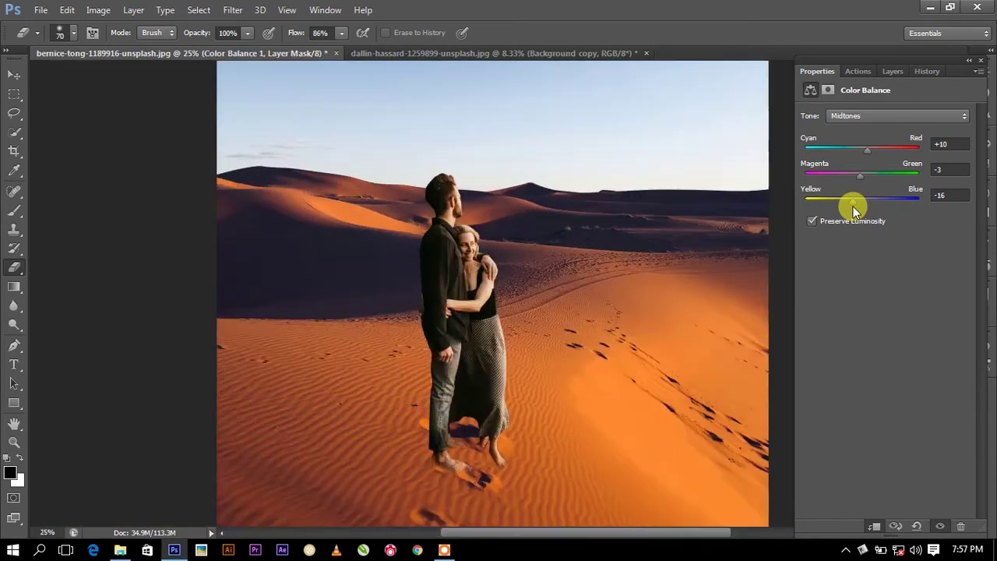
{"action": "key", "text": "ctrl+plus"}
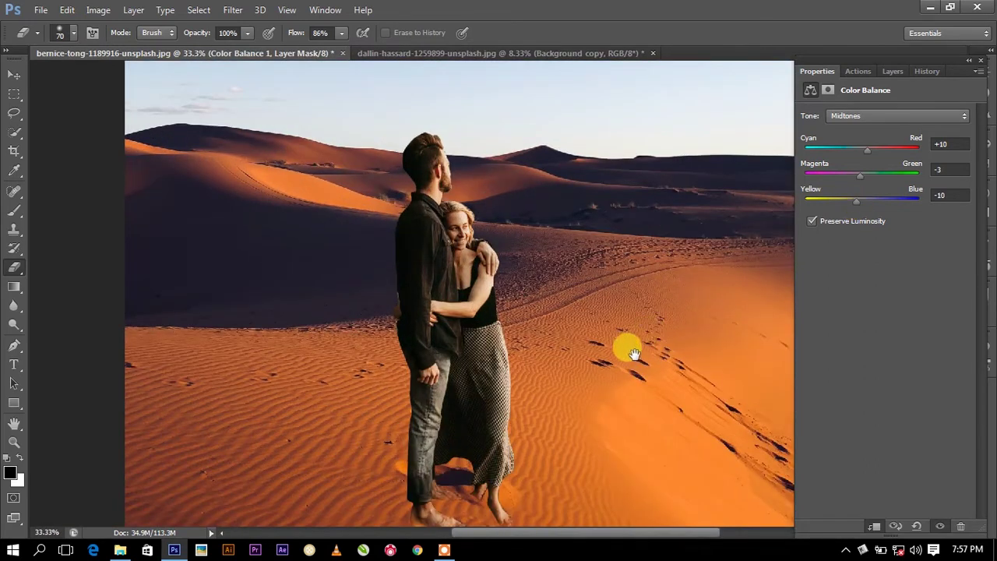
{"action": "scroll", "coordinate": [629, 345], "scroll_direction": "down", "scroll_amount": 2}
{"action": "left_click", "coordinate": [892, 71]}
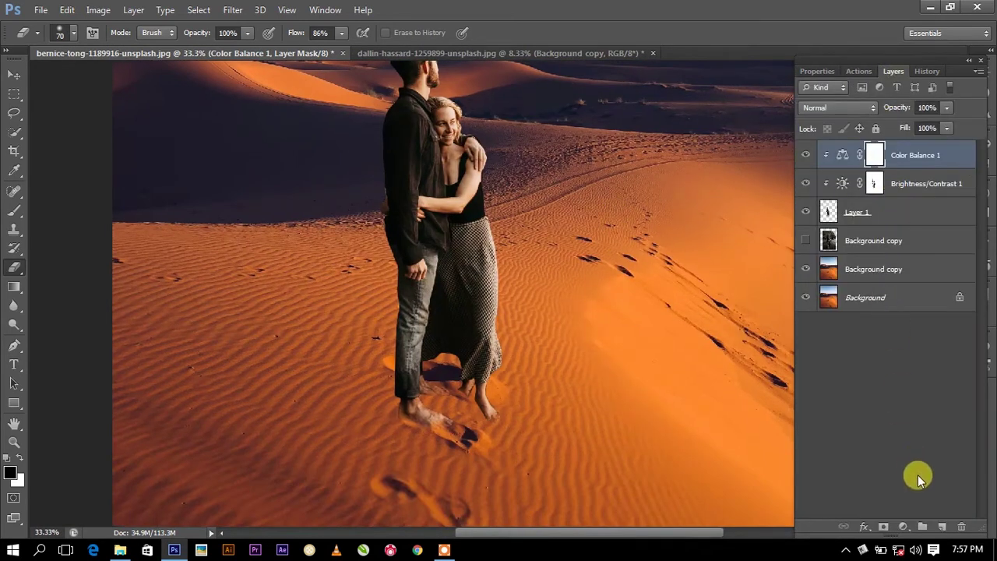
{"action": "left_click", "coordinate": [899, 237]}
- Create a new empty Layer 2 below the couple for the cast shadow
{"action": "left_click", "coordinate": [940, 528]}
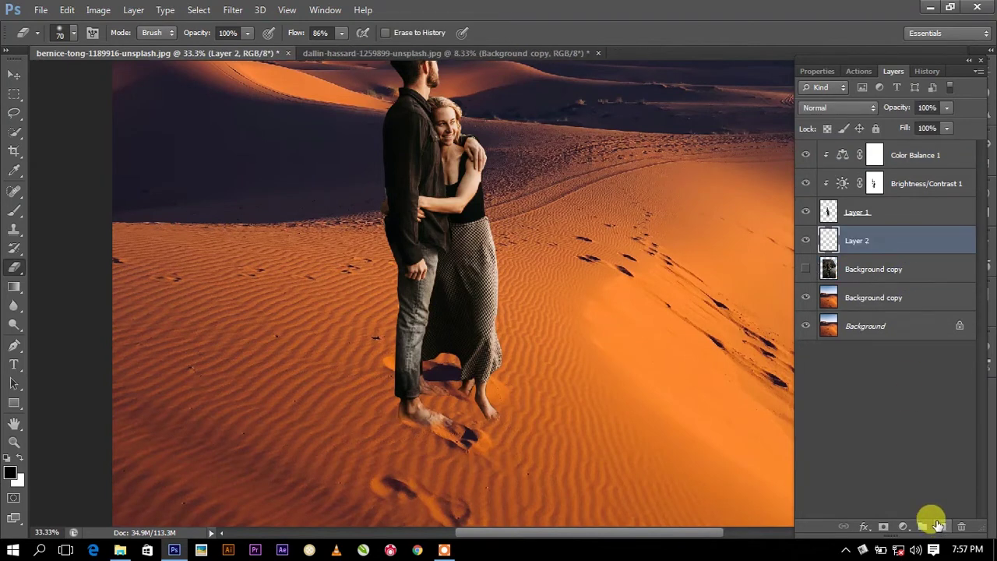
{"action": "left_click", "coordinate": [845, 550]}
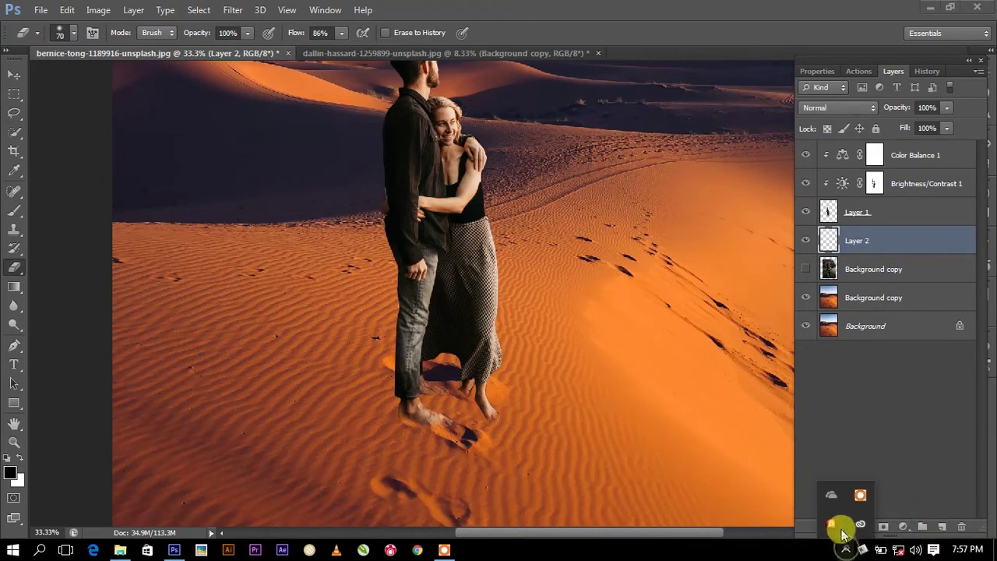
{"action": "left_click", "coordinate": [854, 506]}
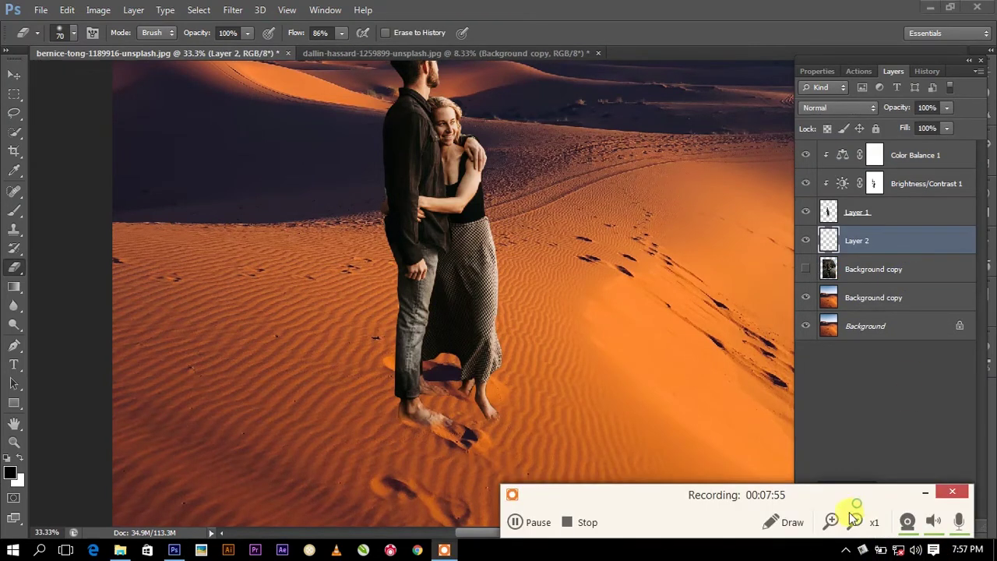
{"action": "left_click", "coordinate": [924, 492]}
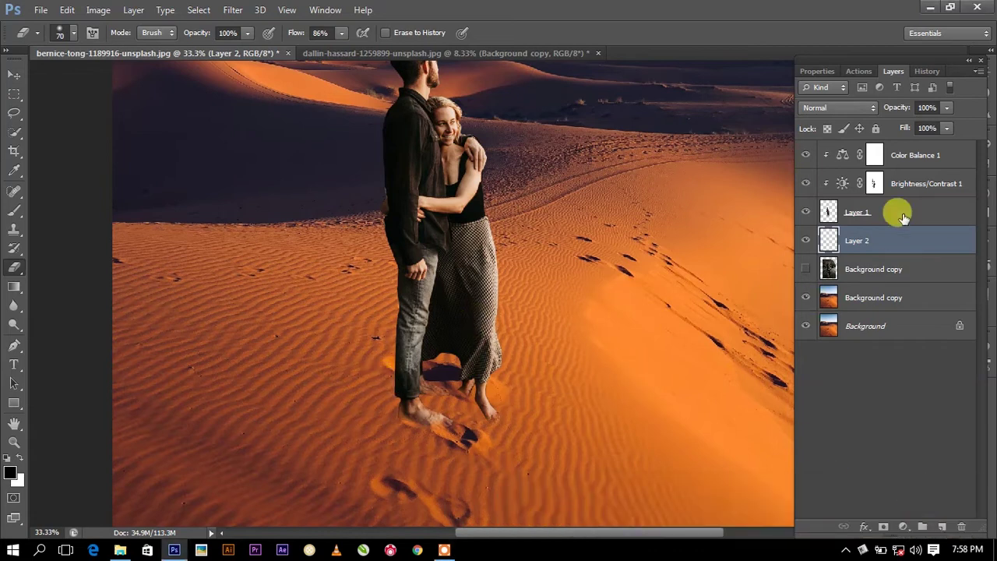
- Paint a black shadow from the couple's feet left to the image edge with a 250 brush
{"action": "left_click", "coordinate": [14, 209]}
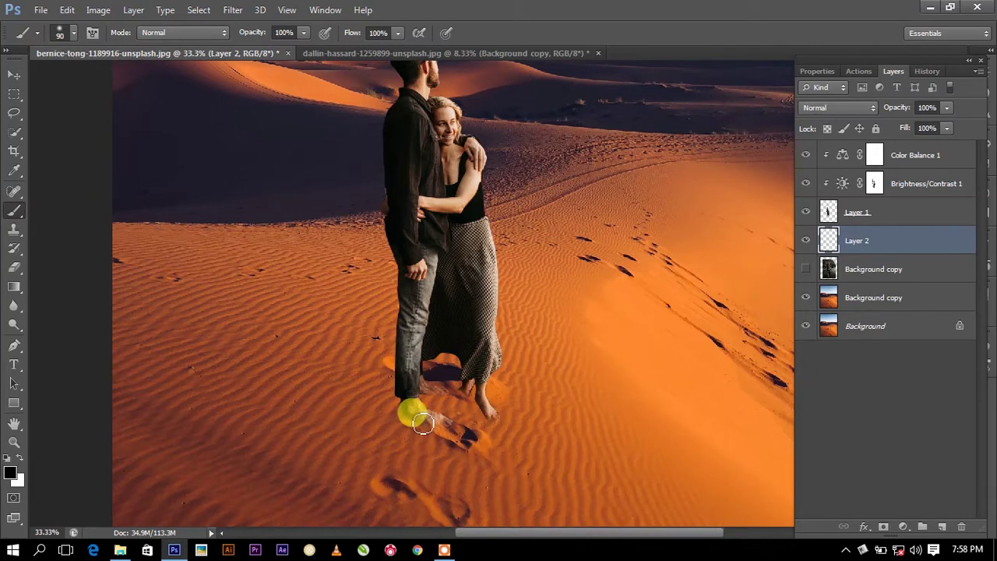
{"action": "mouse_move", "coordinate": [430, 424]}
{"action": "left_mouse_down"}
{"action": "mouse_move", "coordinate": [403, 412]}
{"action": "mouse_move", "coordinate": [489, 386]}
{"action": "mouse_move", "coordinate": [480, 372]}
{"action": "mouse_move", "coordinate": [534, 374]}
{"action": "mouse_move", "coordinate": [501, 379]}
{"action": "mouse_move", "coordinate": [559, 401]}
{"action": "mouse_move", "coordinate": [434, 383]}
{"action": "mouse_move", "coordinate": [476, 407]}
{"action": "mouse_move", "coordinate": [333, 379]}
{"action": "left_mouse_up"}
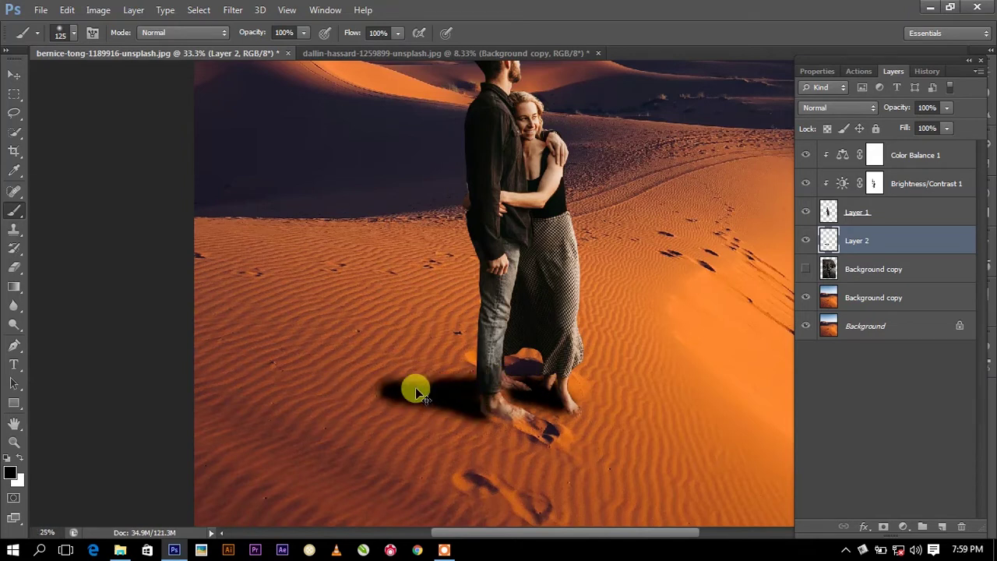
{"action": "key", "text": "ctrl+minus"}
{"action": "key", "text": "ctrl+minus"}
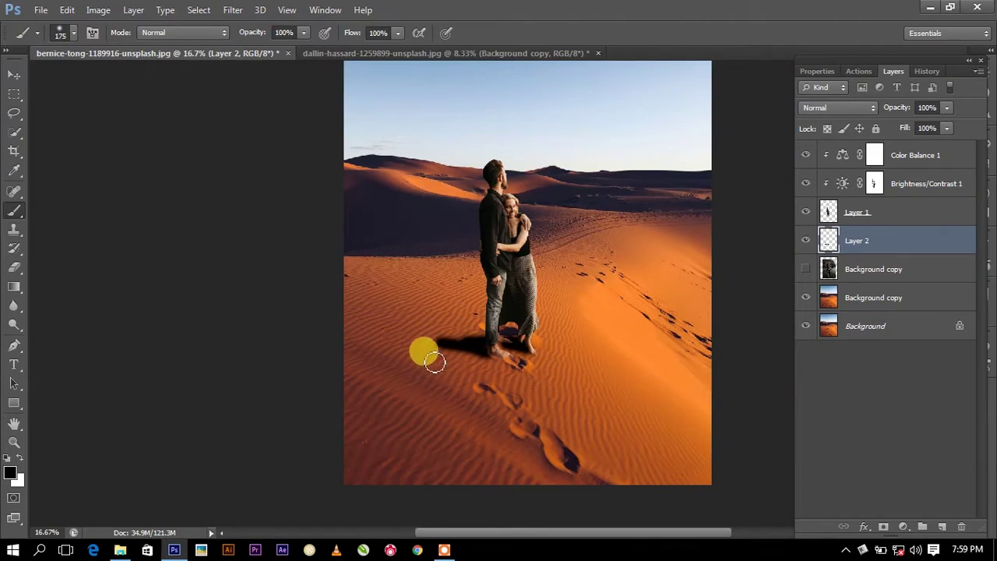
{"action": "key", "text": "bracketright"}
{"action": "key", "text": "bracketright"}
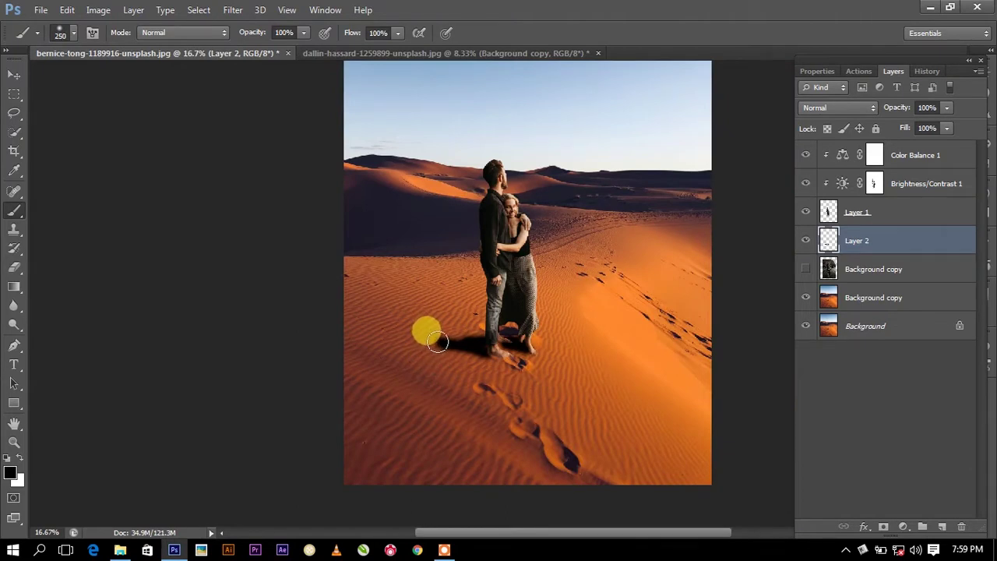
{"action": "left_click_drag", "start_coordinate": [437, 342], "coordinate": [412, 351]}
{"action": "key", "text": "ctrl+z"}
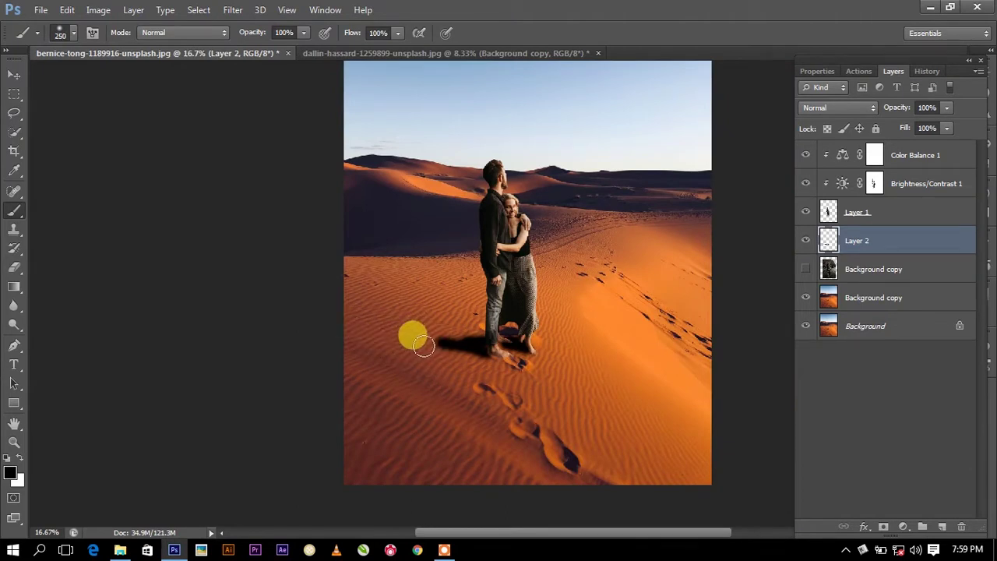
{"action": "left_click_drag", "start_coordinate": [438, 341], "coordinate": [398, 324]}
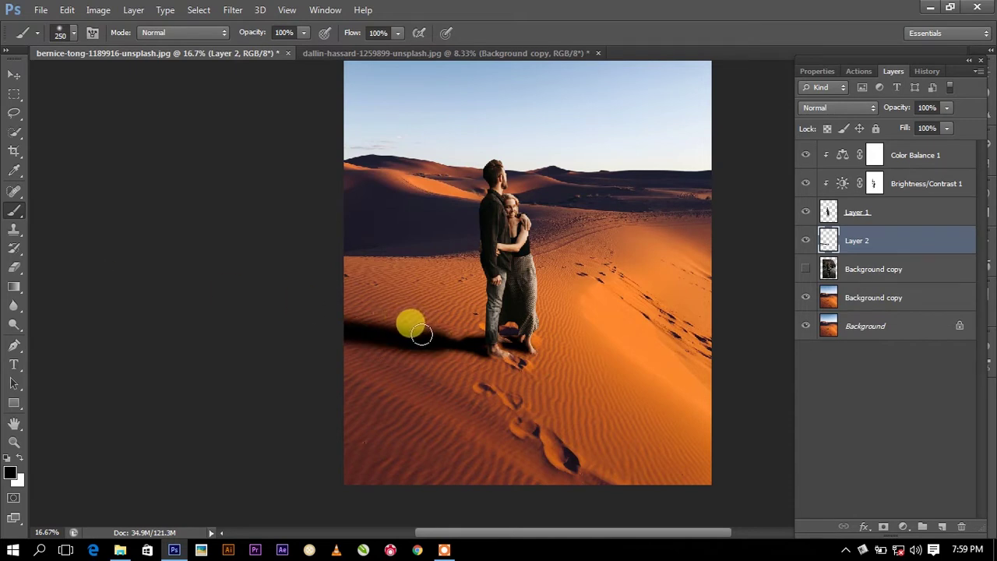
- At 54% brush flow, darken the shadow near the left edge, then set Layer 2 opacity to 63%
{"action": "left_click", "coordinate": [397, 33]}
{"action": "left_click_drag", "start_coordinate": [398, 49], "coordinate": [363, 49]}
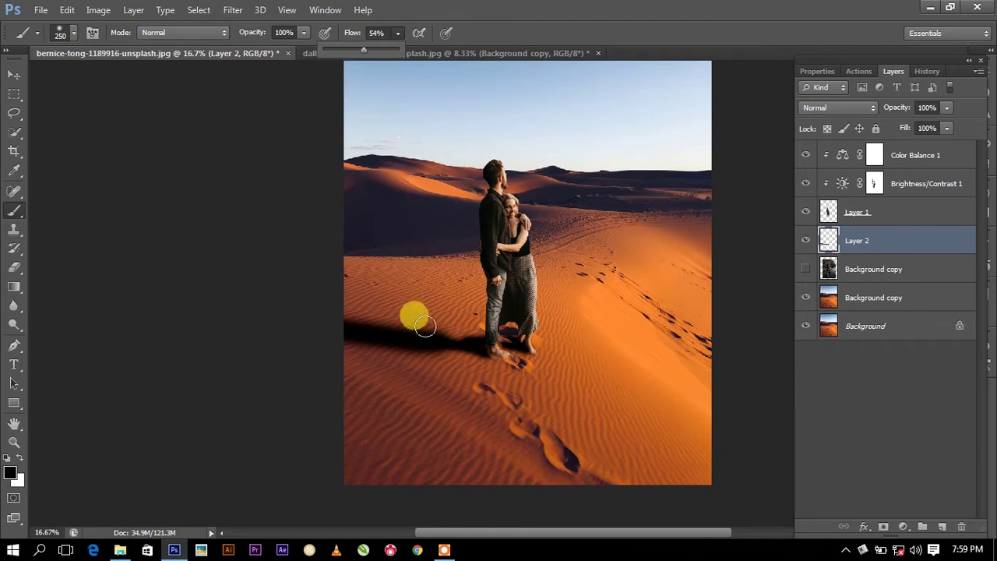
{"action": "left_click_drag", "start_coordinate": [421, 326], "coordinate": [211, 276]}
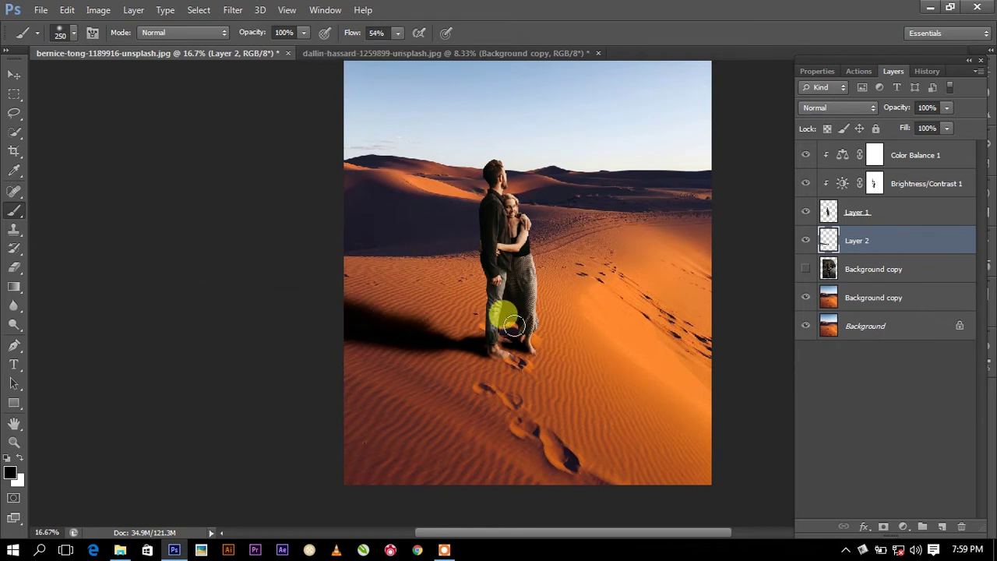
{"action": "mouse_move", "coordinate": [947, 108]}
{"action": "left_mouse_down"}
{"action": "mouse_move", "coordinate": [900, 138]}
{"action": "mouse_move", "coordinate": [936, 138]}
{"action": "left_mouse_up"}
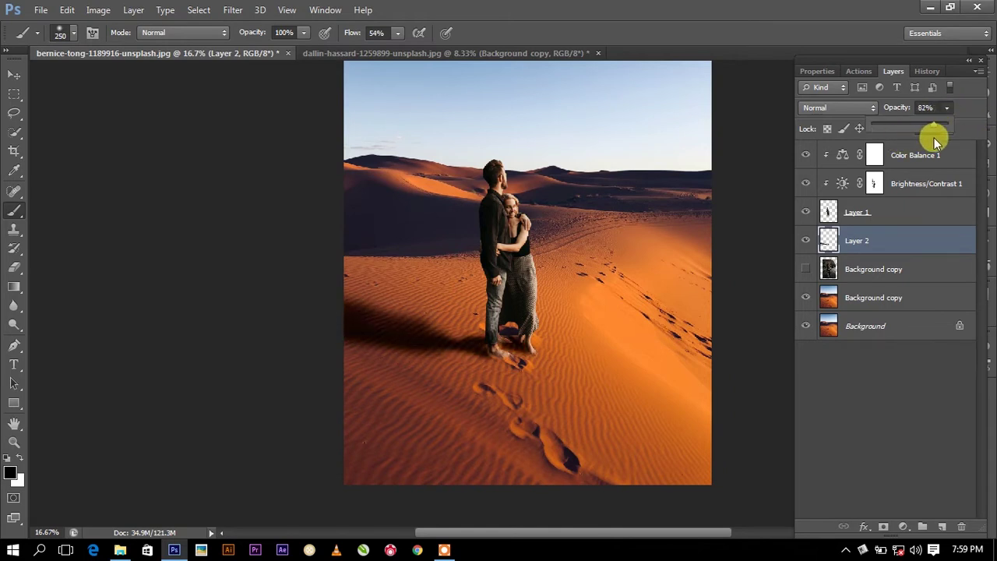
{"action": "left_click_drag", "start_coordinate": [650, 227], "coordinate": [659, 212]}
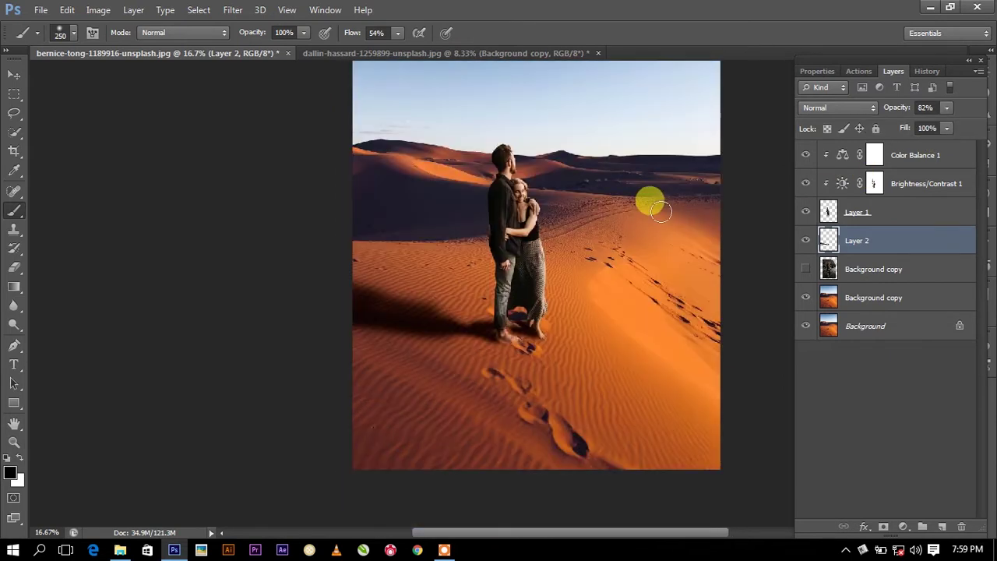
{"action": "left_click_drag", "start_coordinate": [944, 114], "coordinate": [935, 134]}
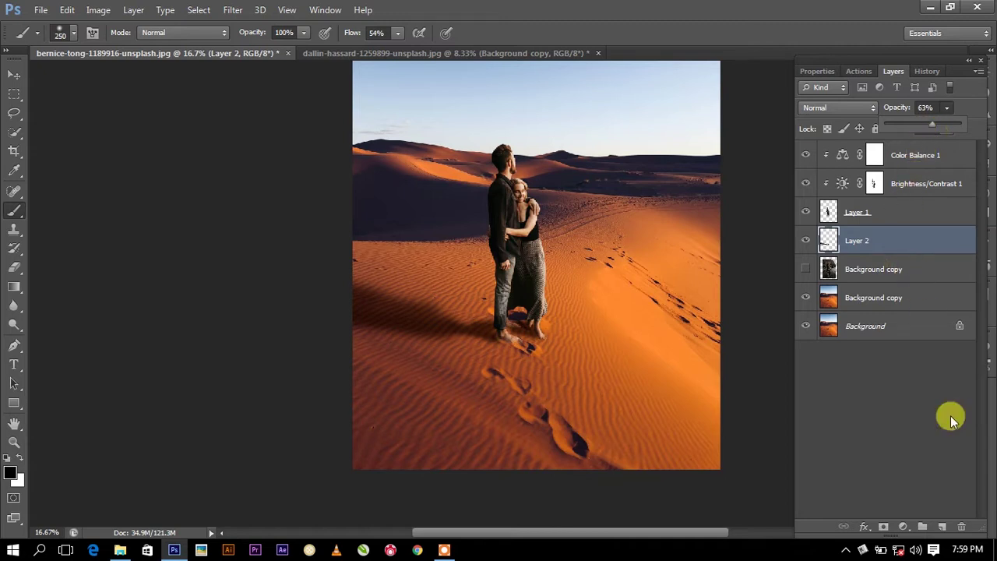
- Add a new Layer 3, zoom in, and paint dark shadow around the feet with a 100 brush
{"action": "left_click", "coordinate": [941, 524]}
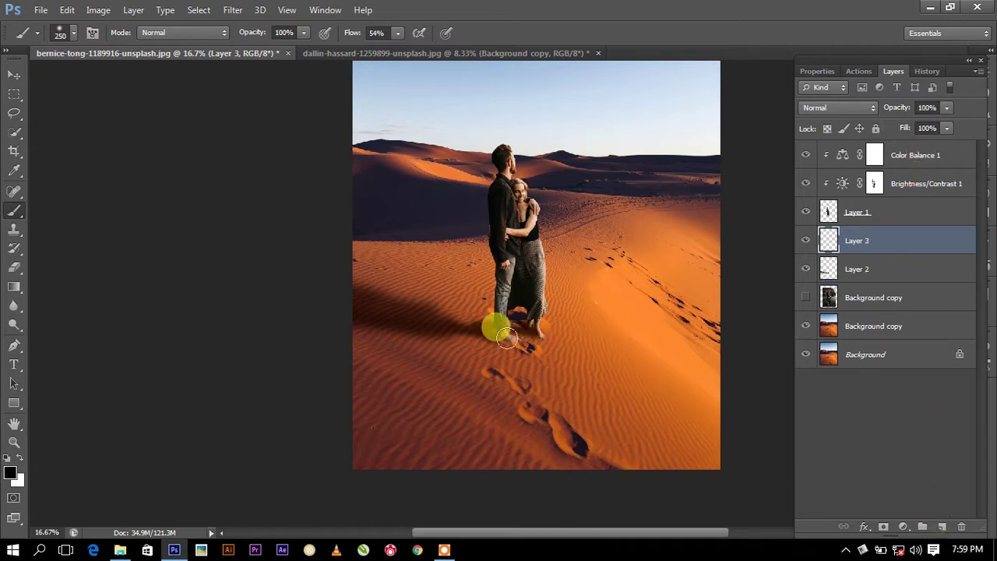
{"action": "scroll", "coordinate": [503, 343], "scroll_direction": "up", "scroll_amount": 1}
{"action": "scroll", "coordinate": [505, 345], "scroll_direction": "up", "scroll_amount": 1}
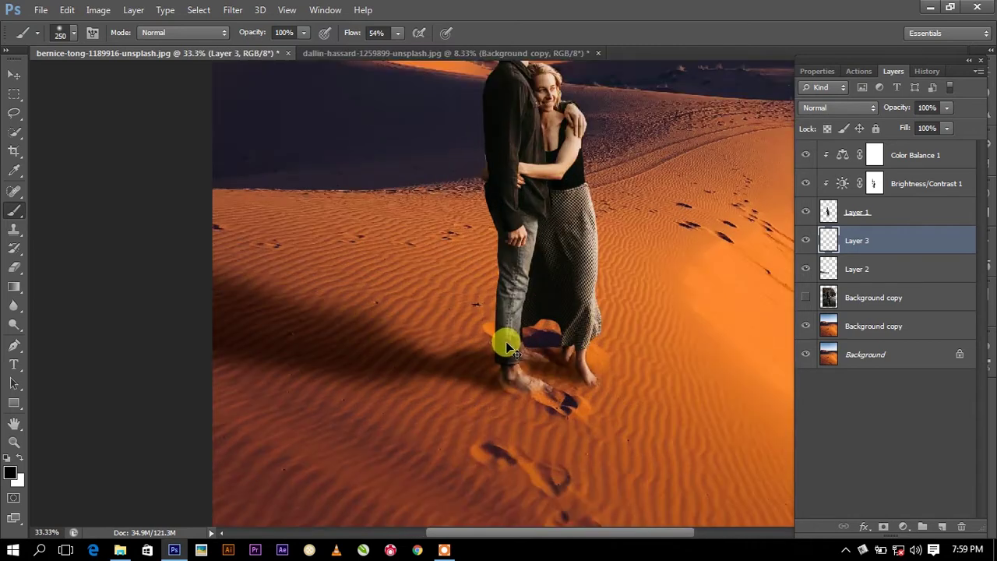
{"action": "scroll", "coordinate": [506, 347], "scroll_direction": "up", "scroll_amount": 1}
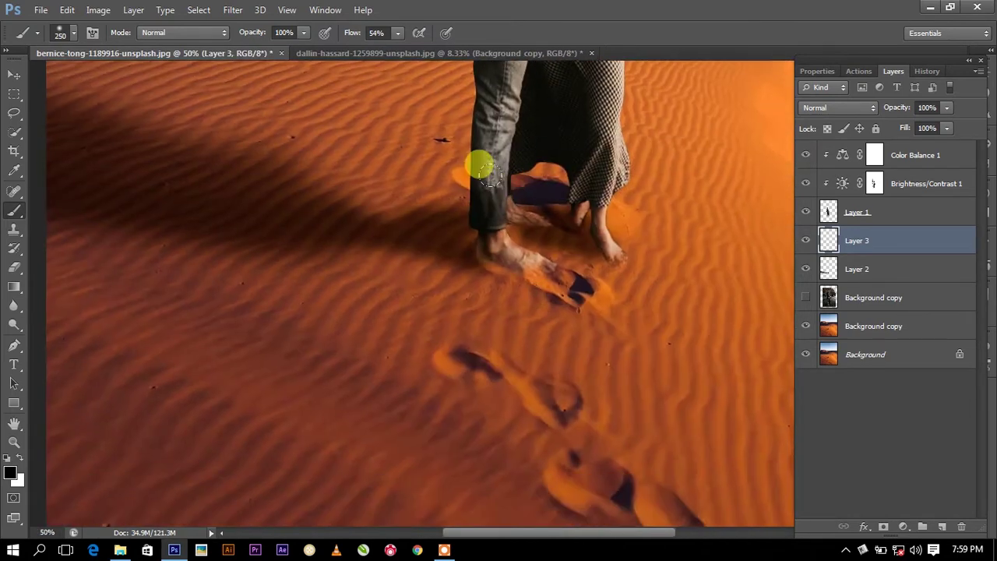
{"action": "key", "text": "bracketleft"}
{"action": "key", "text": "bracketleft"}
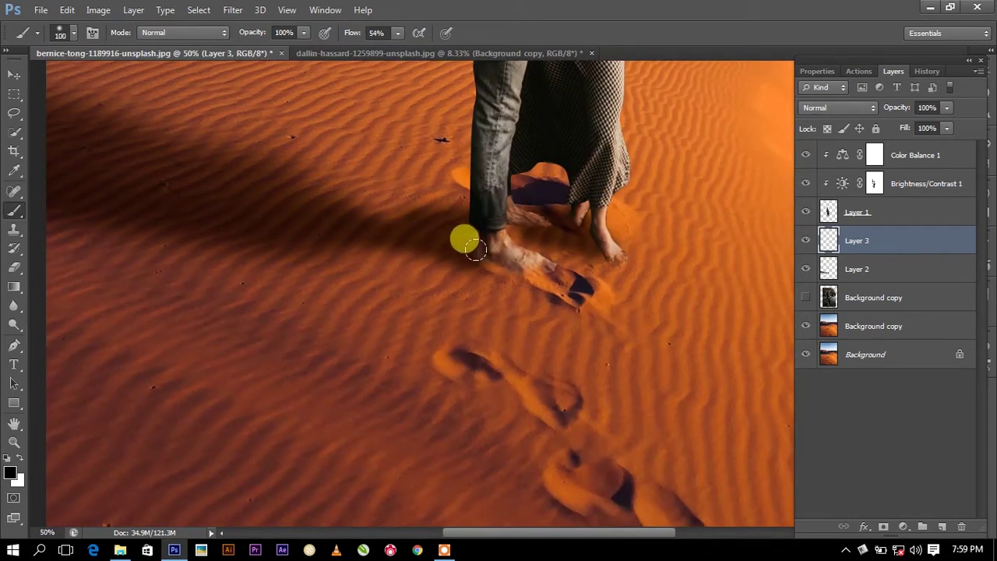
{"action": "mouse_move", "coordinate": [465, 247]}
{"action": "left_mouse_down"}
{"action": "mouse_move", "coordinate": [592, 243]}
{"action": "mouse_move", "coordinate": [517, 223]}
{"action": "mouse_move", "coordinate": [443, 222]}
{"action": "mouse_move", "coordinate": [403, 205]}
{"action": "left_mouse_up"}
- Lower the brush flow to 23% and paint shadow along the sand beside the feet
{"action": "left_click_drag", "start_coordinate": [397, 33], "coordinate": [373, 52]}
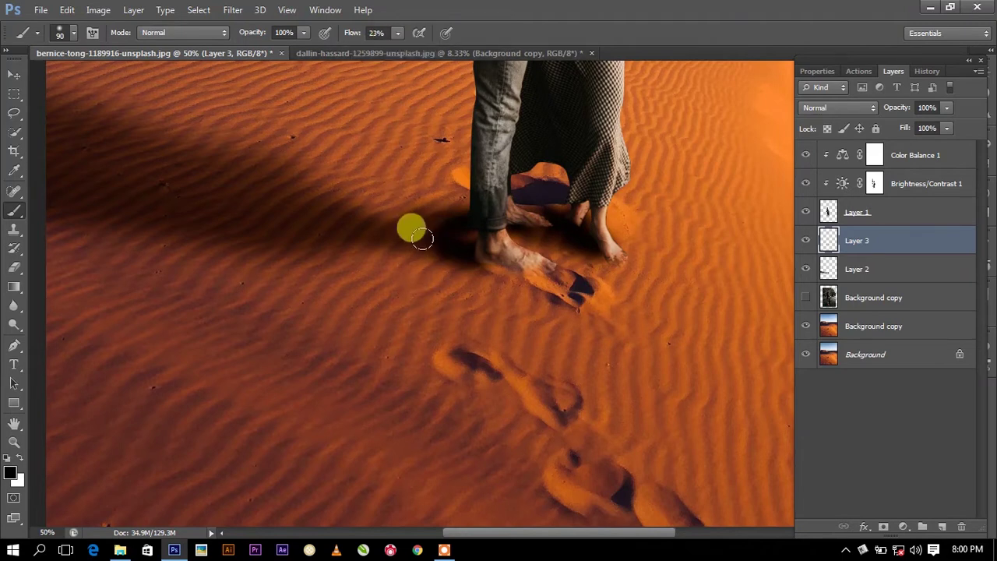
{"action": "mouse_move", "coordinate": [417, 221]}
{"action": "left_mouse_down"}
{"action": "mouse_move", "coordinate": [285, 194]}
{"action": "mouse_move", "coordinate": [531, 242]}
{"action": "left_mouse_up"}
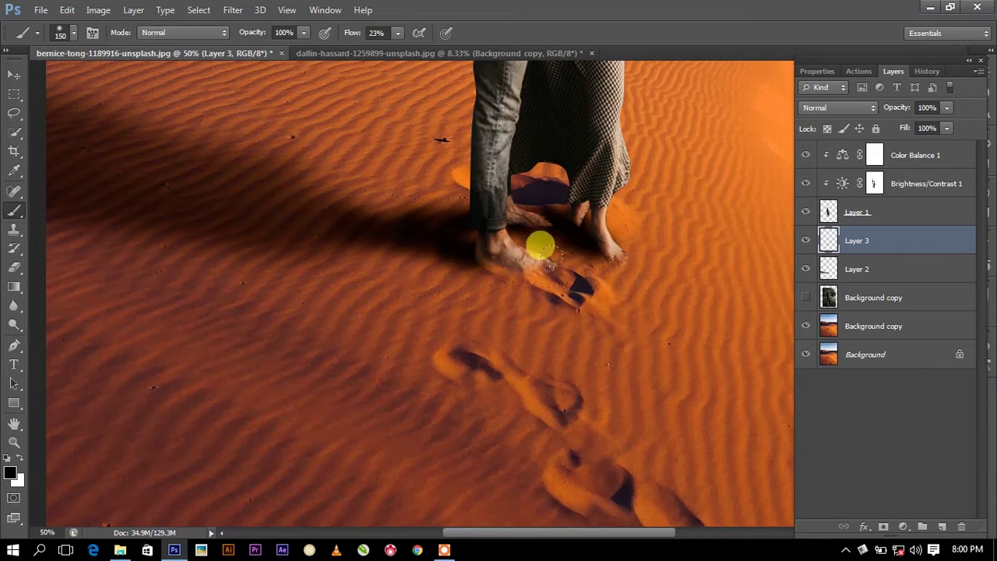
{"action": "scroll", "coordinate": [549, 257], "scroll_direction": "down", "scroll_amount": 1}
{"action": "scroll", "coordinate": [557, 267], "scroll_direction": "down", "scroll_amount": 2}
{"action": "scroll", "coordinate": [561, 267], "scroll_direction": "up", "scroll_amount": 1}
{"action": "scroll", "coordinate": [561, 267], "scroll_direction": "up", "scroll_amount": 2}
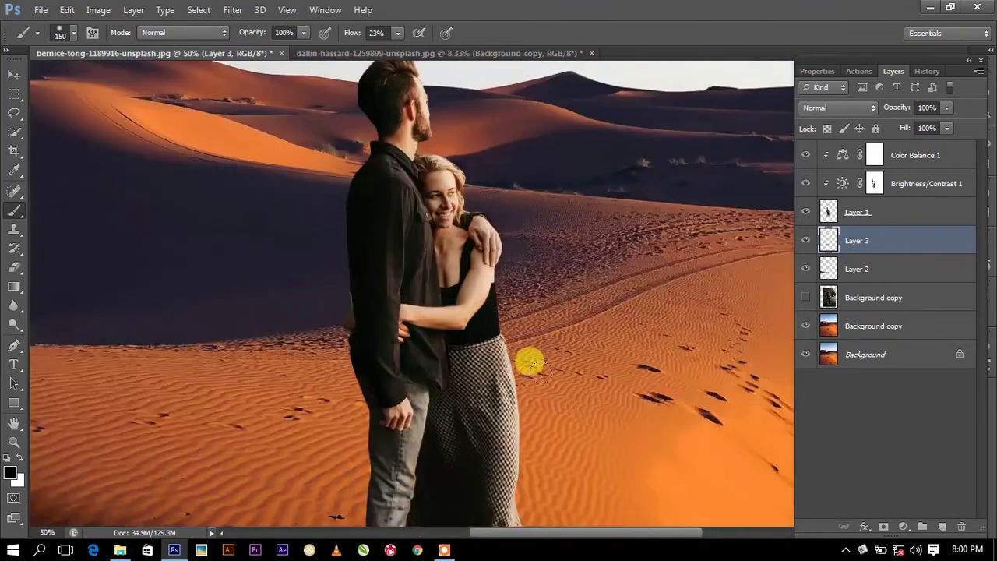
{"action": "scroll", "coordinate": [556, 233], "scroll_direction": "down", "scroll_amount": 5}
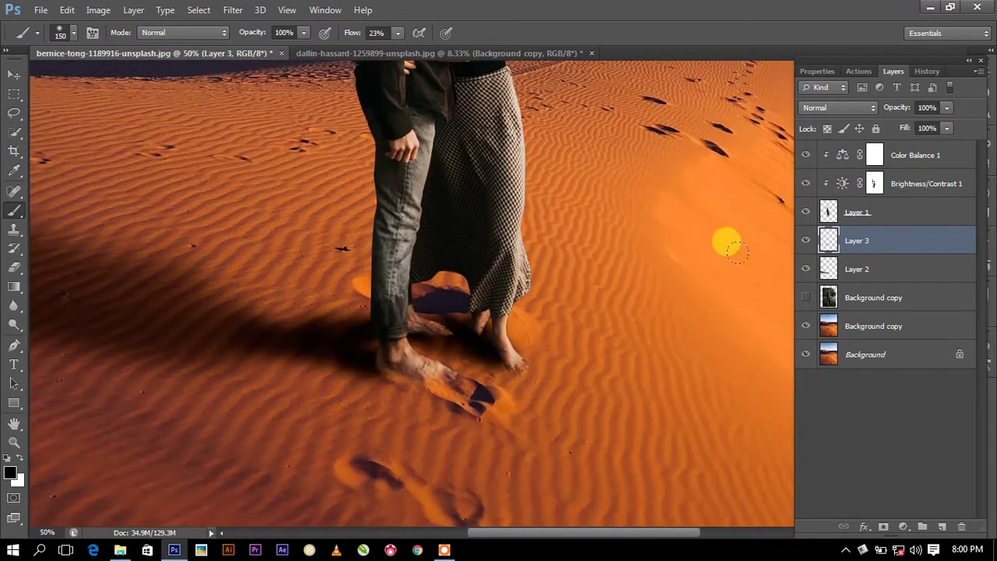
- Add a new Layer 4 clipped to the couple's Layer 1 and darken their lower legs
{"action": "left_click", "coordinate": [888, 211]}
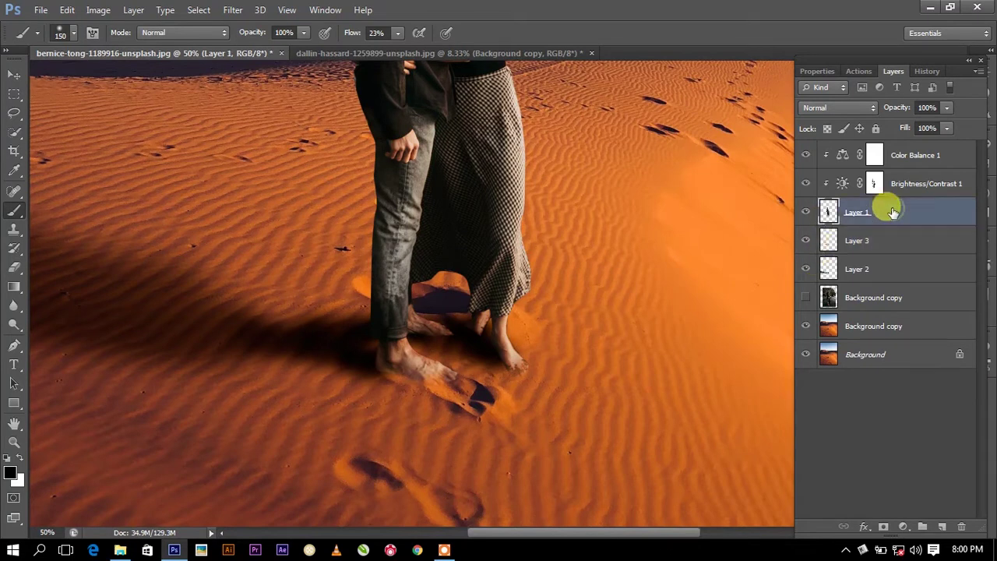
{"action": "left_click", "coordinate": [942, 527]}
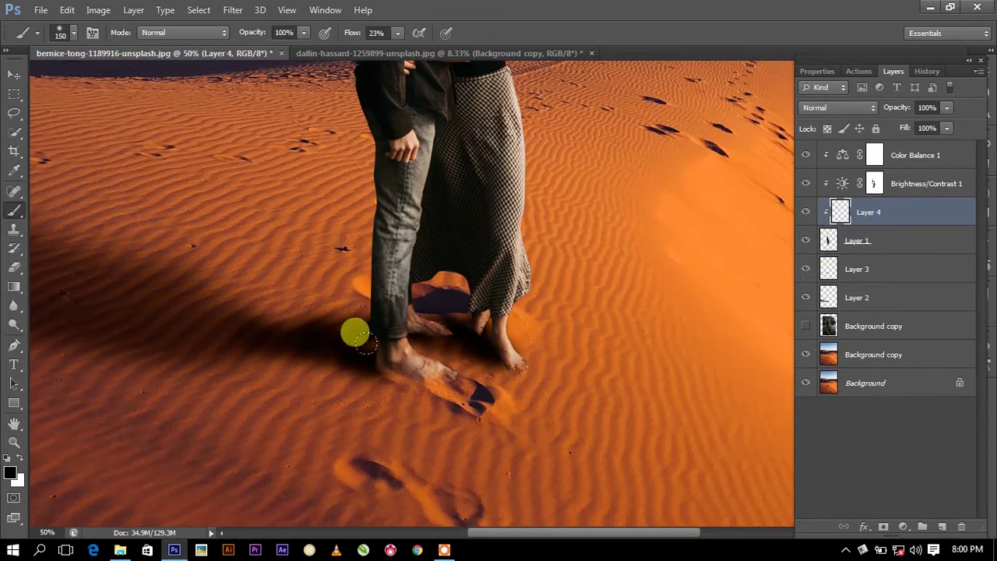
{"action": "left_click_drag", "start_coordinate": [113, 291], "coordinate": [352, 356]}
{"action": "key", "text": "ctrl+plus"}
{"action": "key", "text": "ctrl+plus"}
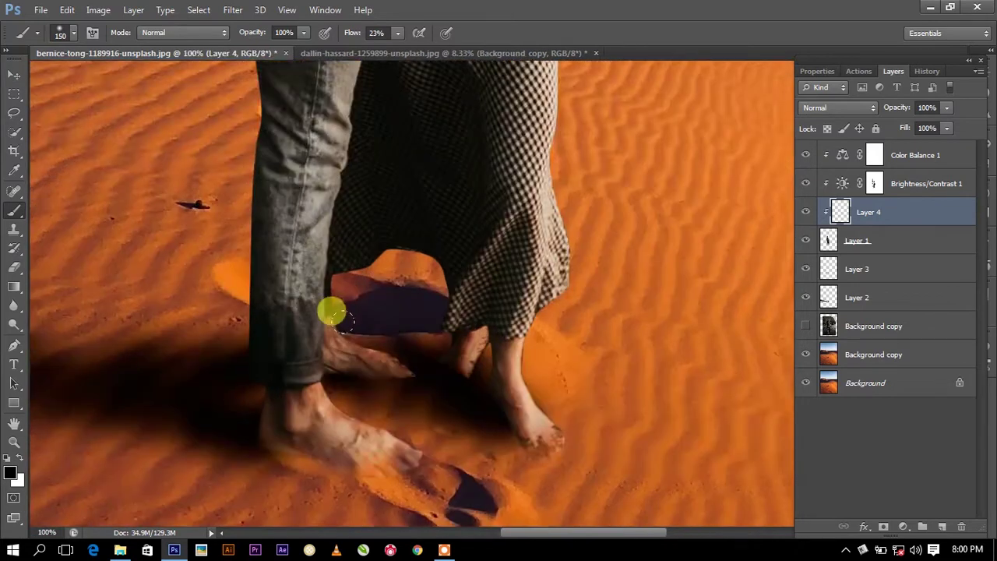
{"action": "scroll", "coordinate": [335, 304], "scroll_direction": "down", "scroll_amount": 1}
- With a 70 brush and smaller, shade beside the left heel and under the right foot
{"action": "key", "text": "bracketleft"}
{"action": "key", "text": "bracketleft"}
{"action": "key", "text": "bracketleft"}
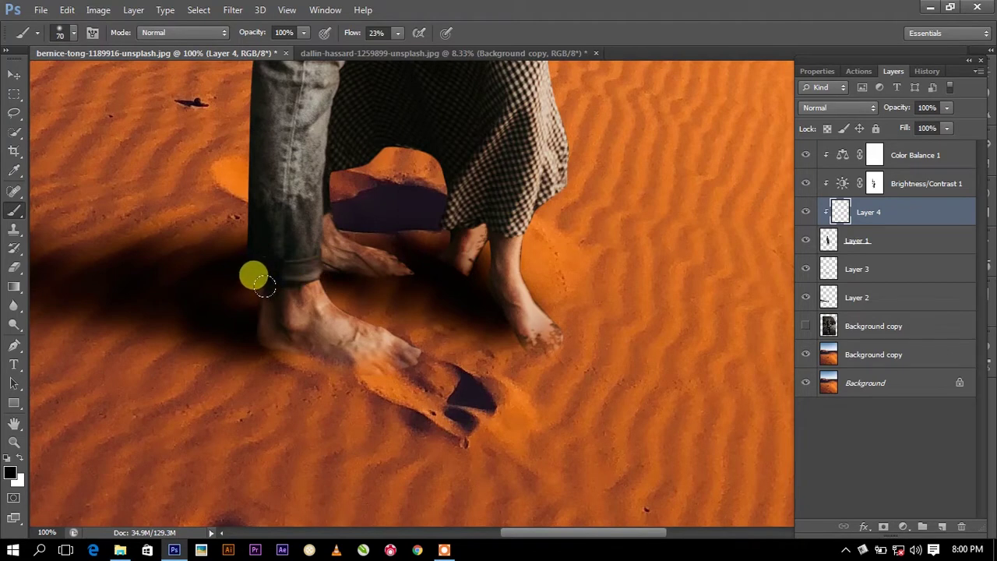
{"action": "left_click_drag", "start_coordinate": [257, 300], "coordinate": [298, 339]}
{"action": "key", "text": "bracketleft"}
{"action": "key", "text": "bracketleft"}
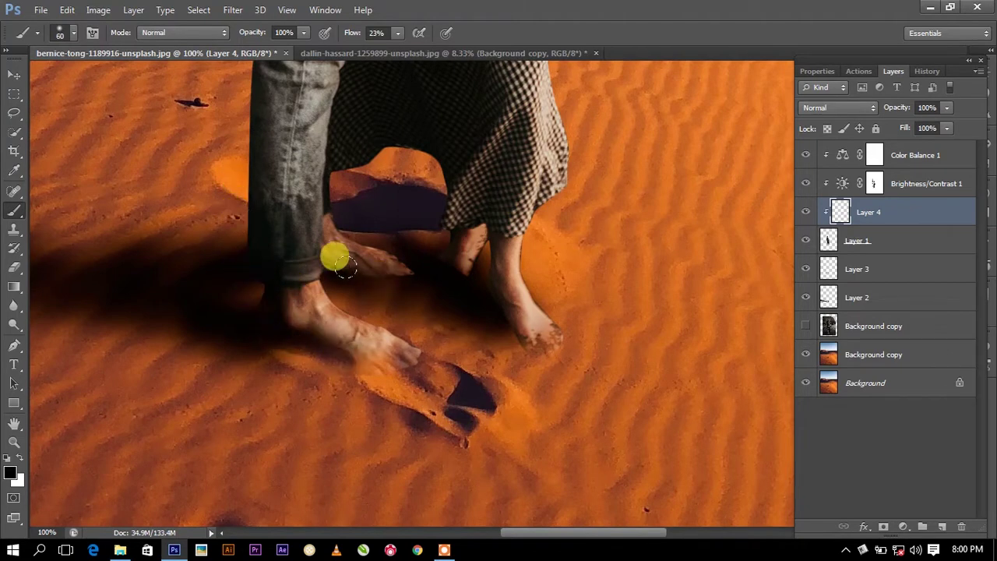
{"action": "mouse_move", "coordinate": [387, 279]}
{"action": "left_mouse_down"}
{"action": "mouse_move", "coordinate": [521, 333]}
{"action": "mouse_move", "coordinate": [355, 342]}
{"action": "mouse_move", "coordinate": [227, 257]}
{"action": "mouse_move", "coordinate": [379, 296]}
{"action": "left_mouse_up"}
- Switch to the Move tool, dismissing the layer context menu
{"action": "key", "text": "m"}
{"action": "right_click", "coordinate": [370, 231]}
{"action": "key", "text": "Escape"}
{"action": "left_click", "coordinate": [14, 74]}
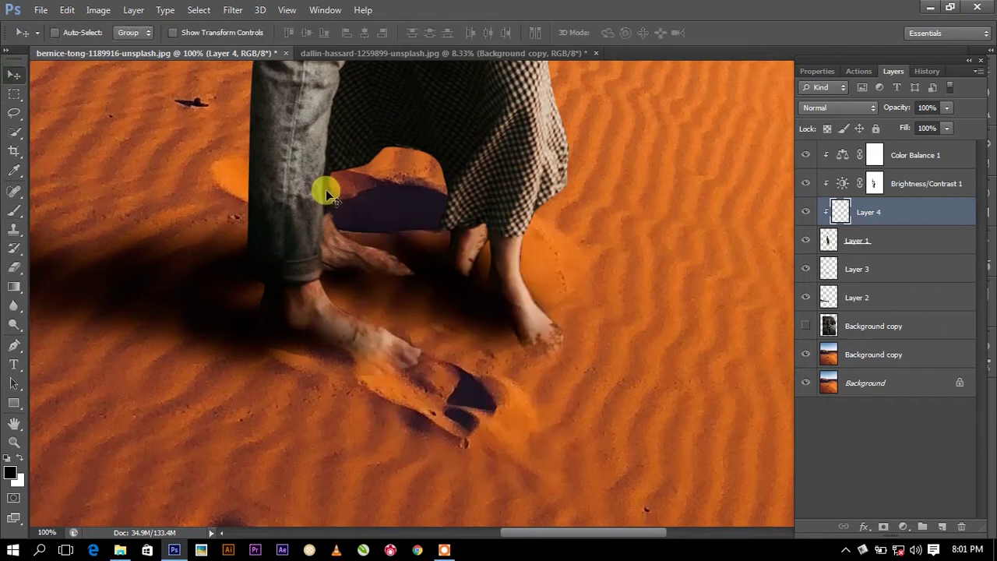
{"action": "scroll", "coordinate": [325, 189], "scroll_direction": "down", "scroll_amount": 2, "text": "alt"}
{"action": "scroll", "coordinate": [488, 190], "scroll_direction": "down", "scroll_amount": 3, "text": "alt"}
- Lower Layer 4 opacity to about 66% and Layer 3 opacity to 50%
{"action": "key", "text": "ctrl+plus"}
{"action": "left_click_drag", "start_coordinate": [947, 108], "coordinate": [920, 136]}
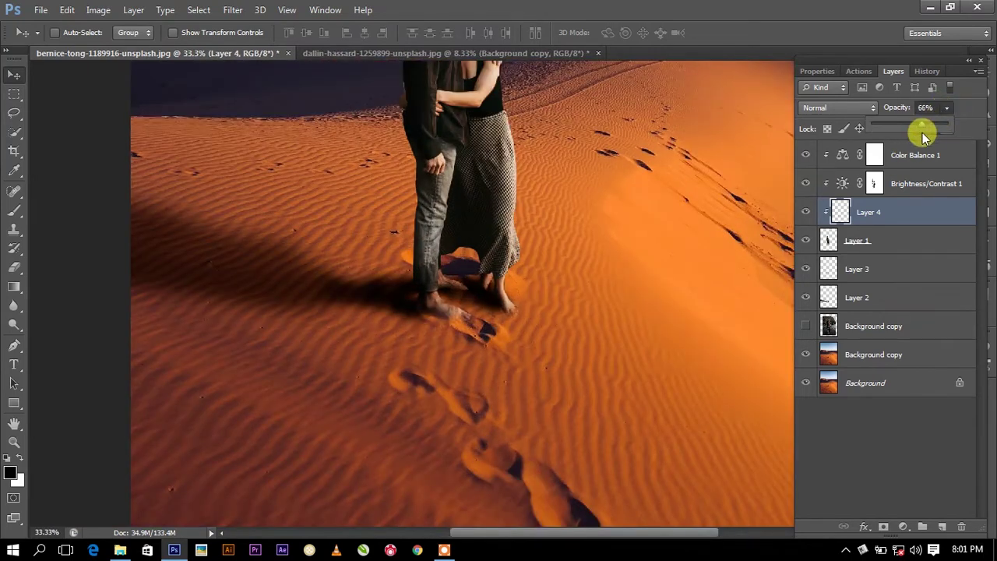
{"action": "left_click", "coordinate": [904, 269]}
{"action": "left_click", "coordinate": [947, 107]}
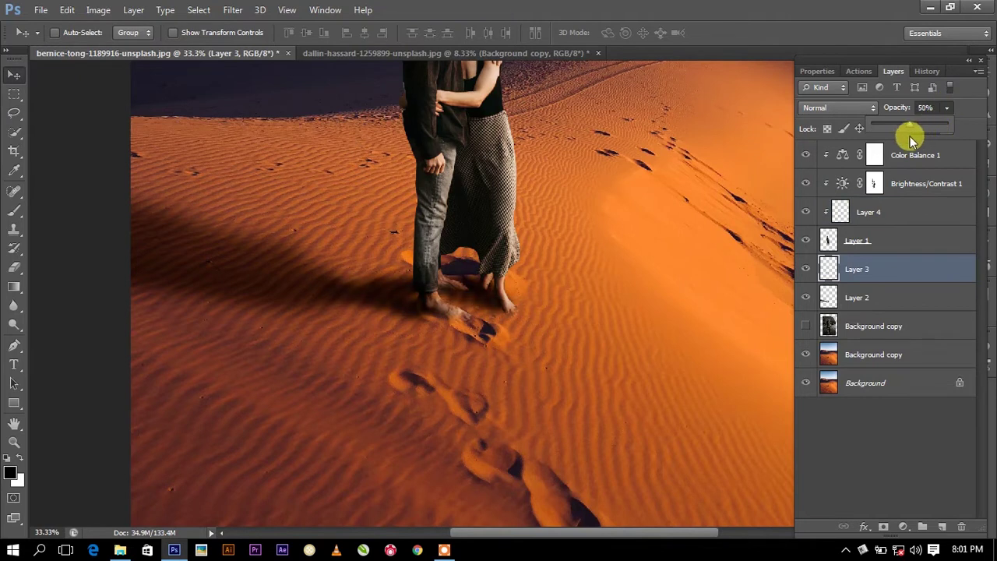
- Soften the Layer 2 shadow with a Gaussian Blur
{"action": "left_click", "coordinate": [883, 296]}
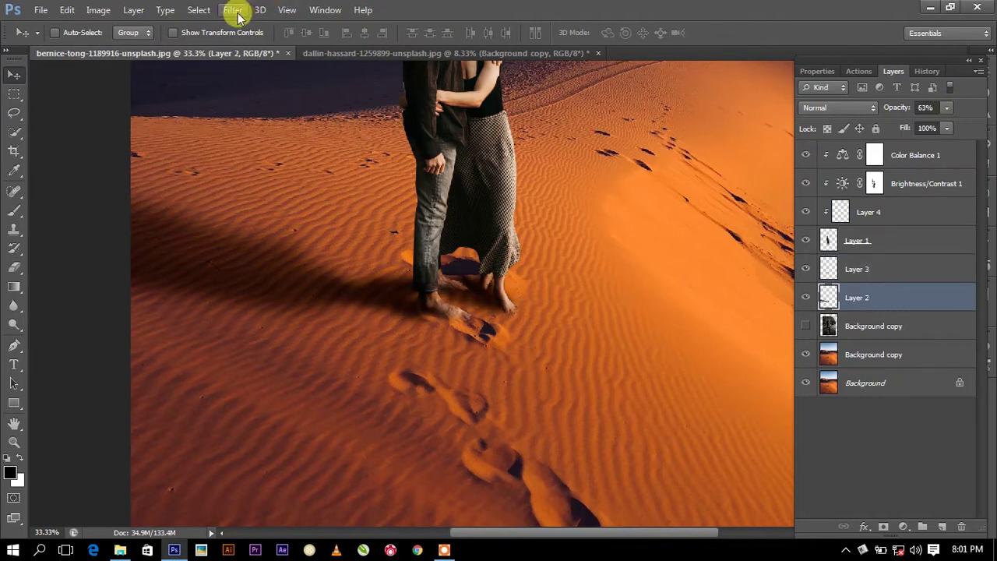
{"action": "left_click", "coordinate": [234, 10]}
{"action": "left_click", "coordinate": [456, 257]}
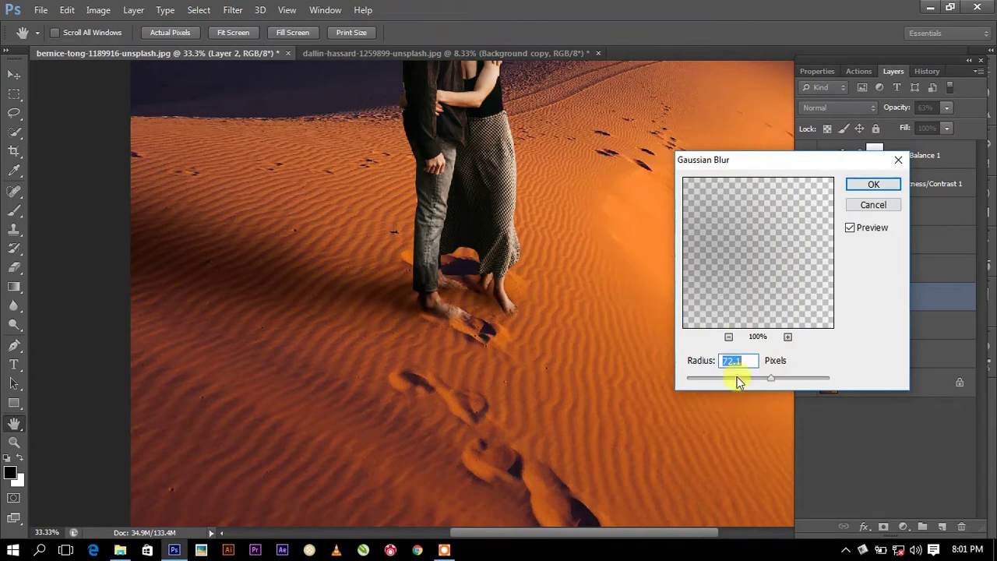
{"action": "left_click_drag", "start_coordinate": [727, 384], "coordinate": [777, 381]}
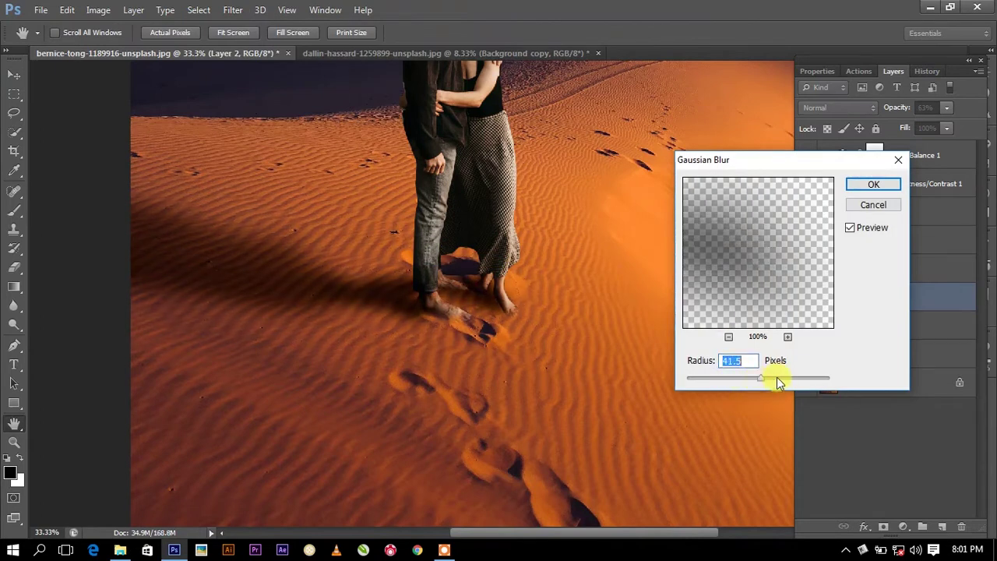
{"action": "left_click_drag", "start_coordinate": [777, 382], "coordinate": [766, 380]}
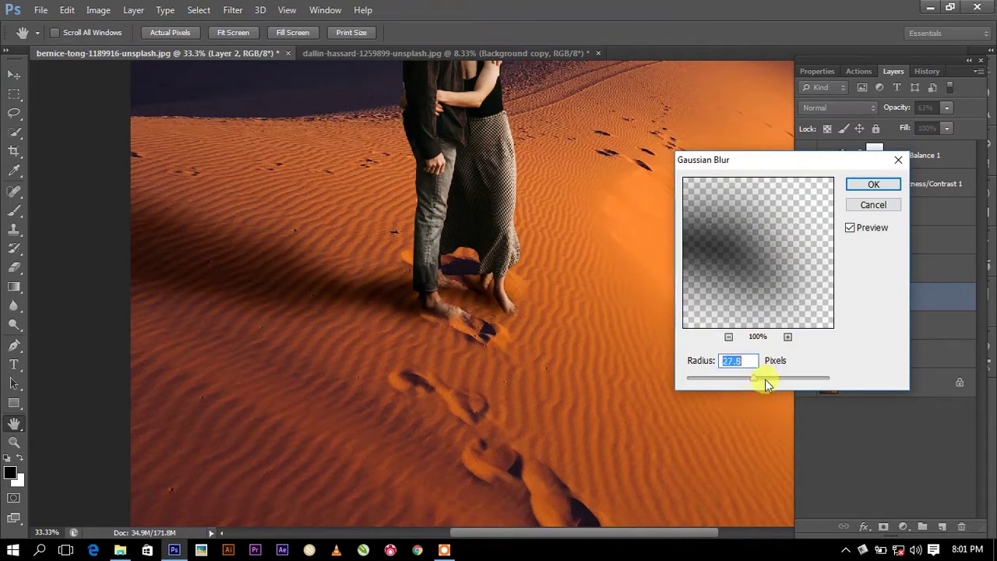
{"action": "left_click", "coordinate": [871, 185]}
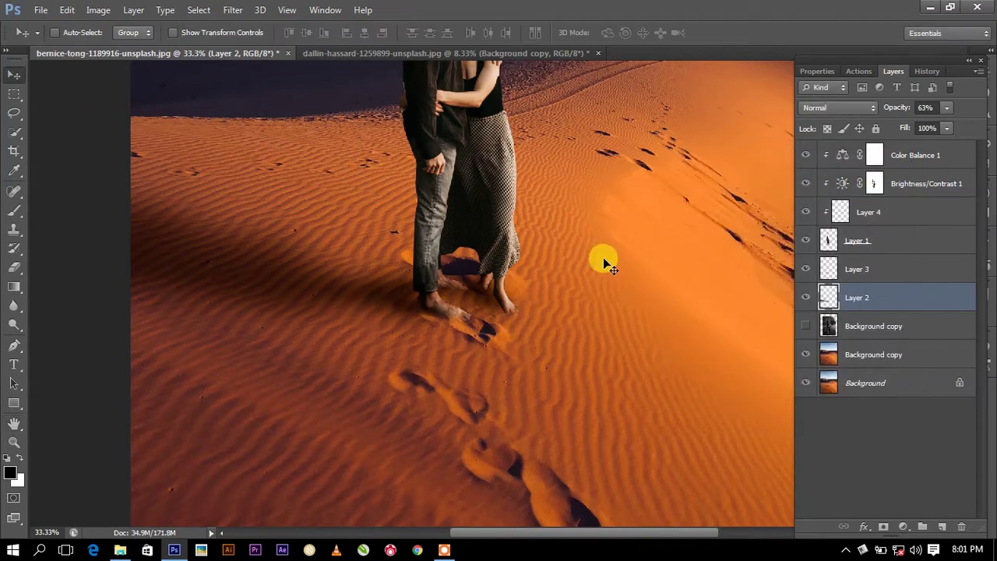
- Inspect the softened shadows, then select the Color Balance 1 layer to add a fill layer
{"action": "scroll", "coordinate": [604, 262], "scroll_direction": "down", "scroll_amount": 2}
{"action": "scroll", "coordinate": [604, 261], "scroll_direction": "down", "scroll_amount": 1}
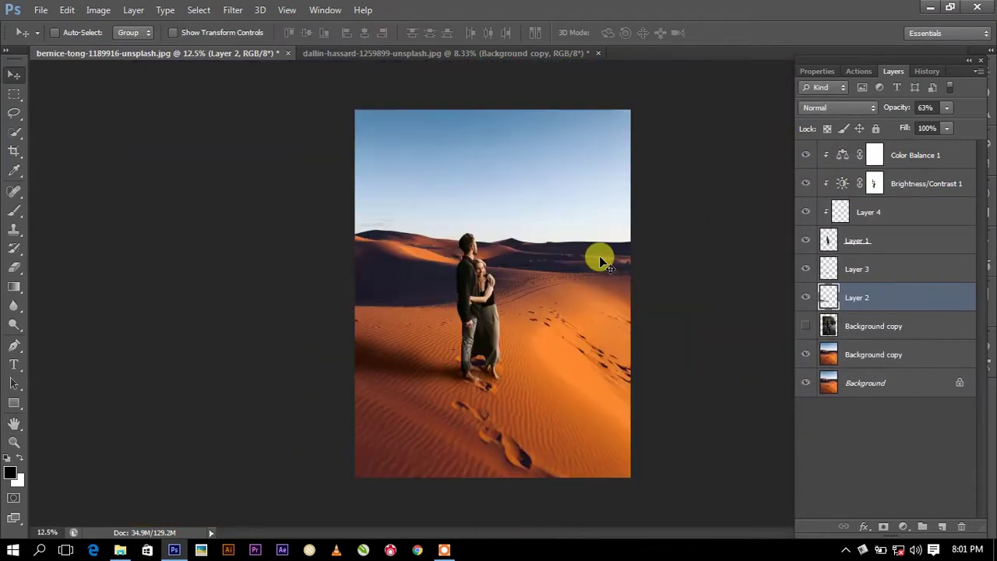
{"action": "scroll", "coordinate": [600, 260], "scroll_direction": "up", "scroll_amount": 2}
{"action": "scroll", "coordinate": [599, 257], "scroll_direction": "down", "scroll_amount": 2}
{"action": "scroll", "coordinate": [600, 257], "scroll_direction": "up", "scroll_amount": 1}
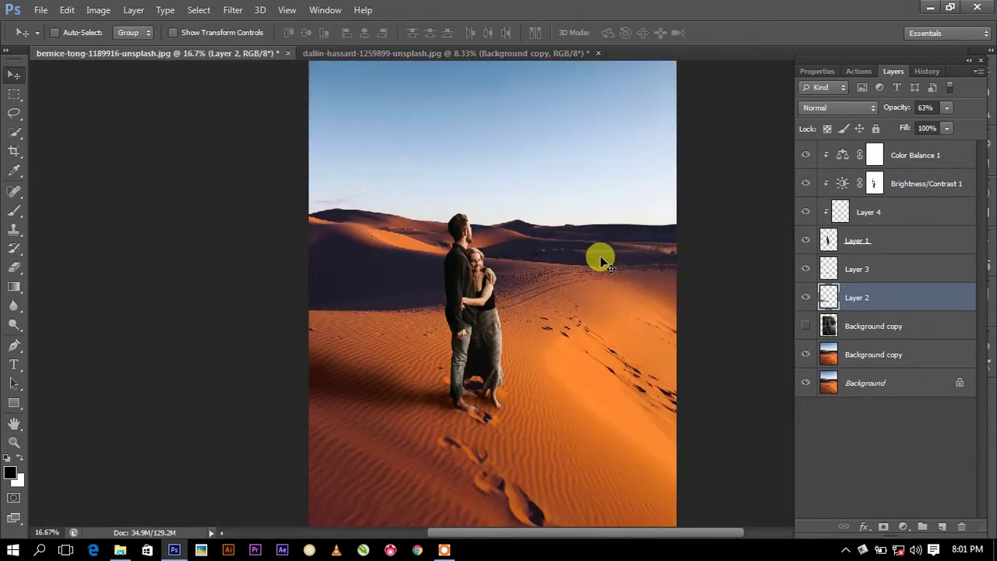
{"action": "scroll", "coordinate": [600, 257], "scroll_direction": "up", "scroll_amount": 1}
{"action": "scroll", "coordinate": [600, 261], "scroll_direction": "down", "scroll_amount": 1}
{"action": "scroll", "coordinate": [600, 261], "scroll_direction": "down", "scroll_amount": 1}
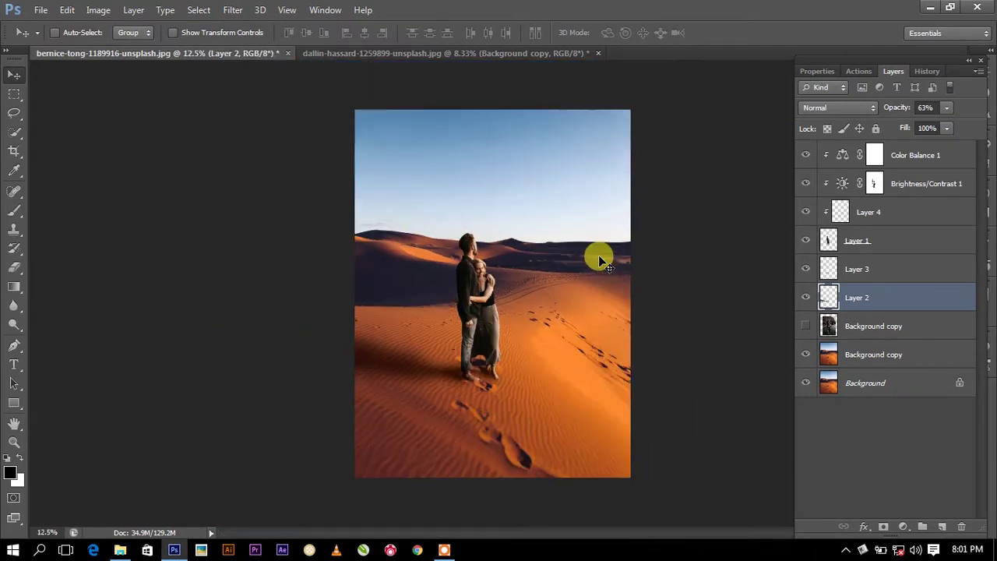
{"action": "scroll", "coordinate": [600, 261], "scroll_direction": "up", "scroll_amount": 1}
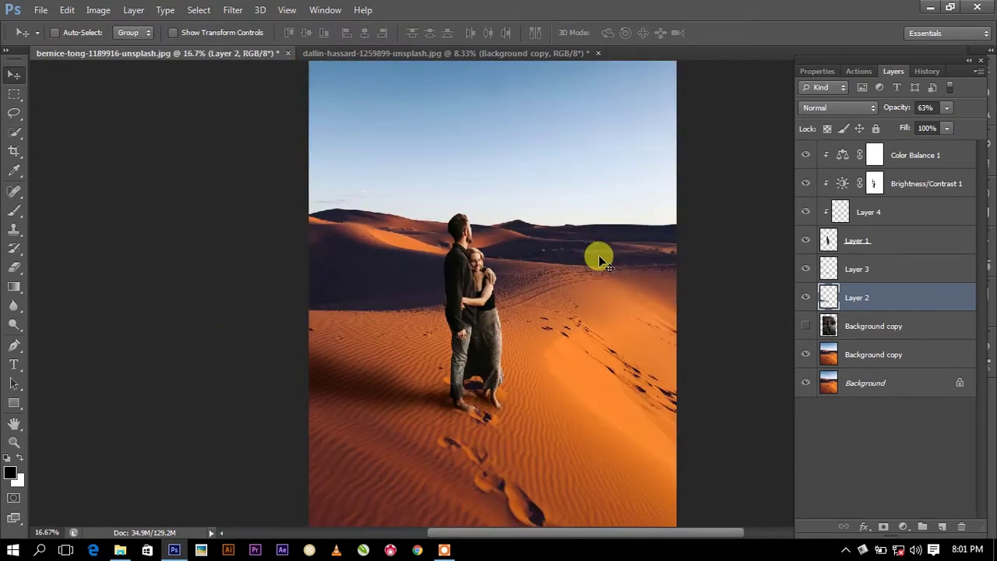
{"action": "scroll", "coordinate": [610, 229], "scroll_direction": "down", "scroll_amount": 1}
{"action": "scroll", "coordinate": [610, 230], "scroll_direction": "up", "scroll_amount": 1}
{"action": "scroll", "coordinate": [610, 230], "scroll_direction": "down", "scroll_amount": 1}
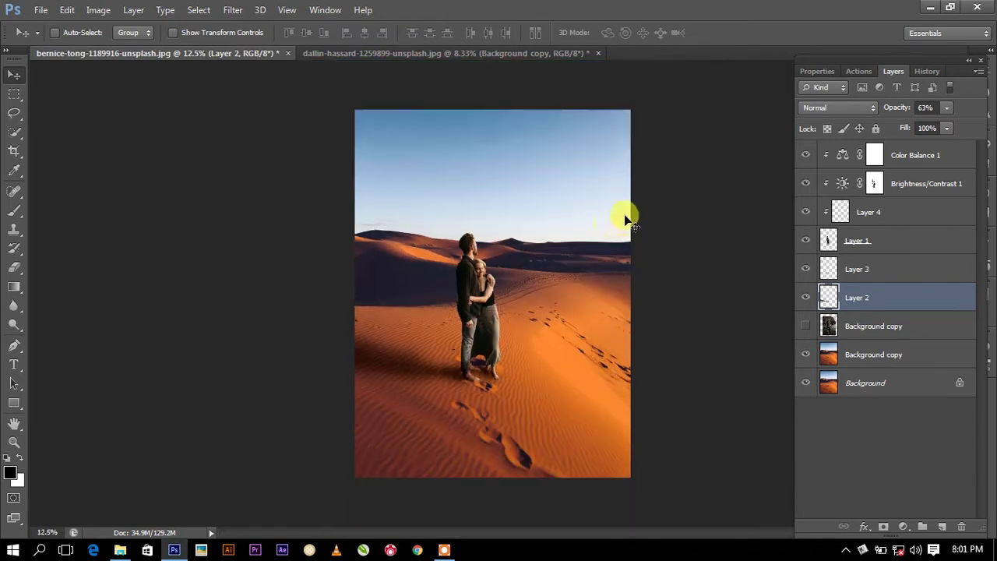
{"action": "left_click", "coordinate": [914, 164]}
{"action": "left_click", "coordinate": [903, 527]}
- Add a black-to-transparent Gradient Fill 1 darkening the bottom dunes at 74% opacity
{"action": "left_click", "coordinate": [872, 225]}
{"action": "left_click_drag", "start_coordinate": [492, 408], "coordinate": [491, 474]}
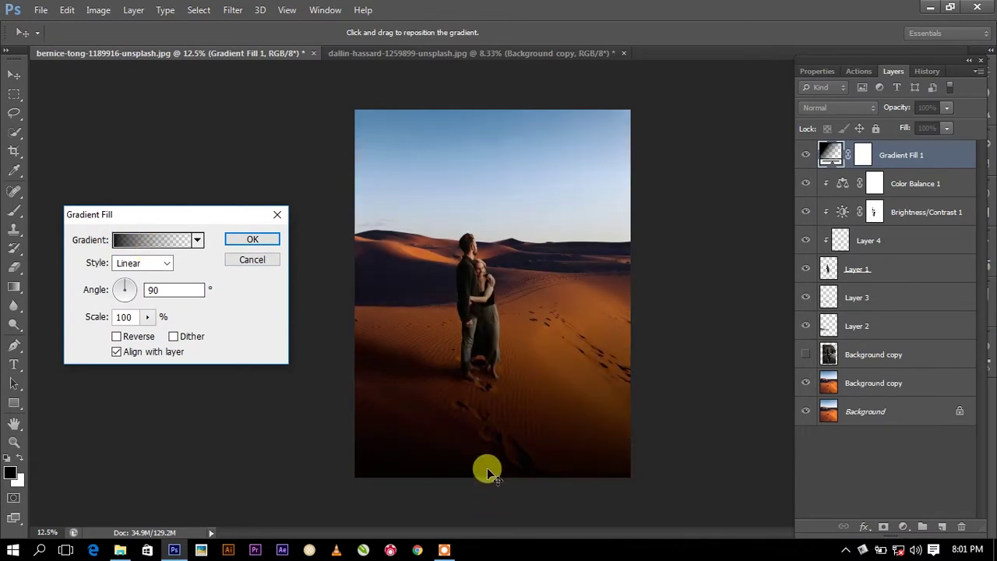
{"action": "left_click", "coordinate": [251, 239]}
{"action": "left_click", "coordinate": [946, 107]}
{"action": "left_click_drag", "start_coordinate": [939, 124], "coordinate": [927, 125]}
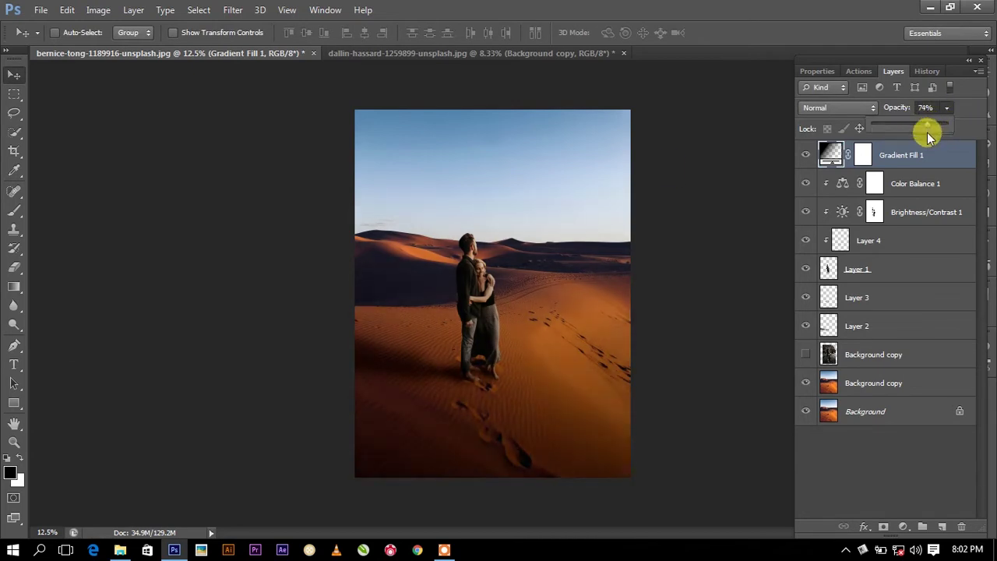
- Brush black on Gradient Fill 1's mask with a large soft brush to clear the lower-right sand
{"action": "left_click", "coordinate": [14, 211]}
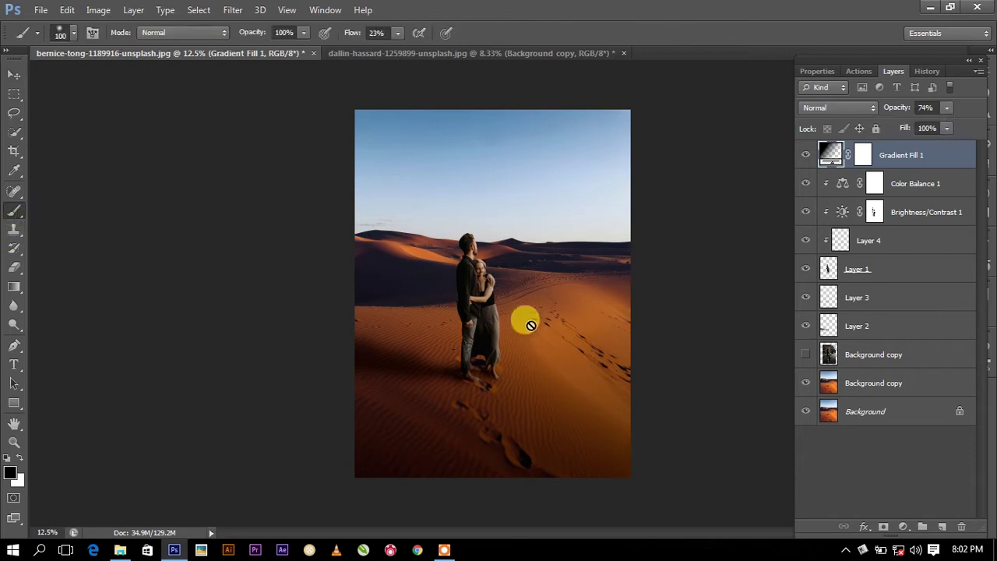
{"action": "left_click", "coordinate": [862, 155]}
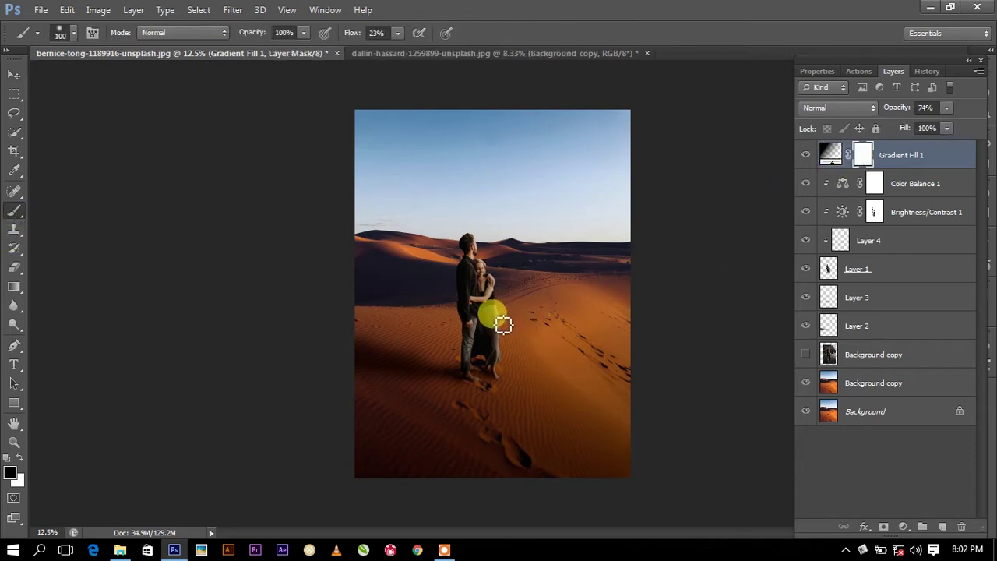
{"action": "key", "text": "bracketright"}
{"action": "key", "text": "bracketright"}
{"action": "key", "text": "bracketright"}
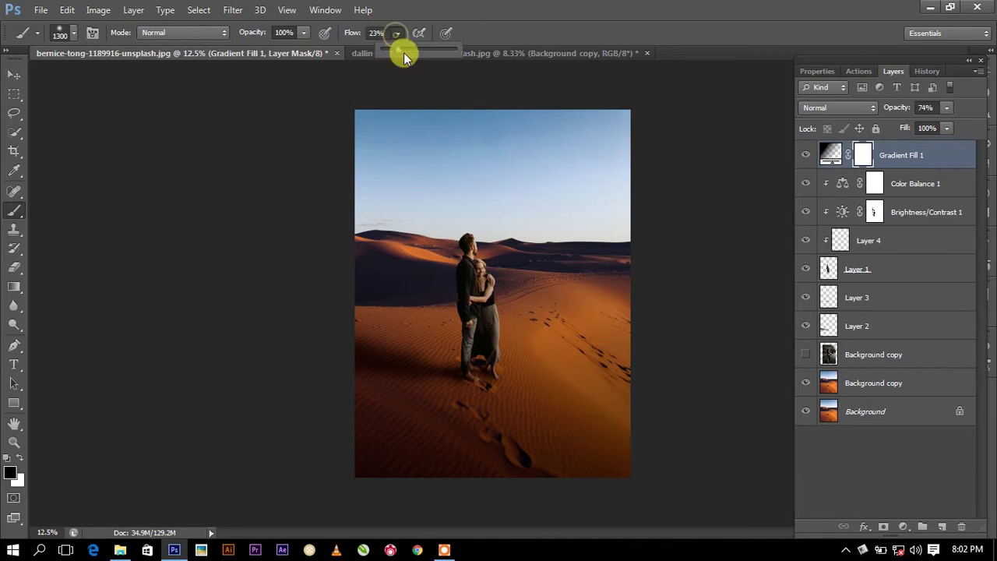
{"action": "mouse_move", "coordinate": [485, 316]}
{"action": "left_mouse_down"}
{"action": "mouse_move", "coordinate": [621, 403]}
{"action": "mouse_move", "coordinate": [467, 237]}
{"action": "left_mouse_up"}
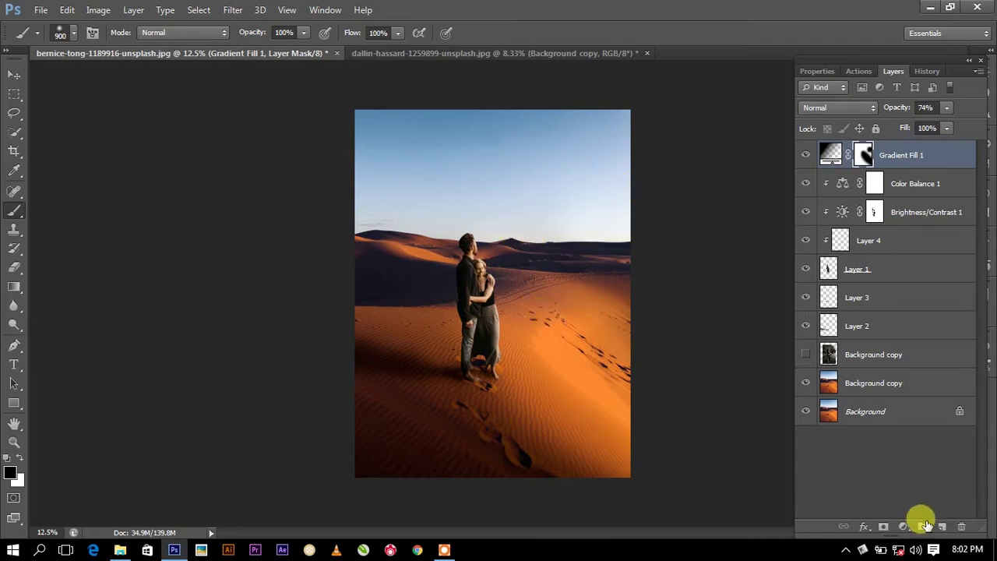
- Add a Gradient Fill 2 layer with both gradient stops set to blue
{"action": "left_click", "coordinate": [902, 526]}
{"action": "left_click", "coordinate": [162, 247]}
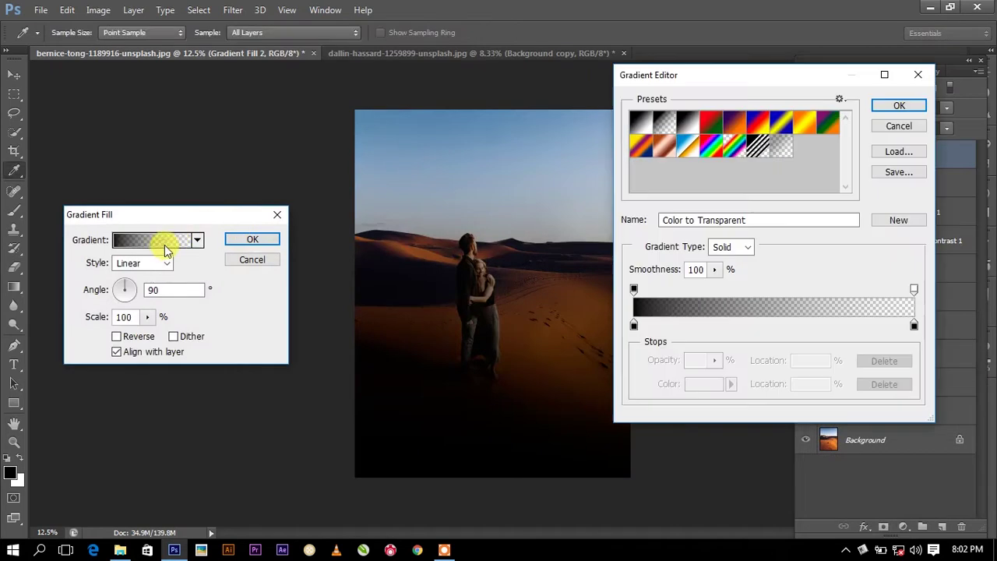
{"action": "left_click", "coordinate": [633, 324]}
{"action": "double_click", "coordinate": [633, 324]}
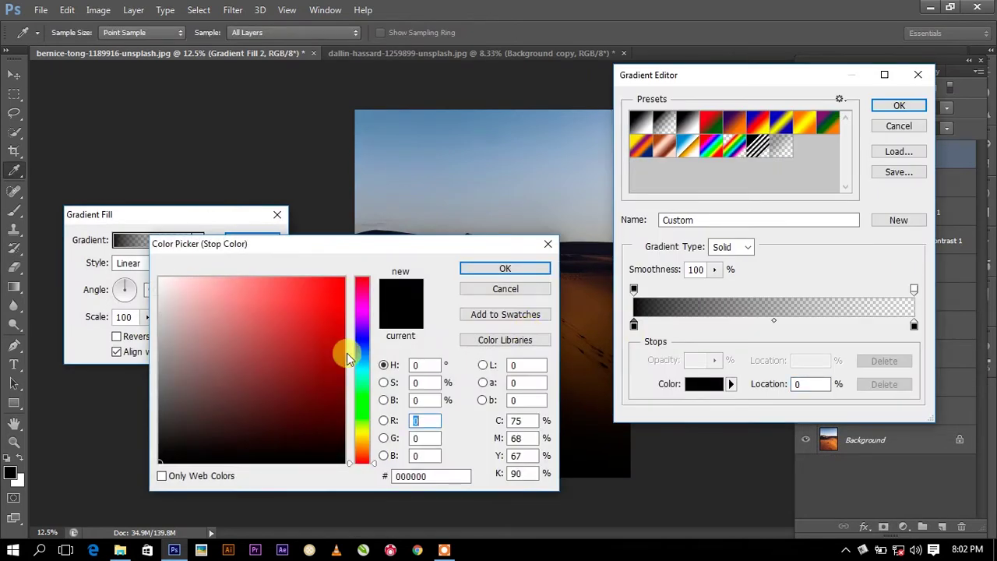
{"action": "mouse_move", "coordinate": [360, 346]}
{"action": "left_mouse_down"}
{"action": "mouse_move", "coordinate": [366, 367]}
{"action": "mouse_move", "coordinate": [363, 352]}
{"action": "left_mouse_up"}
{"action": "left_click", "coordinate": [343, 279]}
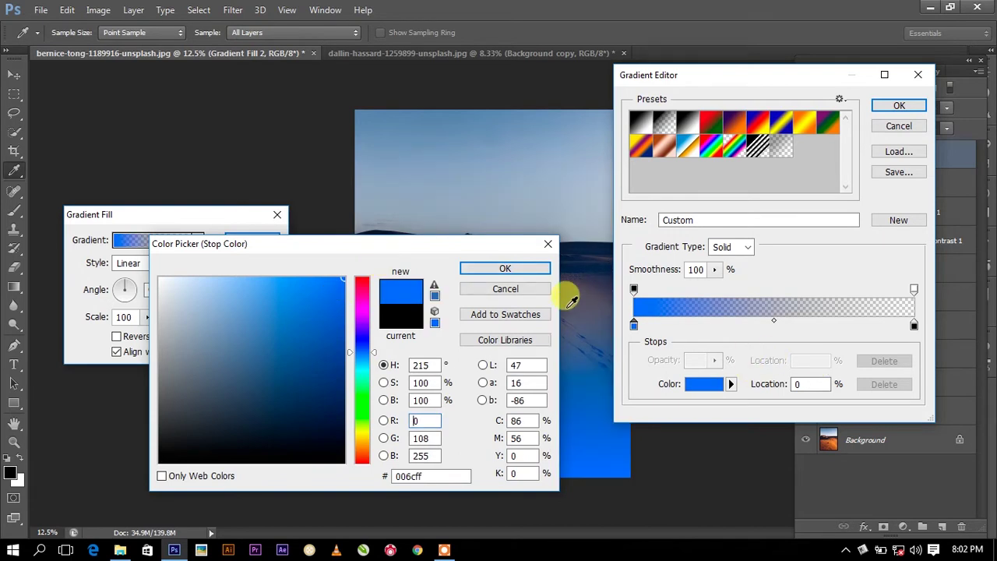
{"action": "left_click", "coordinate": [505, 268]}
{"action": "double_click", "coordinate": [913, 326]}
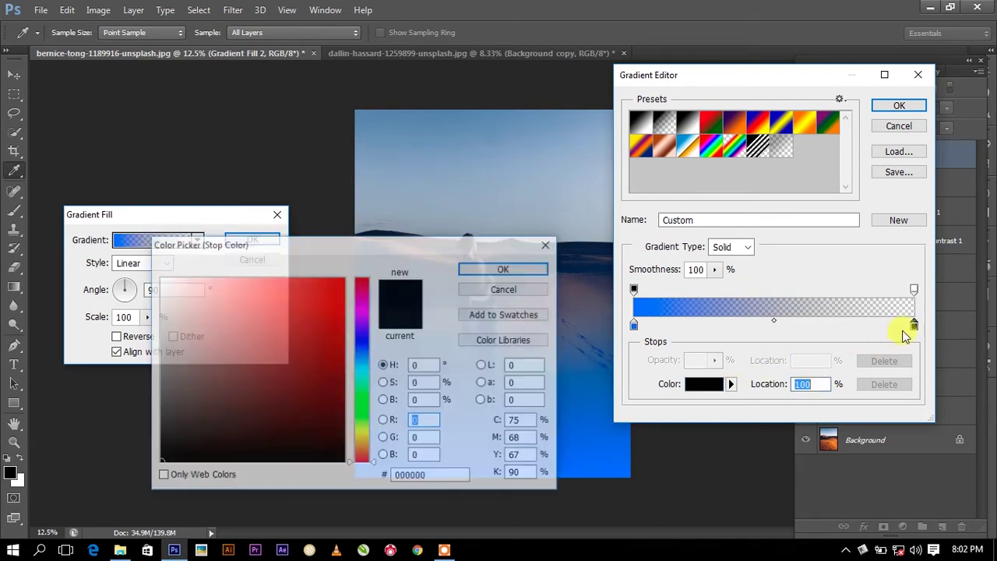
{"action": "left_click_drag", "start_coordinate": [350, 312], "coordinate": [358, 338]}
{"action": "left_click", "coordinate": [342, 279]}
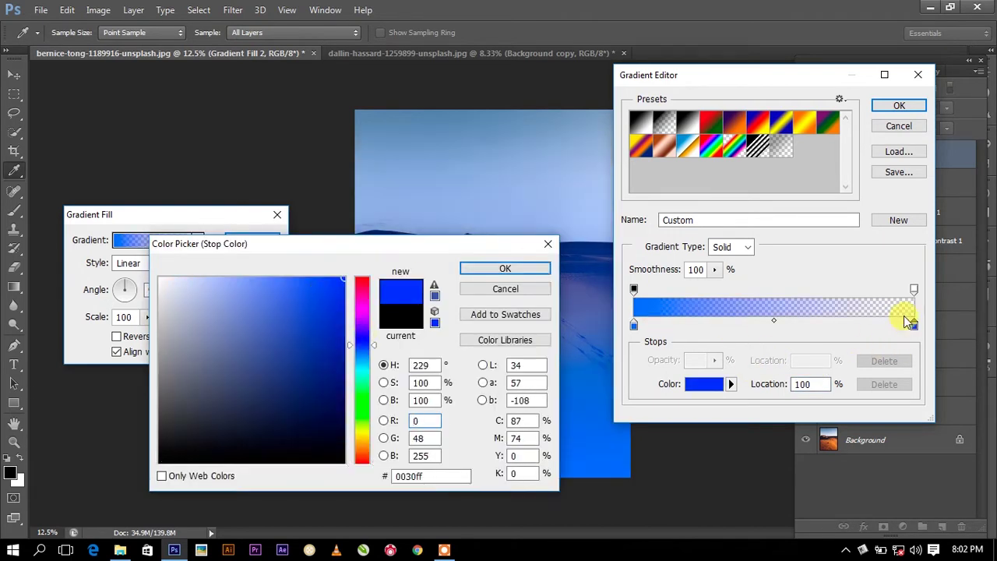
{"action": "left_click", "coordinate": [505, 268]}
{"action": "left_click", "coordinate": [891, 105]}
- Reverse the blue gradient, set its scale to 50%, and move it up into the sky
{"action": "left_click", "coordinate": [116, 336]}
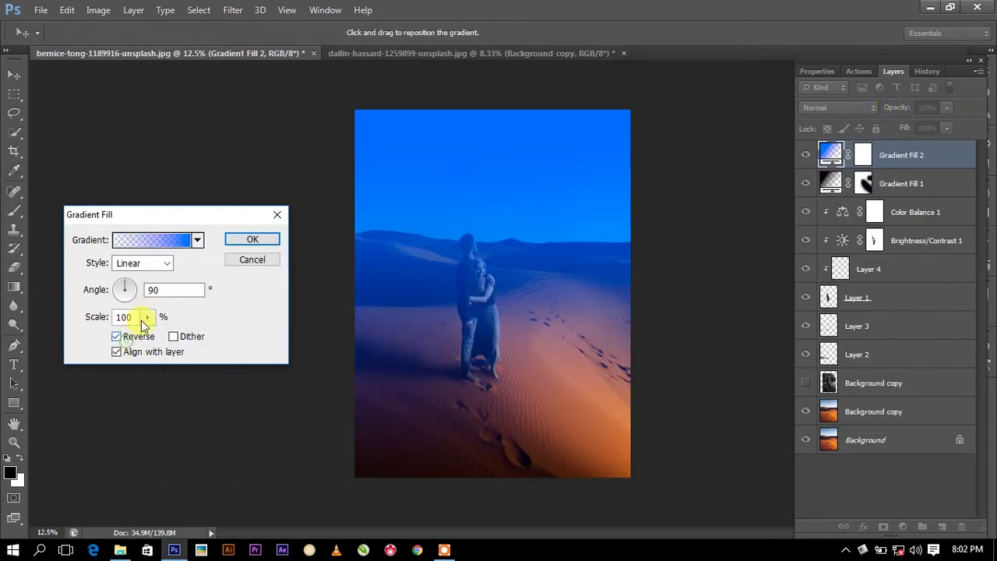
{"action": "left_click_drag", "start_coordinate": [476, 261], "coordinate": [471, 226]}
{"action": "left_click", "coordinate": [147, 317]}
{"action": "left_click_drag", "start_coordinate": [158, 336], "coordinate": [151, 341]}
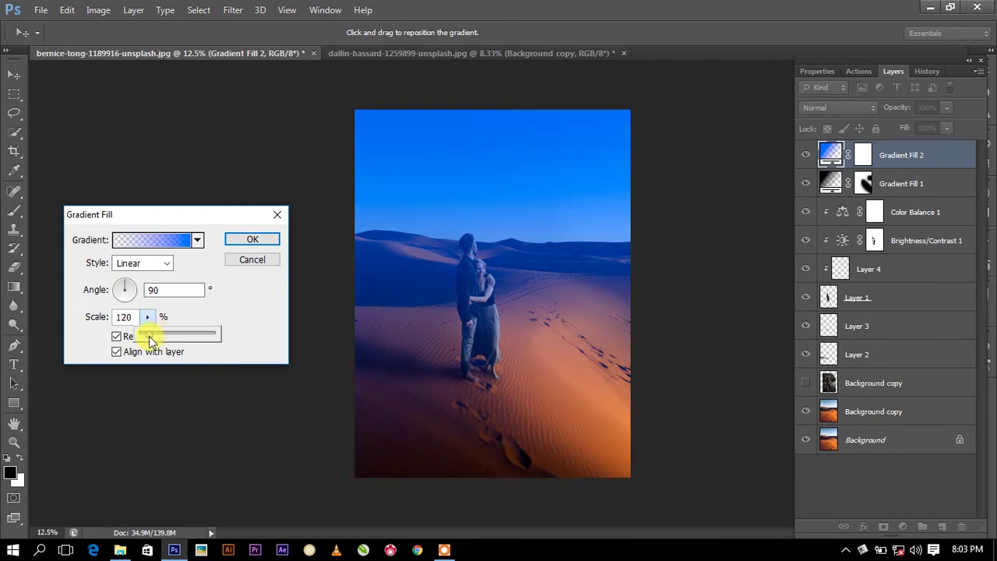
{"action": "left_click_drag", "start_coordinate": [149, 335], "coordinate": [145, 342]}
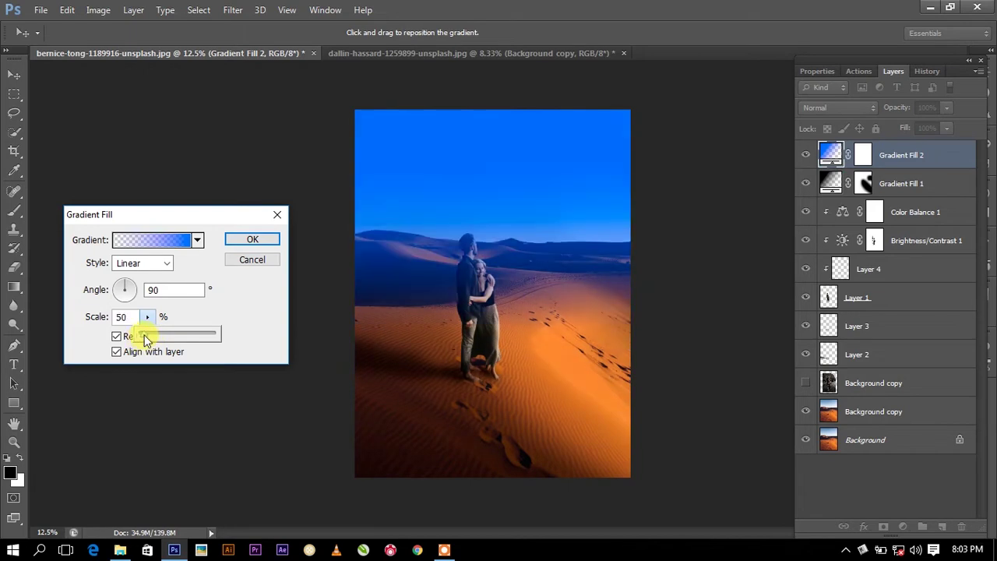
{"action": "mouse_move", "coordinate": [471, 327]}
{"action": "left_mouse_down"}
{"action": "mouse_move", "coordinate": [507, 223]}
{"action": "mouse_move", "coordinate": [497, 271]}
{"action": "mouse_move", "coordinate": [497, 248]}
{"action": "left_mouse_up"}
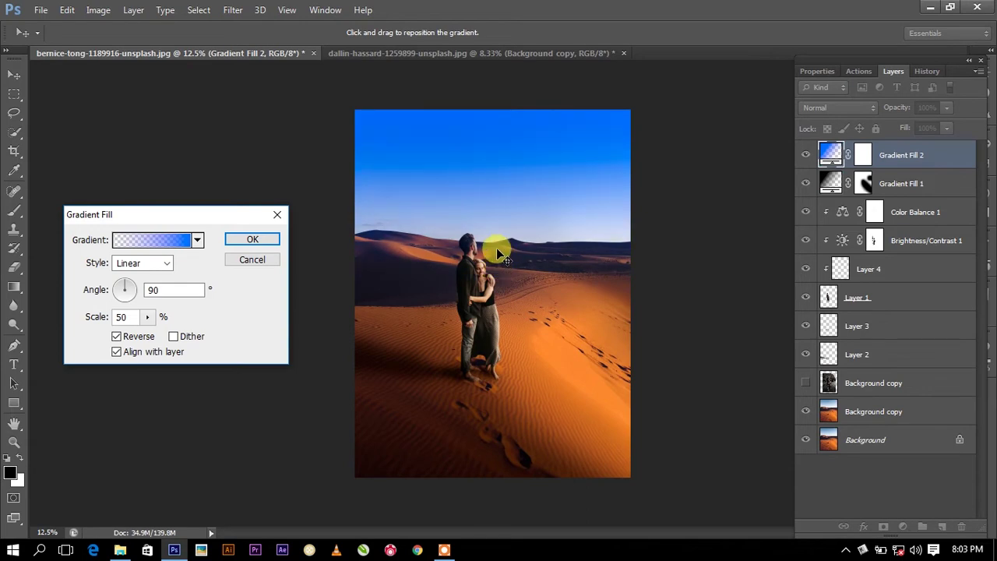
{"action": "left_click", "coordinate": [246, 229]}
- Set Gradient Fill 2 to Multiply blending at 56% opacity
{"action": "left_click", "coordinate": [839, 108]}
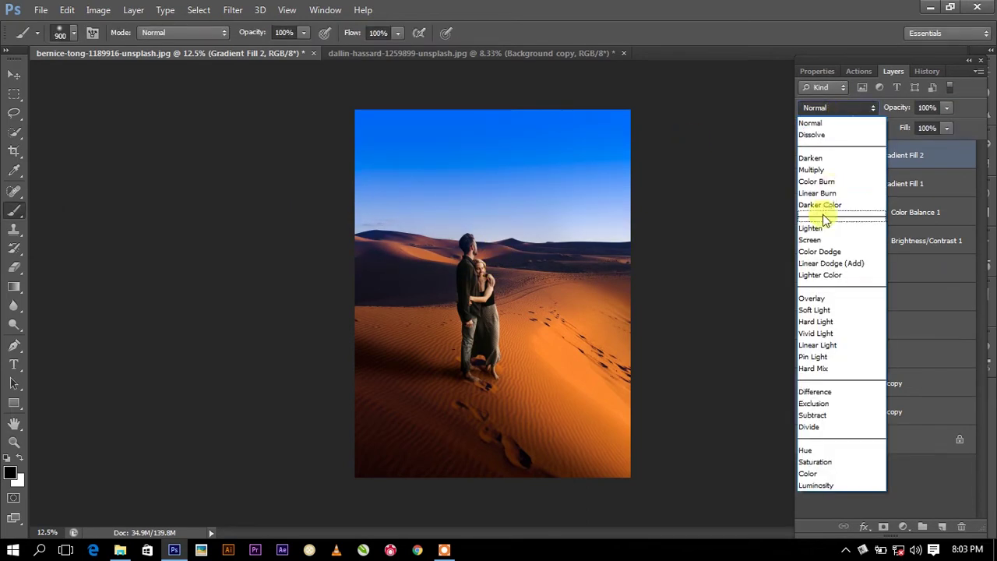
{"action": "left_click", "coordinate": [814, 169]}
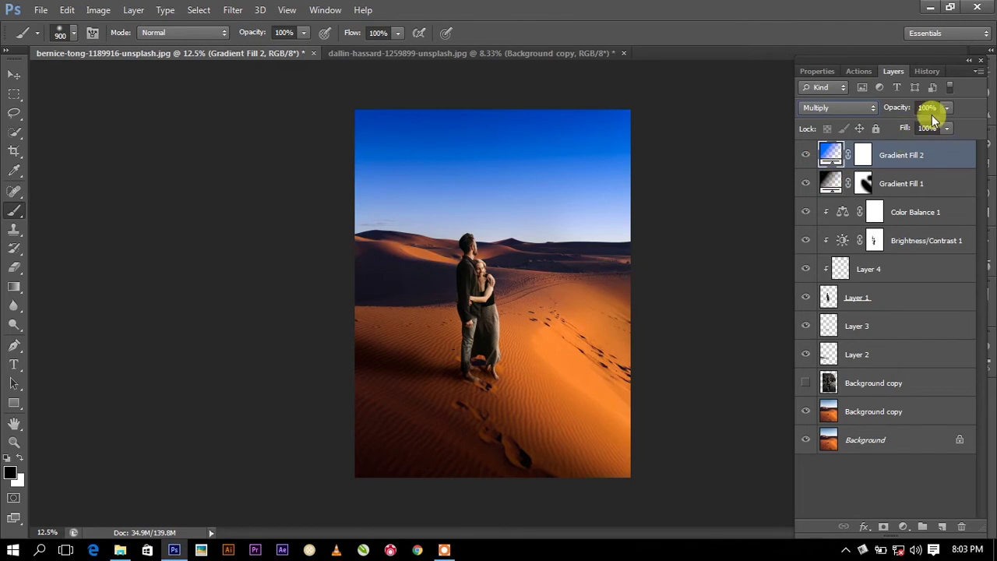
{"action": "mouse_move", "coordinate": [947, 109]}
{"action": "left_mouse_down"}
{"action": "mouse_move", "coordinate": [896, 137]}
{"action": "mouse_move", "coordinate": [913, 137]}
{"action": "left_mouse_up"}
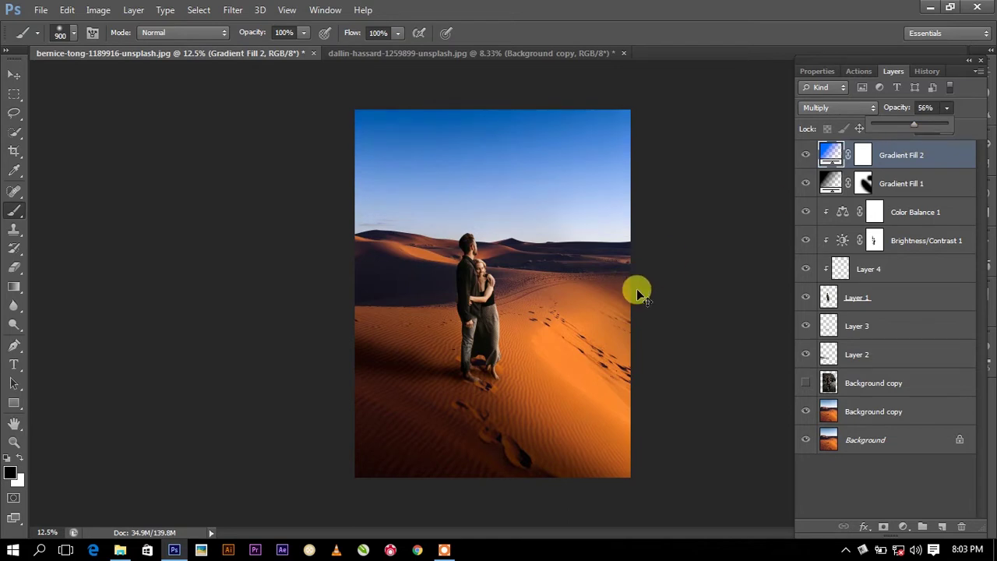
- Select the lower Background copy layer for blurring
{"action": "key", "text": "ctrl+plus"}
{"action": "key", "text": "ctrl+plus"}
{"action": "key", "text": "ctrl+minus"}
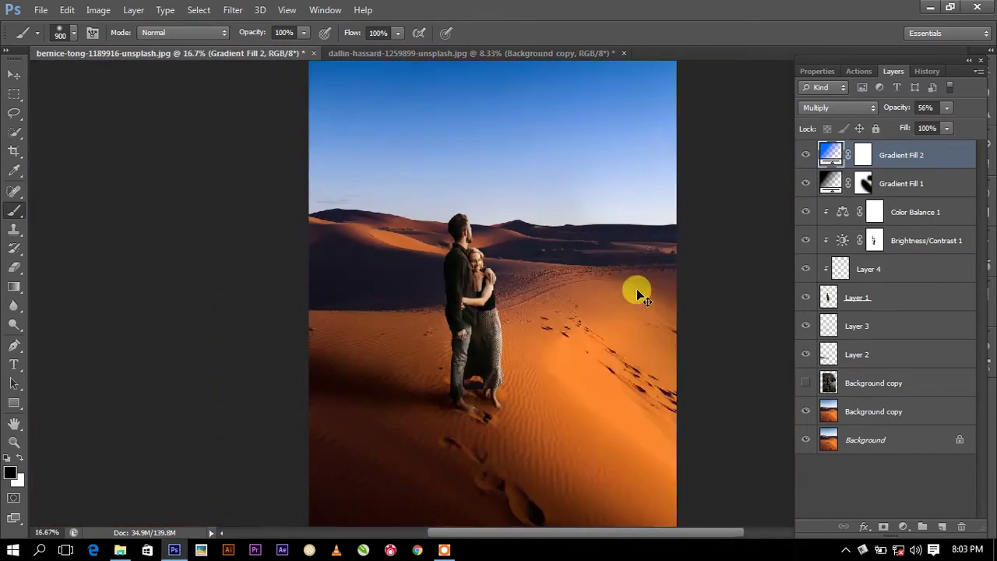
{"action": "left_click", "coordinate": [876, 412]}
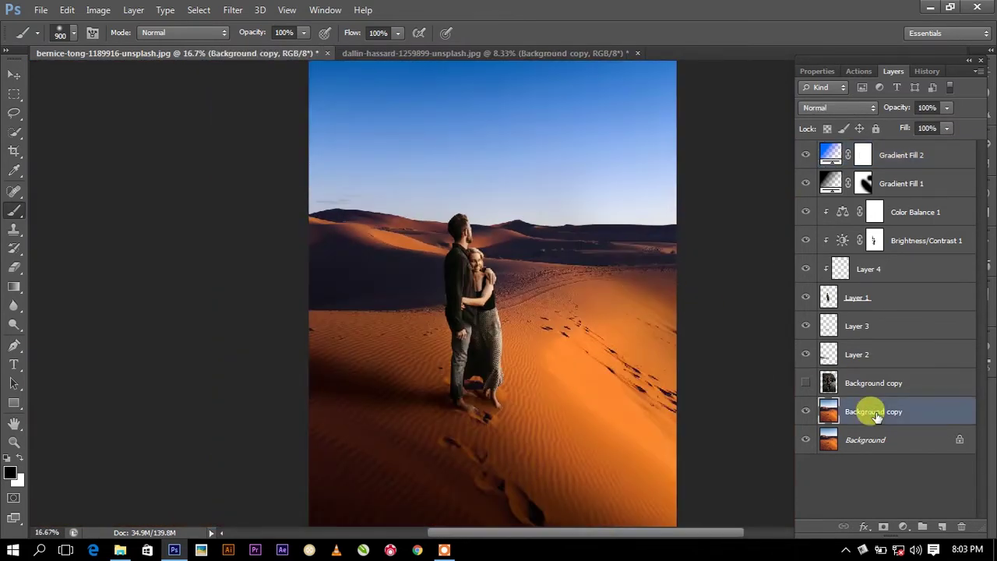
- Apply a 21 px Tilt-Shift blur to the Background copy, keeping the couple's band sharp
{"action": "left_click", "coordinate": [233, 10]}
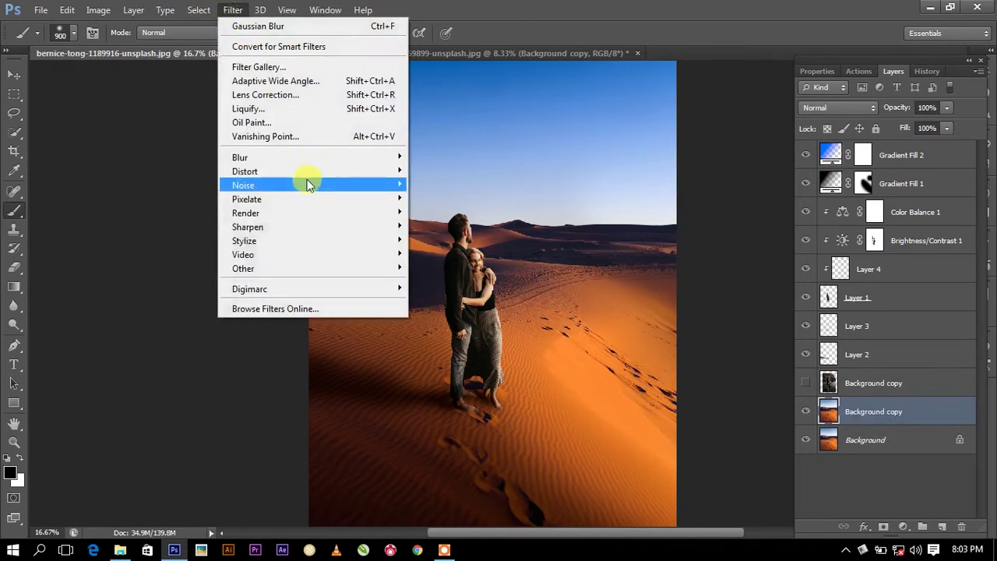
{"action": "mouse_move", "coordinate": [240, 157]}
{"action": "left_click", "coordinate": [436, 185]}
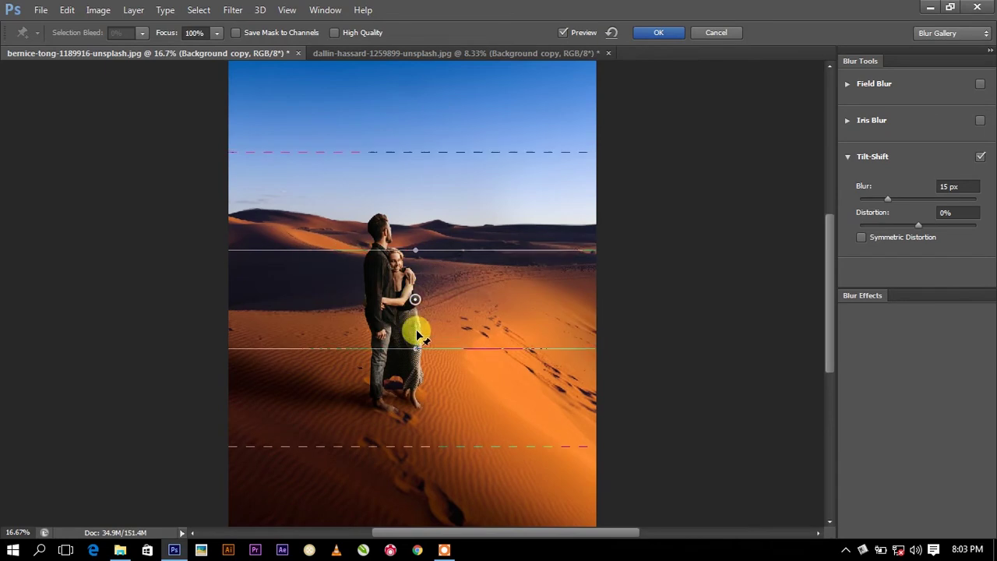
{"action": "left_click_drag", "start_coordinate": [419, 331], "coordinate": [418, 432]}
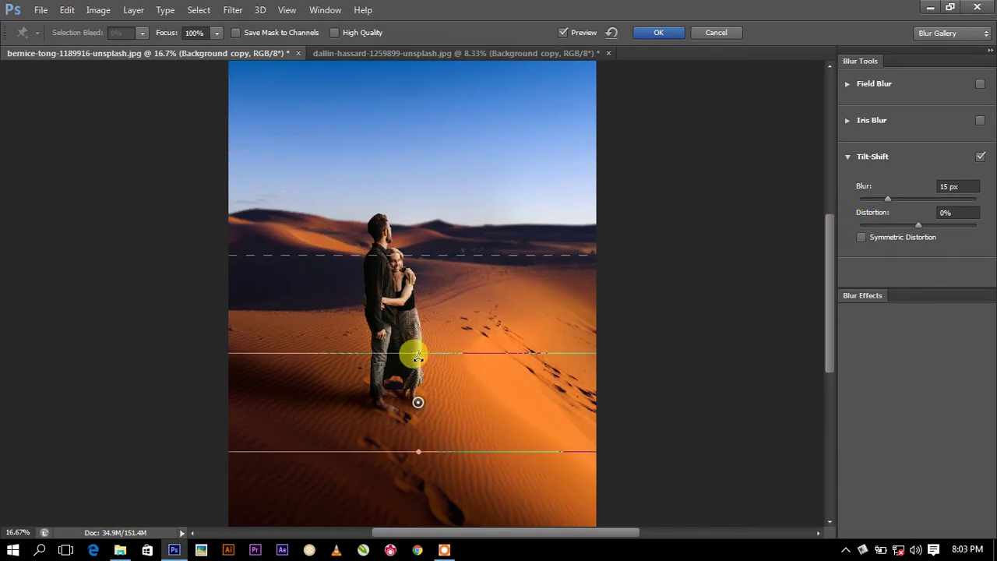
{"action": "left_click_drag", "start_coordinate": [426, 366], "coordinate": [426, 385]}
{"action": "left_click_drag", "start_coordinate": [430, 442], "coordinate": [428, 433]}
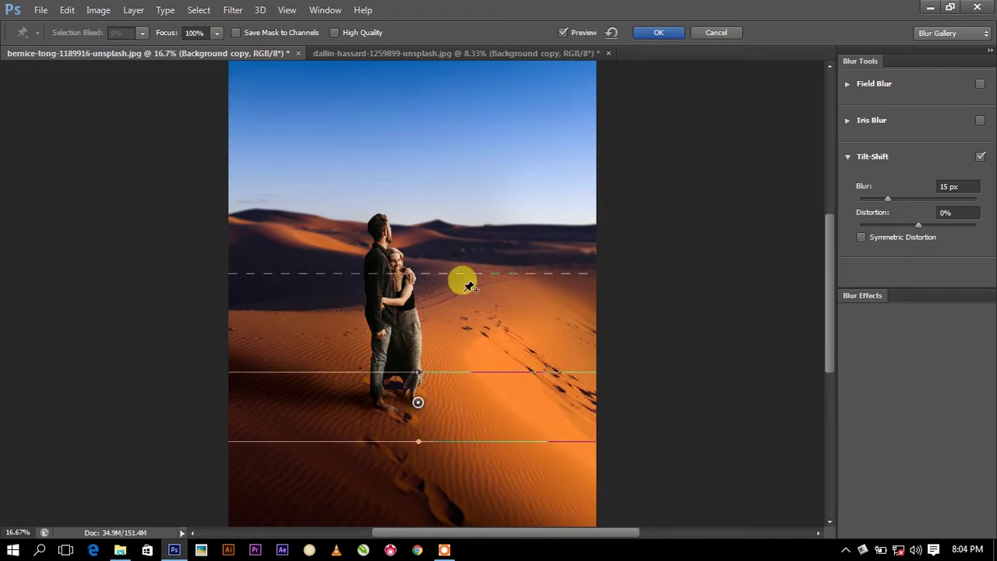
{"action": "left_click_drag", "start_coordinate": [464, 271], "coordinate": [463, 288]}
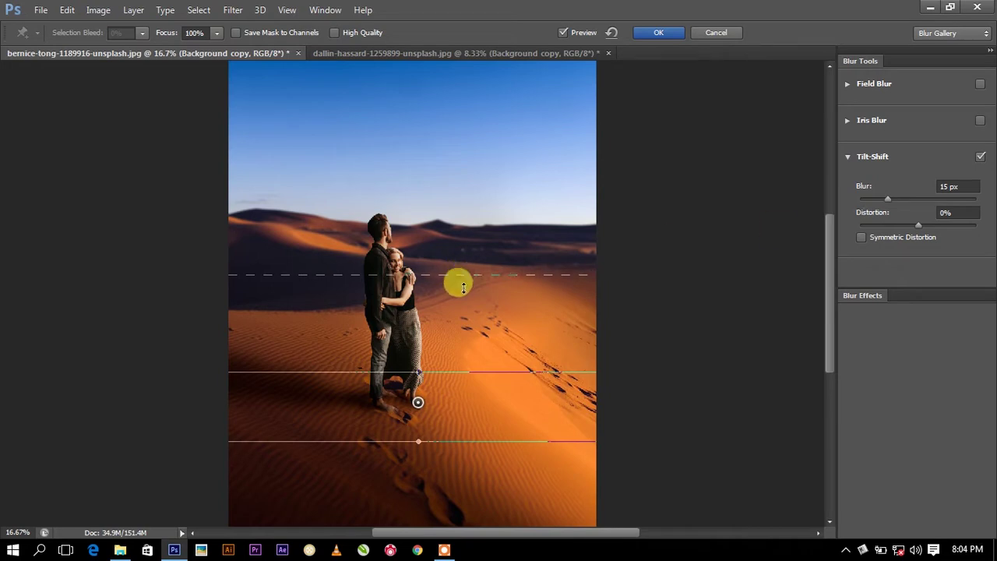
{"action": "left_click_drag", "start_coordinate": [829, 343], "coordinate": [828, 374]}
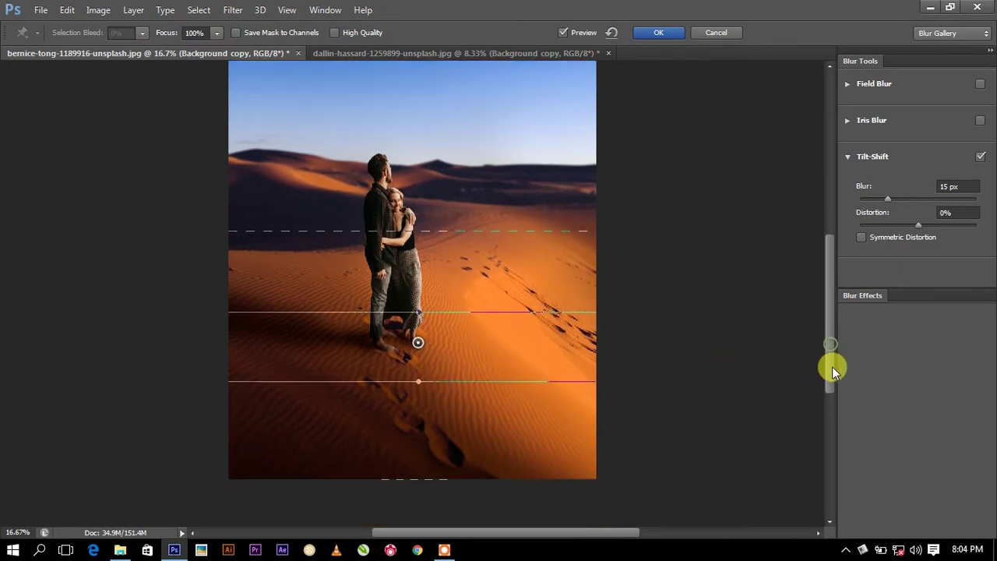
{"action": "left_click_drag", "start_coordinate": [431, 448], "coordinate": [435, 436]}
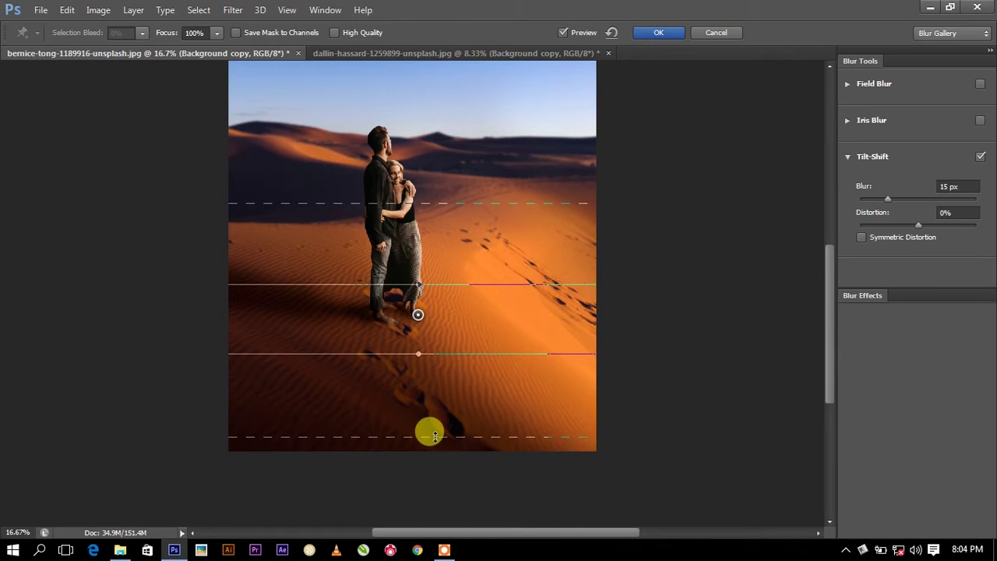
{"action": "left_click_drag", "start_coordinate": [829, 321], "coordinate": [829, 270]}
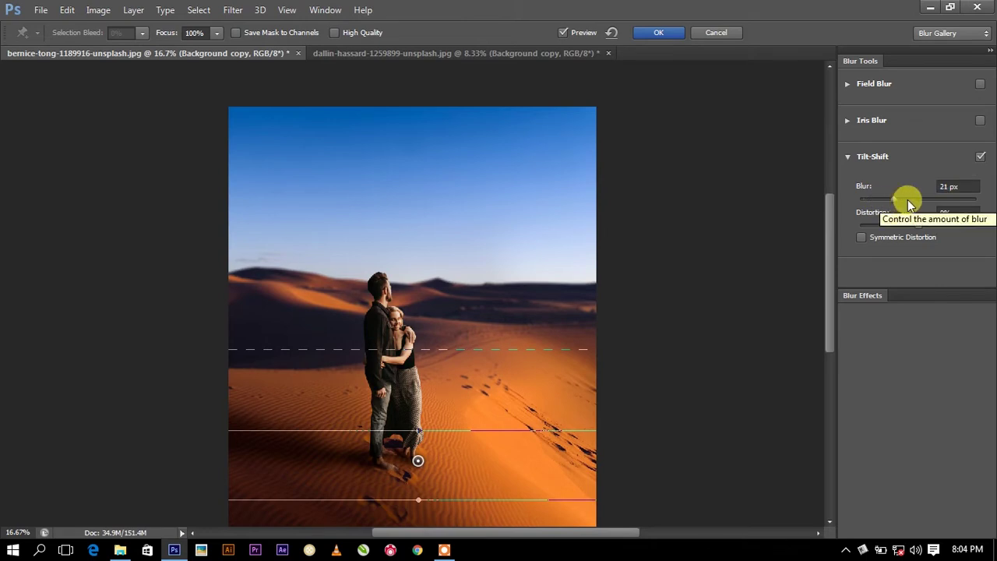
{"action": "left_click", "coordinate": [659, 32]}
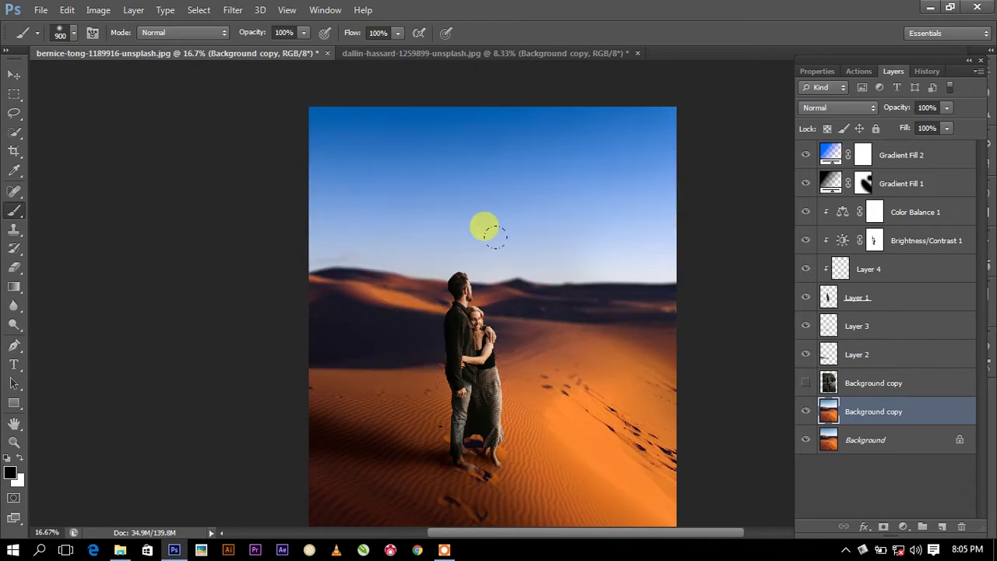
- Select the Gradient Fill 2 sky layer and lower its opacity to 23%
{"action": "scroll", "coordinate": [506, 249], "scroll_direction": "down", "scroll_amount": 1}
{"action": "scroll", "coordinate": [525, 267], "scroll_direction": "up", "scroll_amount": 2}
{"action": "scroll", "coordinate": [526, 271], "scroll_direction": "up", "scroll_amount": 1}
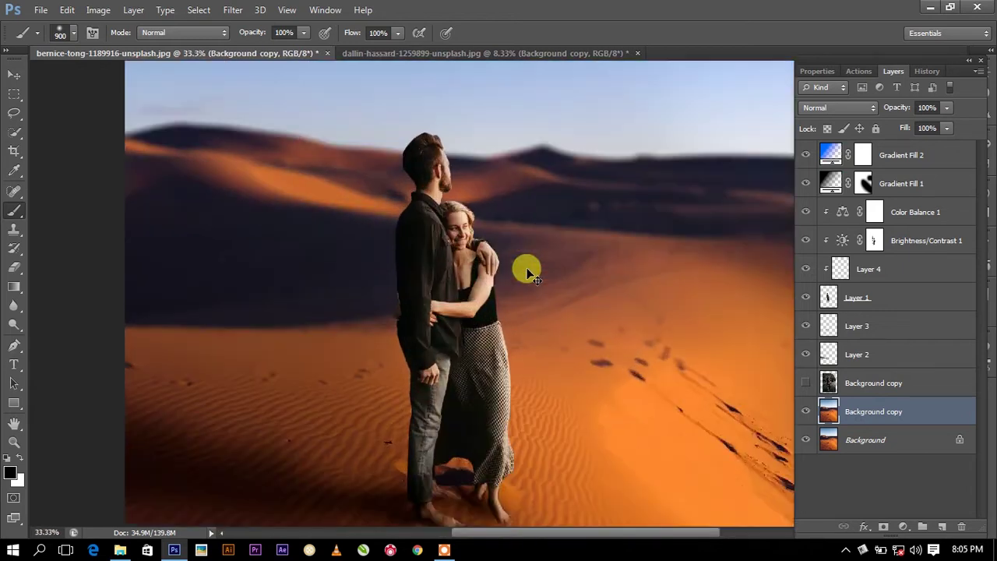
{"action": "scroll", "coordinate": [527, 271], "scroll_direction": "down", "scroll_amount": 1}
{"action": "scroll", "coordinate": [526, 271], "scroll_direction": "down", "scroll_amount": 1}
{"action": "scroll", "coordinate": [526, 271], "scroll_direction": "down", "scroll_amount": 1}
{"action": "scroll", "coordinate": [527, 271], "scroll_direction": "up", "scroll_amount": 1}
{"action": "scroll", "coordinate": [526, 271], "scroll_direction": "up", "scroll_amount": 1}
{"action": "scroll", "coordinate": [526, 272], "scroll_direction": "down", "scroll_amount": 2}
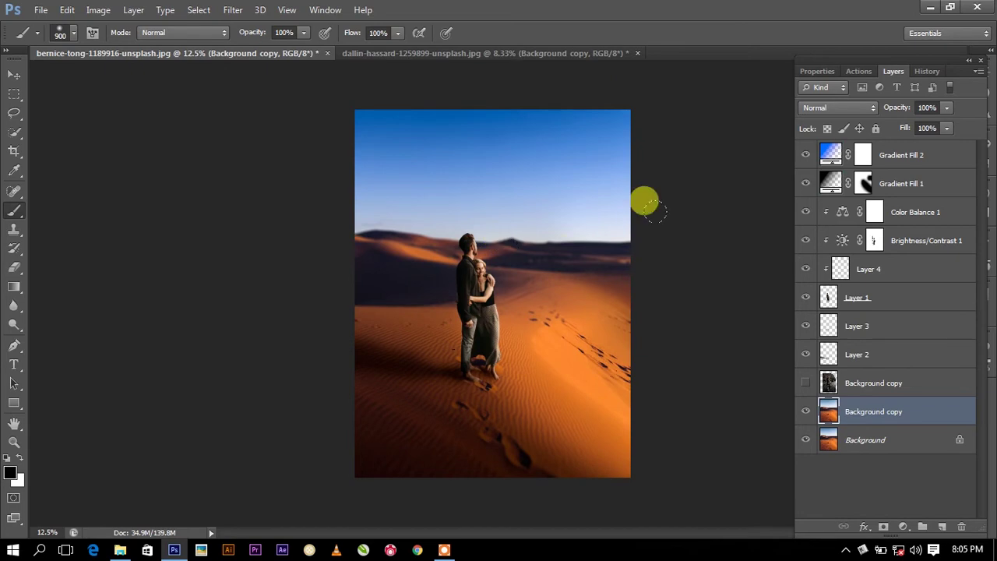
{"action": "left_click", "coordinate": [911, 153]}
{"action": "mouse_move", "coordinate": [933, 121]}
{"action": "left_mouse_down"}
{"action": "mouse_move", "coordinate": [905, 137]}
{"action": "mouse_move", "coordinate": [922, 130]}
{"action": "left_mouse_up"}
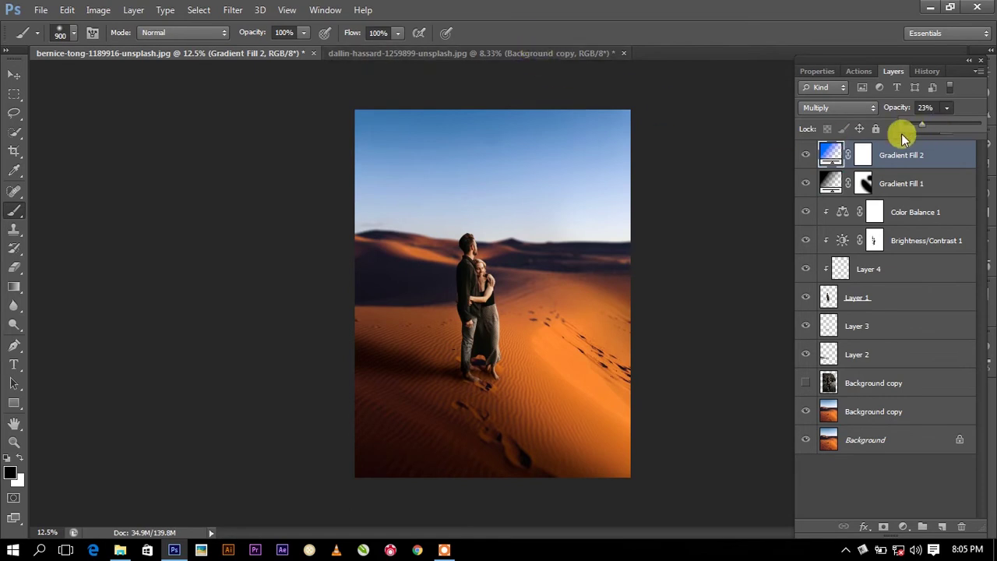
{"action": "left_click", "coordinate": [903, 526]}
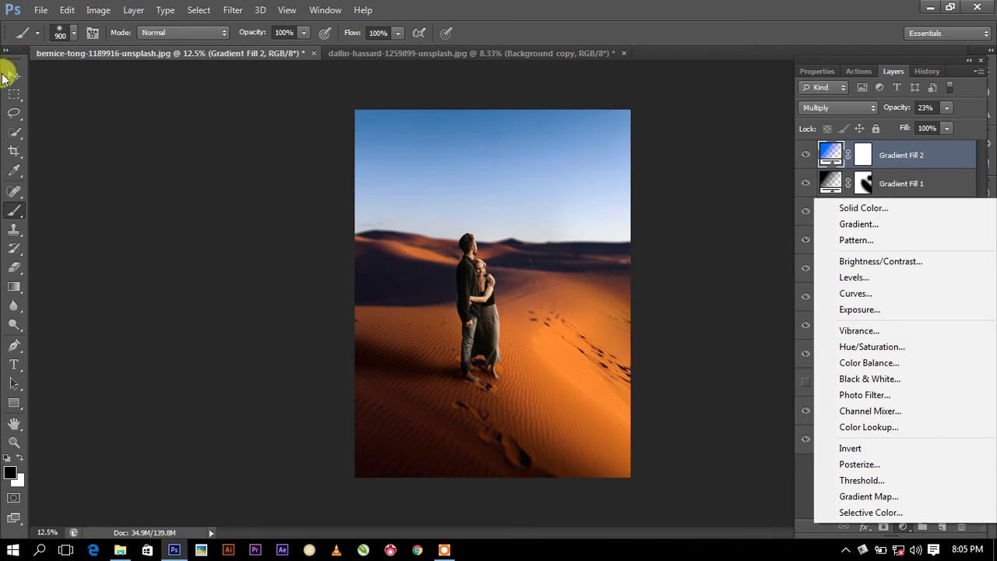
- Add a new empty Layer 5 and set the foreground colour to bright orange
{"action": "key", "text": "Escape"}
{"action": "left_click", "coordinate": [941, 527]}
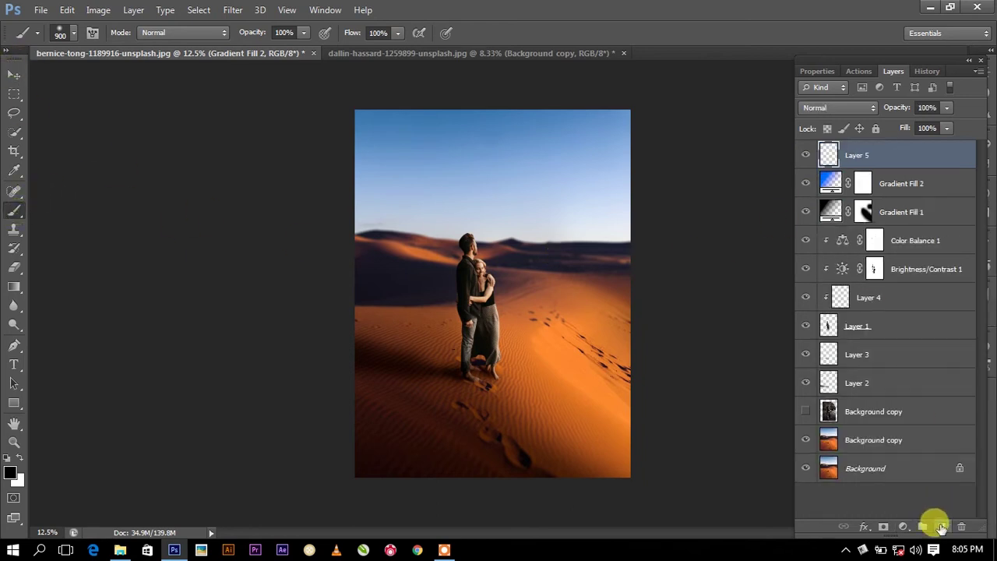
{"action": "left_click", "coordinate": [14, 472]}
{"action": "left_click_drag", "start_coordinate": [363, 382], "coordinate": [358, 450]}
{"action": "left_click", "coordinate": [343, 279]}
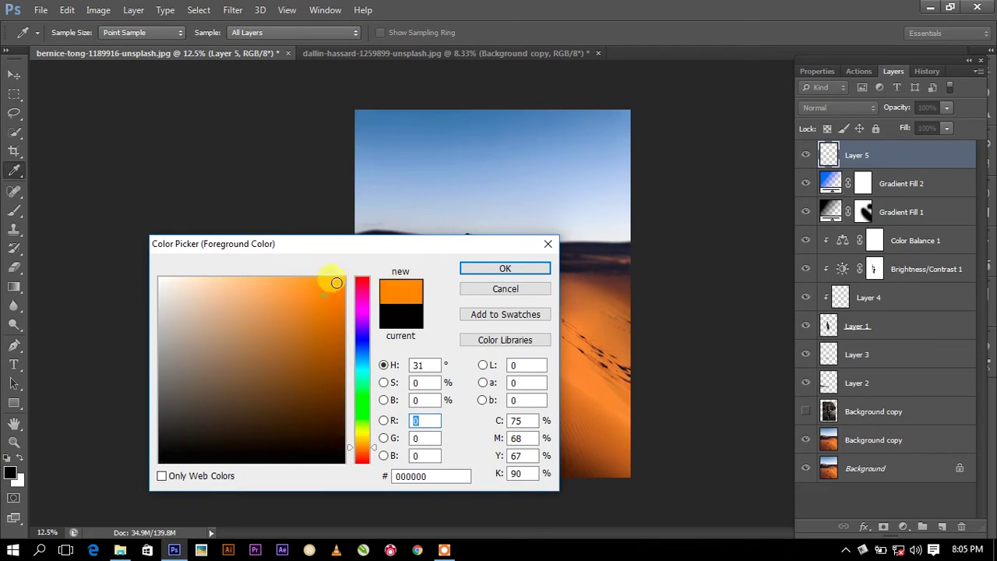
{"action": "left_click", "coordinate": [504, 268]}
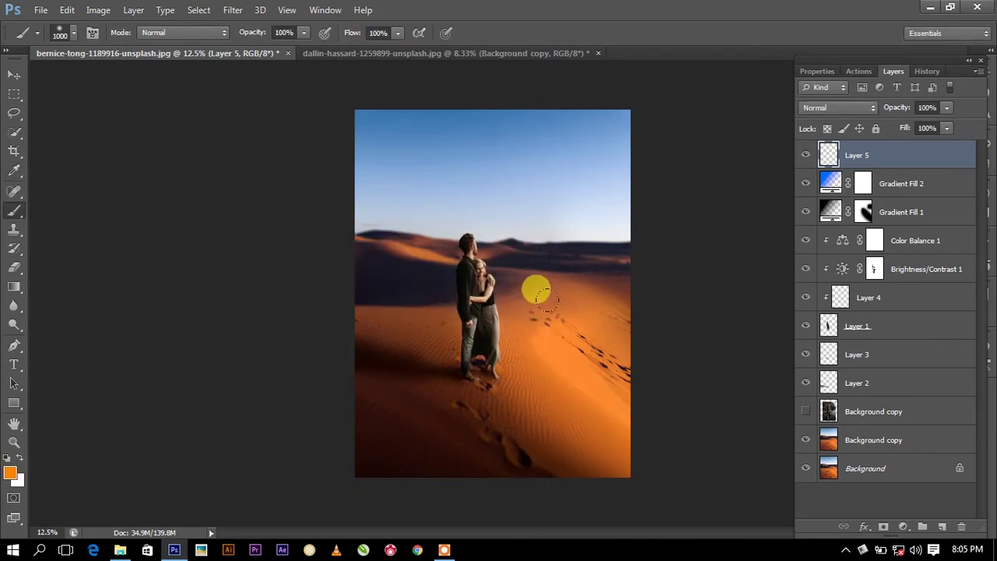
- Stamp a 1900 px soft orange glow around the couple and resize it with Free Transform
{"action": "key", "text": "bracketright"}
{"action": "key", "text": "bracketright"}
{"action": "key", "text": "bracketright"}
{"action": "left_click", "coordinate": [515, 325]}
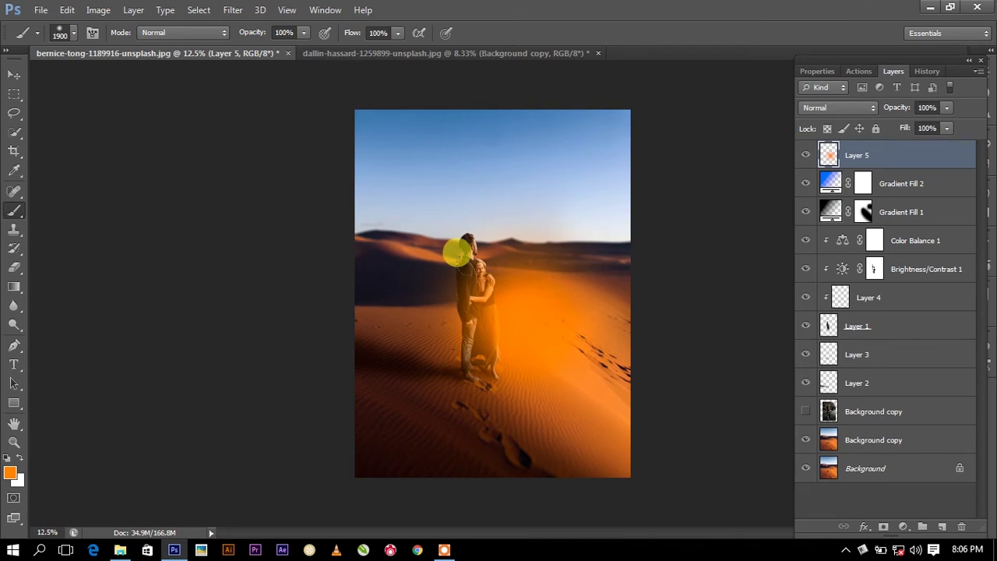
{"action": "left_click", "coordinate": [13, 78]}
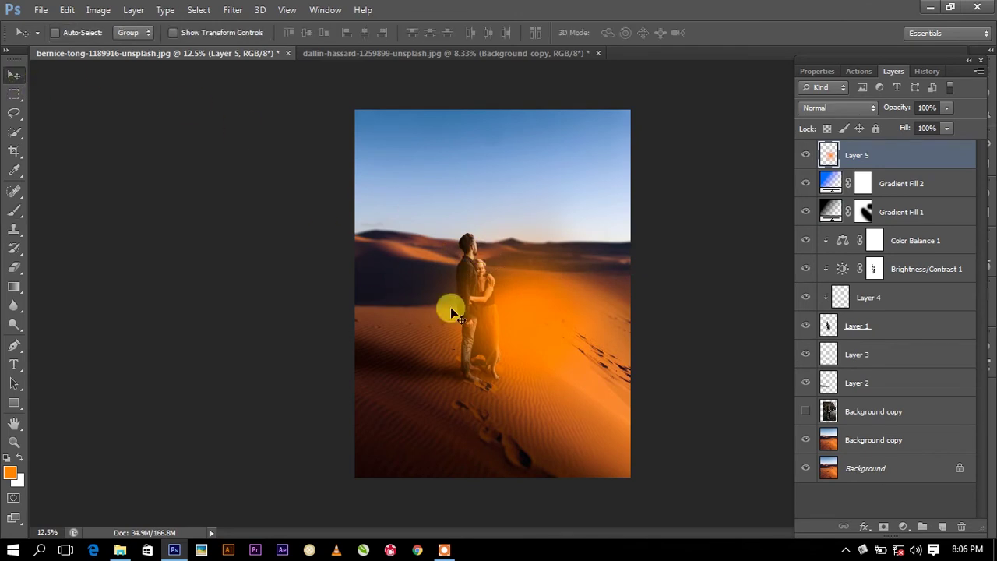
{"action": "key", "text": "ctrl+t"}
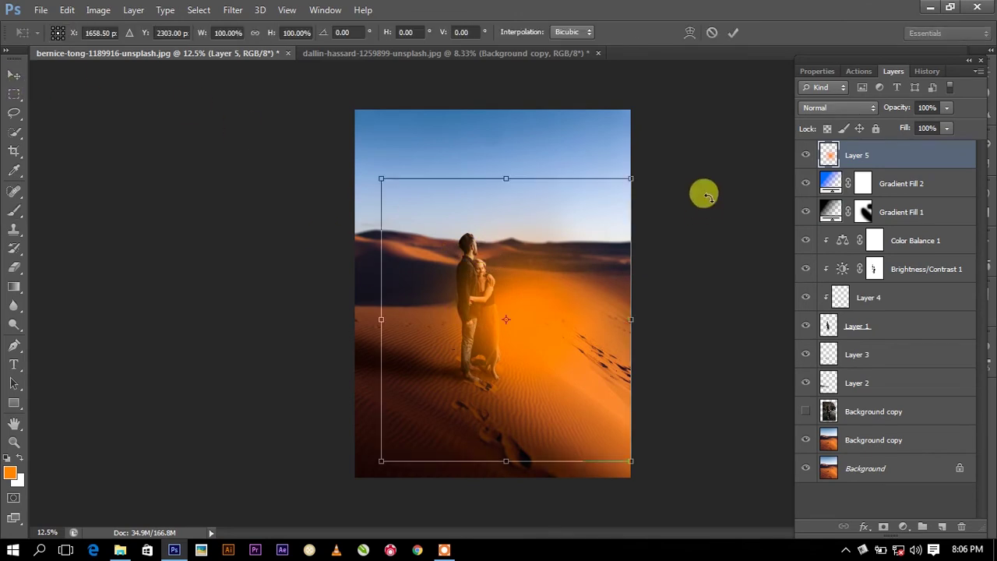
{"action": "left_click", "coordinate": [733, 33]}
{"action": "left_click", "coordinate": [836, 107]}
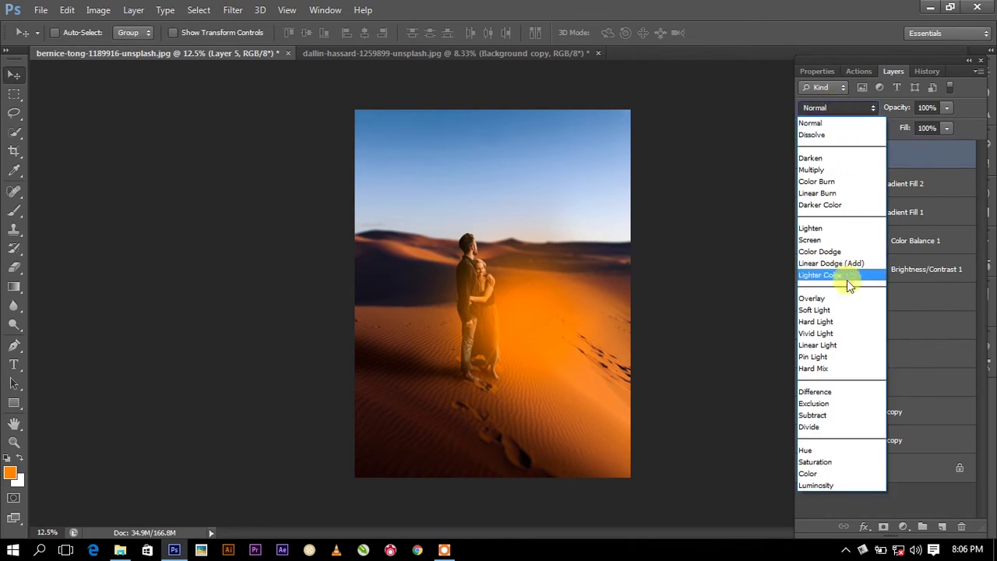
- Set Layer 5's orange glow to Screen blend mode and scale it up to about 328%
{"action": "left_click", "coordinate": [837, 241]}
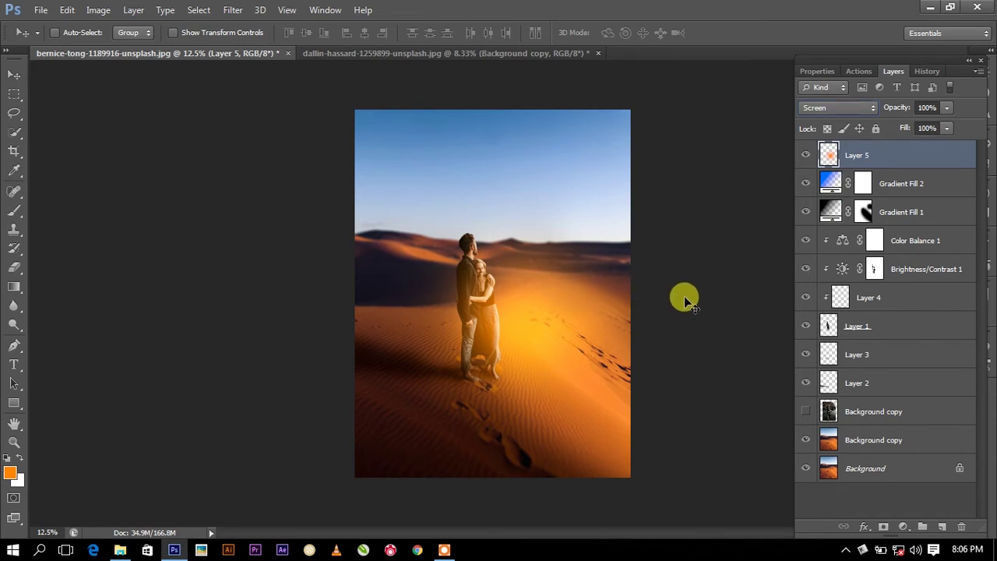
{"action": "key", "text": "ctrl+t"}
{"action": "left_click_drag", "start_coordinate": [629, 178], "coordinate": [716, 82]}
{"action": "left_click_drag", "start_coordinate": [700, 467], "coordinate": [655, 422]}
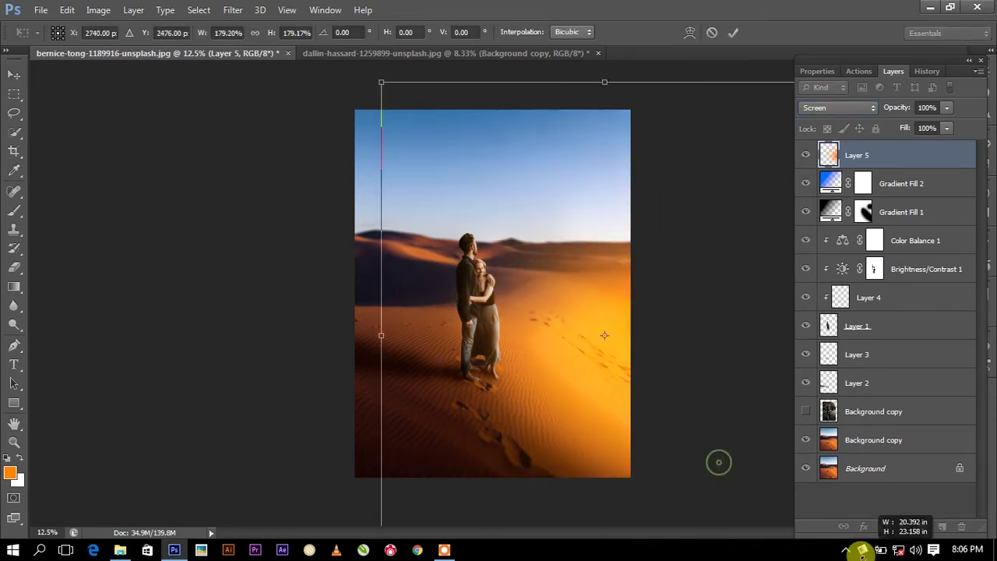
{"action": "key", "text": "ctrl+minus"}
{"action": "key", "text": "ctrl+minus"}
{"action": "key", "text": "ctrl+minus"}
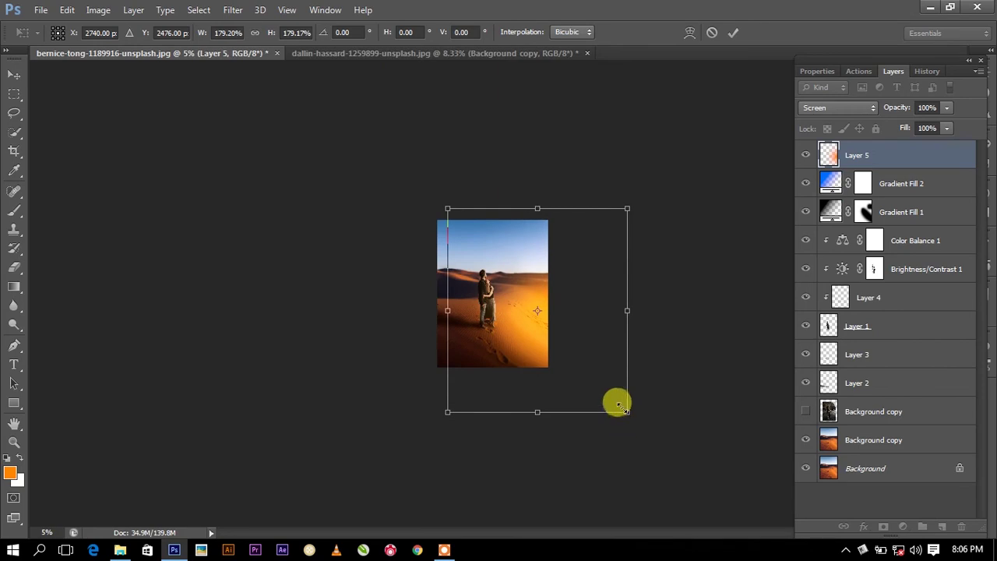
{"action": "mouse_move", "coordinate": [616, 401]}
{"action": "left_mouse_down"}
{"action": "mouse_move", "coordinate": [701, 495]}
{"action": "mouse_move", "coordinate": [601, 387]}
{"action": "mouse_move", "coordinate": [633, 357]}
{"action": "left_mouse_up"}
{"action": "left_click", "coordinate": [734, 34]}
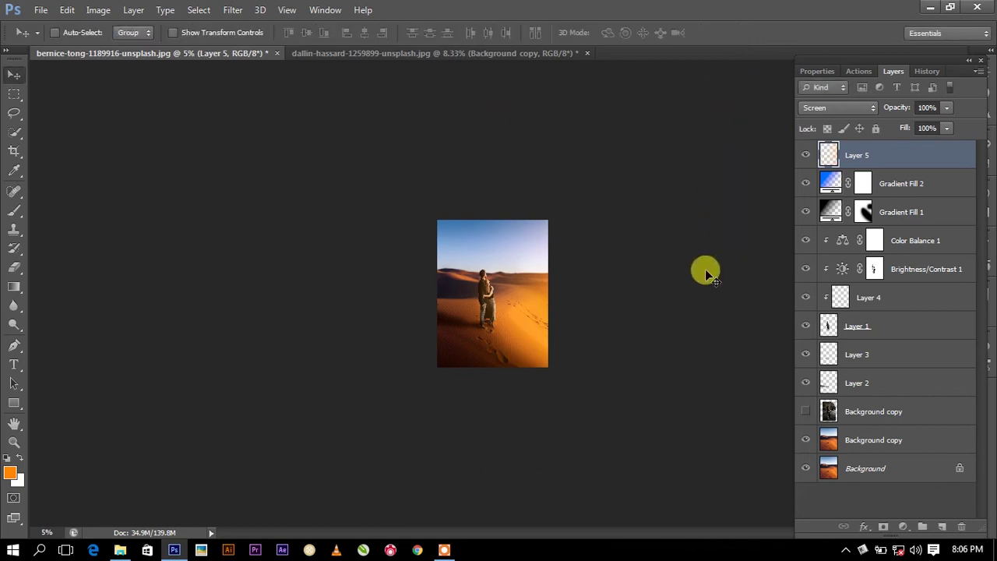
- Lower the glow layer's opacity to 69%
{"action": "key", "text": "ctrl+equal"}
{"action": "key", "text": "ctrl+equal"}
{"action": "key", "text": "ctrl+equal"}
{"action": "key", "text": "ctrl+equal"}
{"action": "key", "text": "ctrl+equal"}
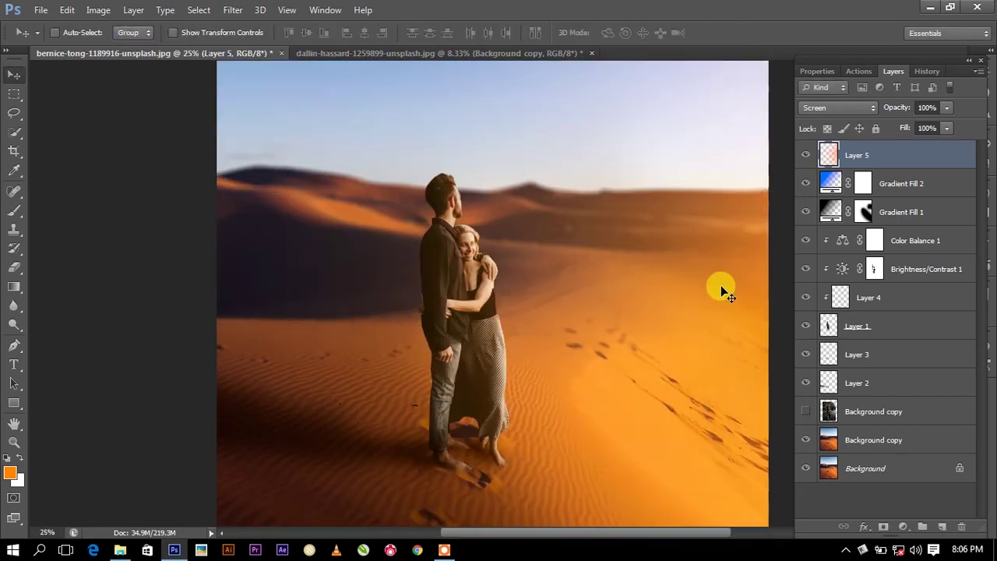
{"action": "key", "text": "ctrl+minus"}
{"action": "key", "text": "ctrl+minus"}
{"action": "left_click", "coordinate": [947, 107]}
{"action": "left_click_drag", "start_coordinate": [945, 110], "coordinate": [825, 153]}
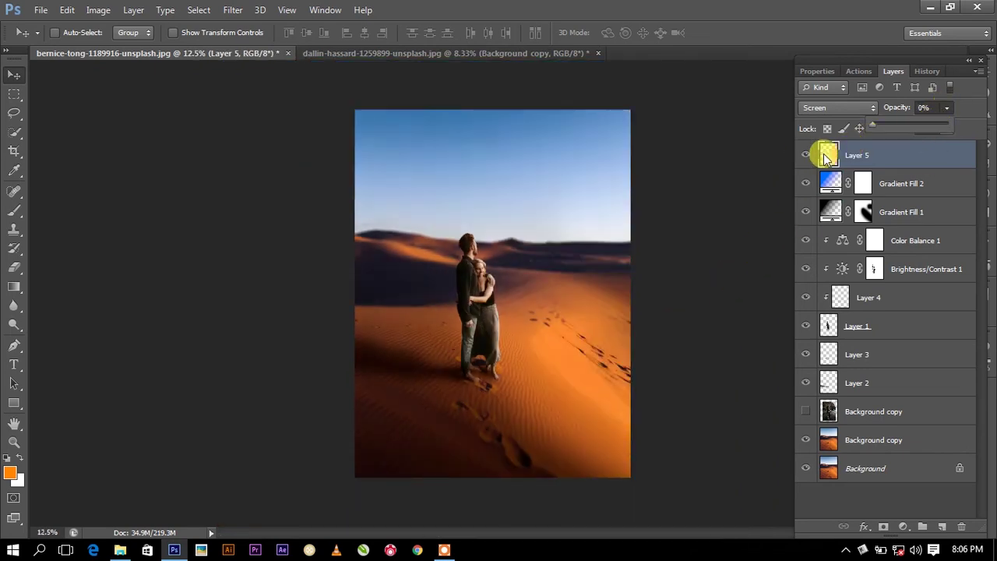
{"action": "left_click_drag", "start_coordinate": [906, 156], "coordinate": [923, 157]}
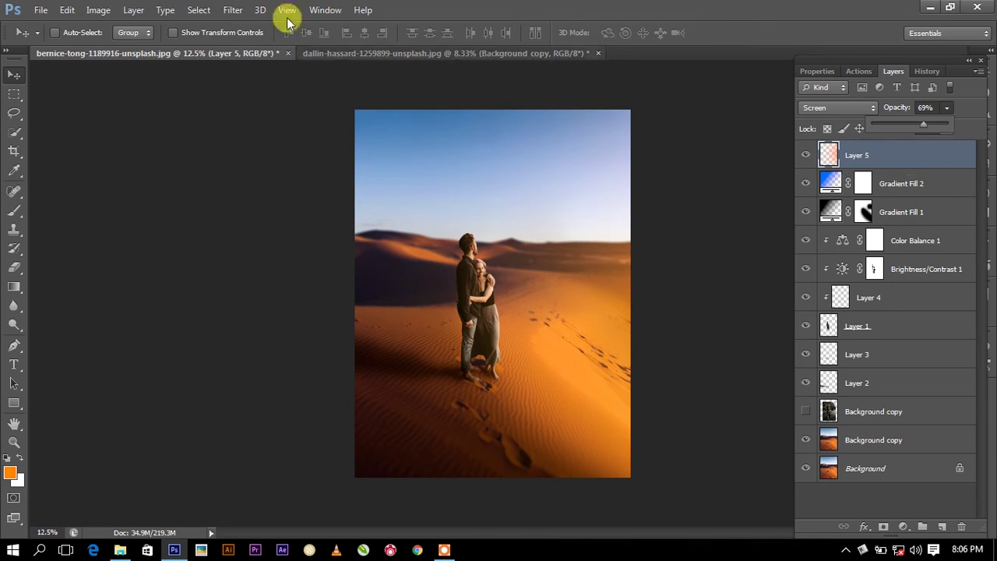
- Minimise Photoshop to the desktop and stop the screen recorder from the system tray
{"action": "left_click", "coordinate": [929, 8]}
{"action": "right_click", "coordinate": [669, 160]}
{"action": "left_click", "coordinate": [696, 204]}
{"action": "left_click", "coordinate": [845, 549]}
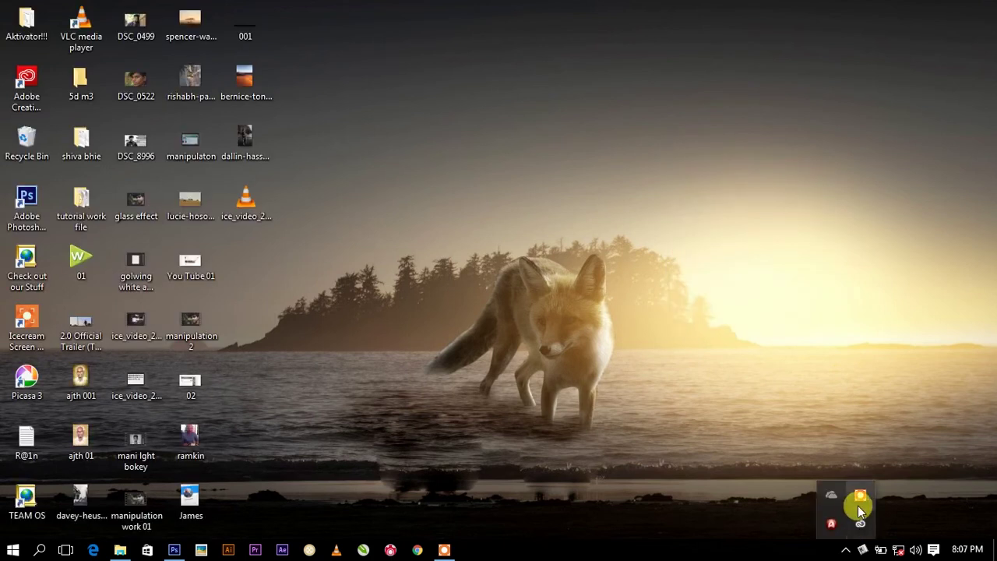
{"action": "left_click", "coordinate": [857, 506]}
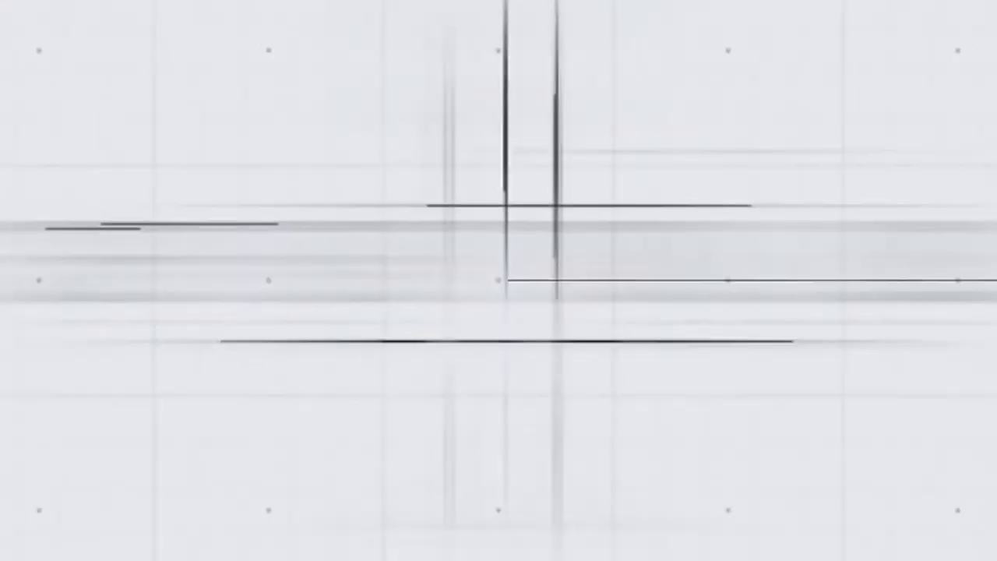